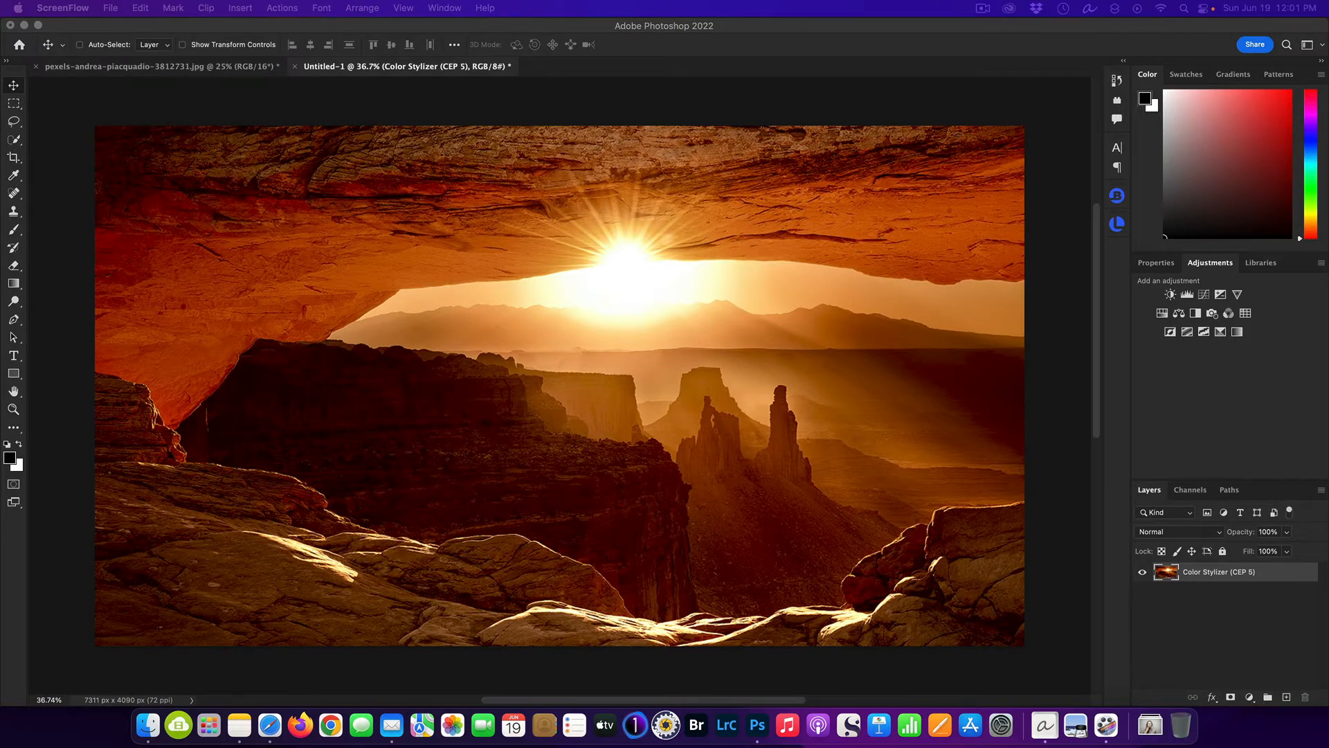
pyautogui.moveTo(1328, 41); pyautogui.dragTo(947, 32)
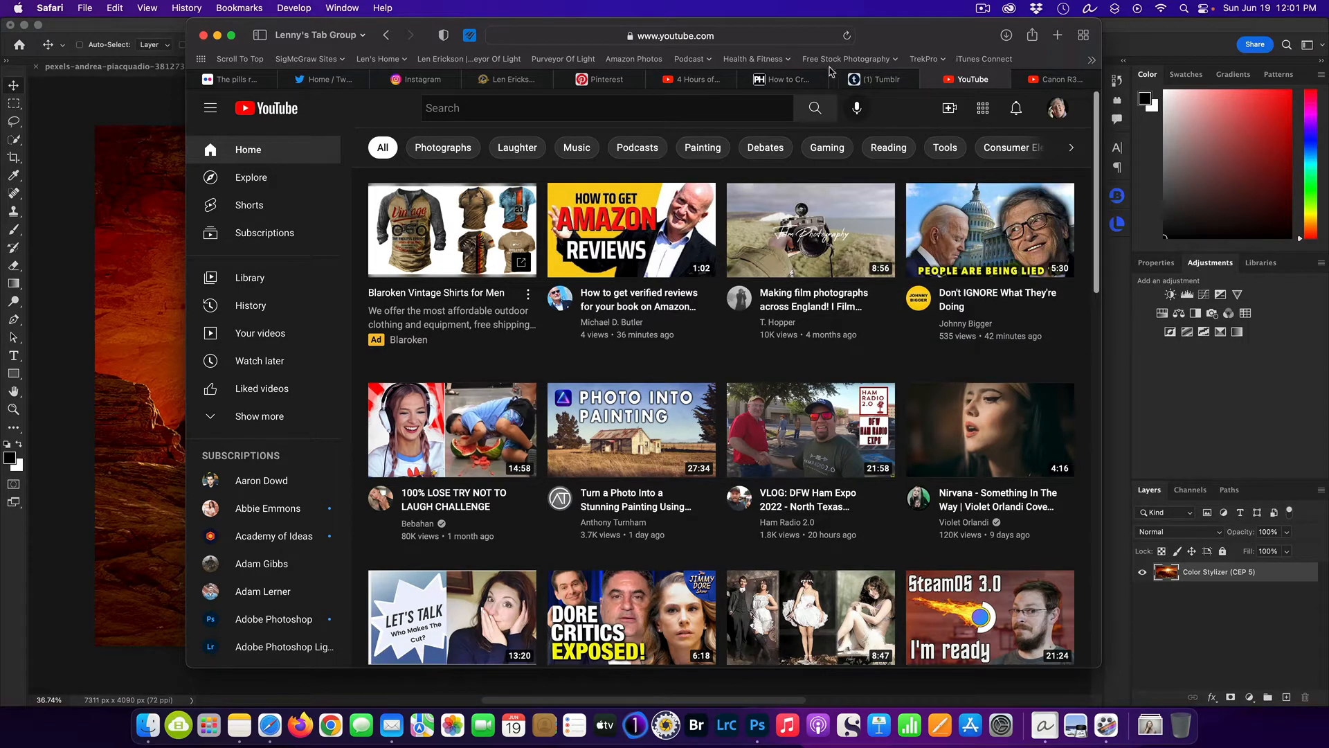
pyautogui.moveTo(915, 46); pyautogui.dragTo(1325, 46)
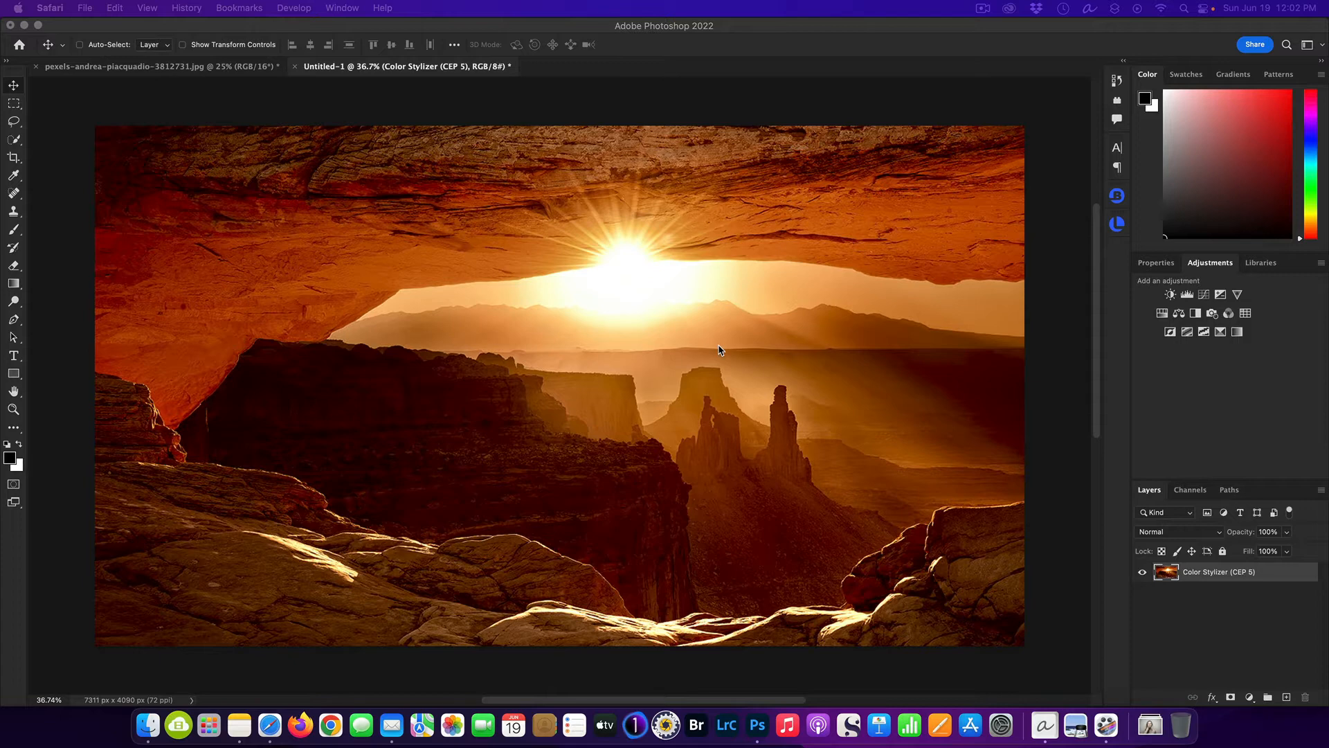
# Look at the portrait photo of the woman, and return to the canyon sunset image.
pyautogui.click(199, 71)
pyautogui.click(199, 69)
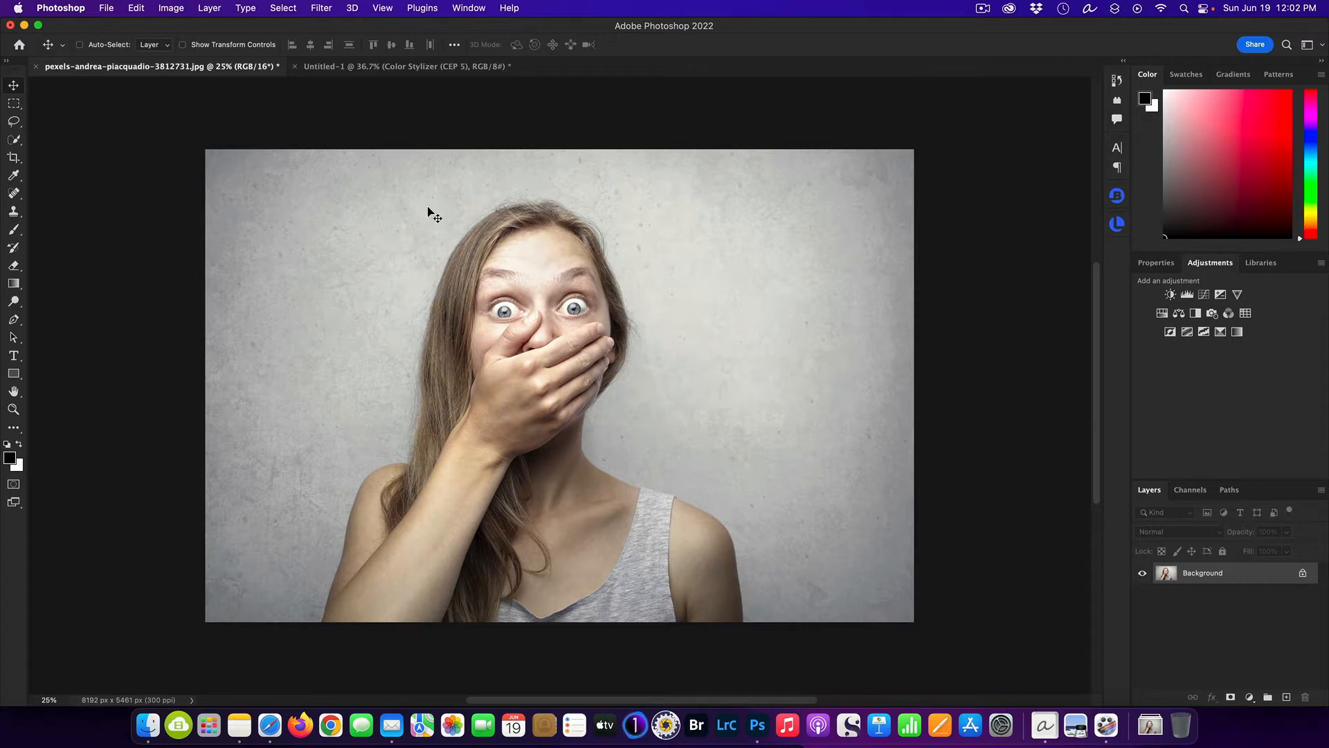
pyautogui.click(394, 68)
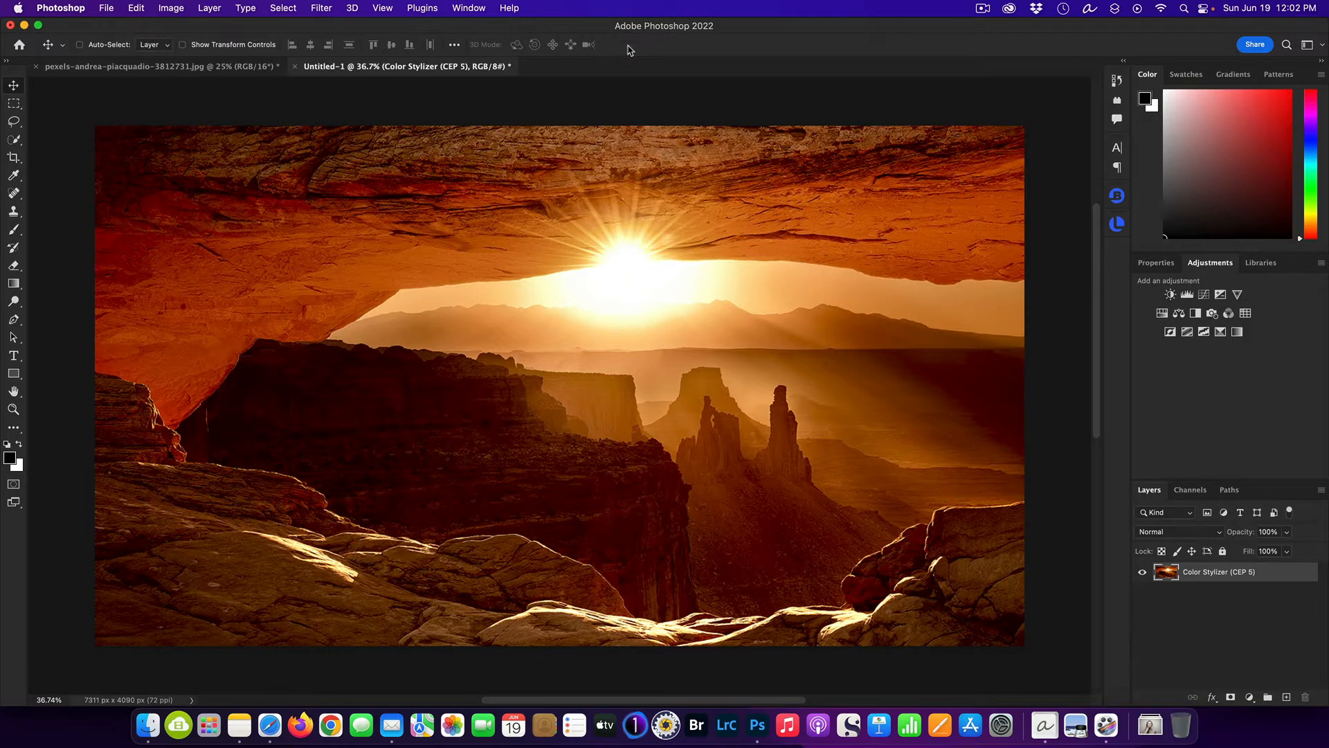
# Create a new document from the Film & Video preset HDTV 1080p, 1920 x 1080 px at 72 ppi.
pyautogui.click(103, 7)
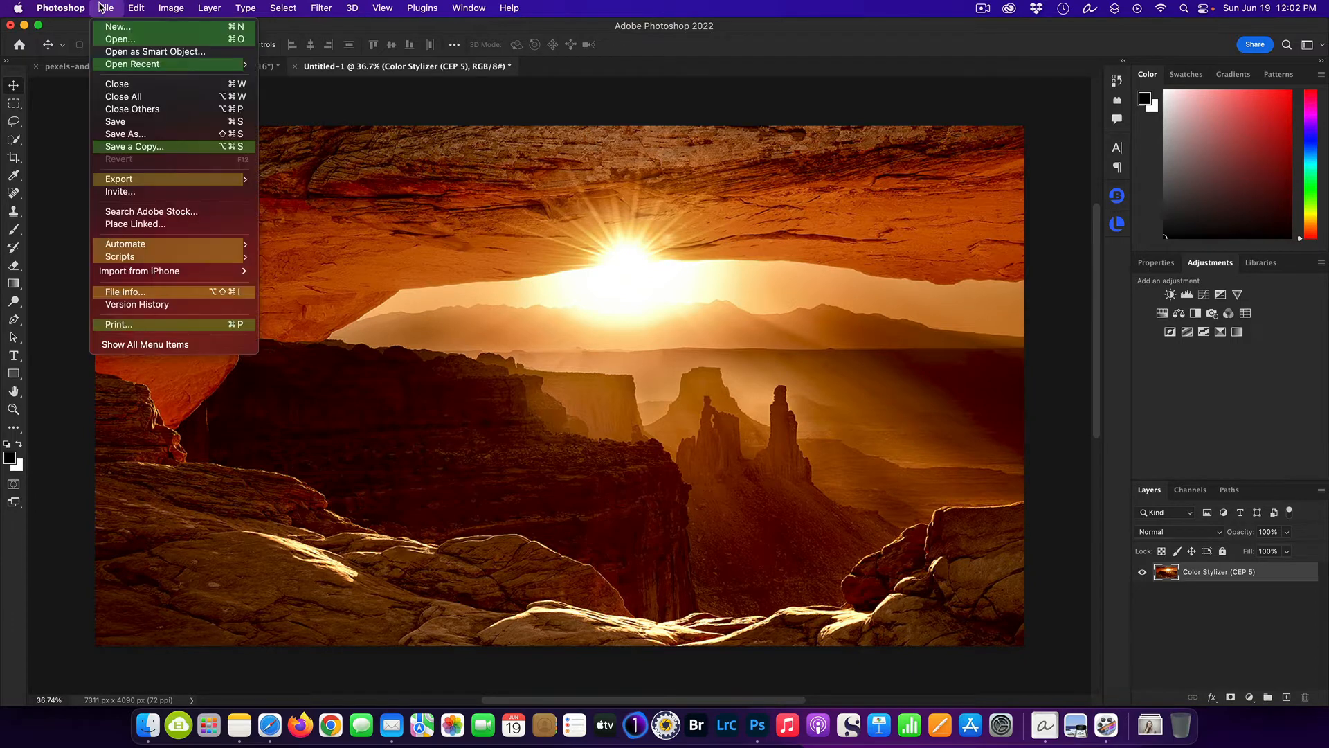
pyautogui.moveTo(136, 7)
pyautogui.click(124, 29)
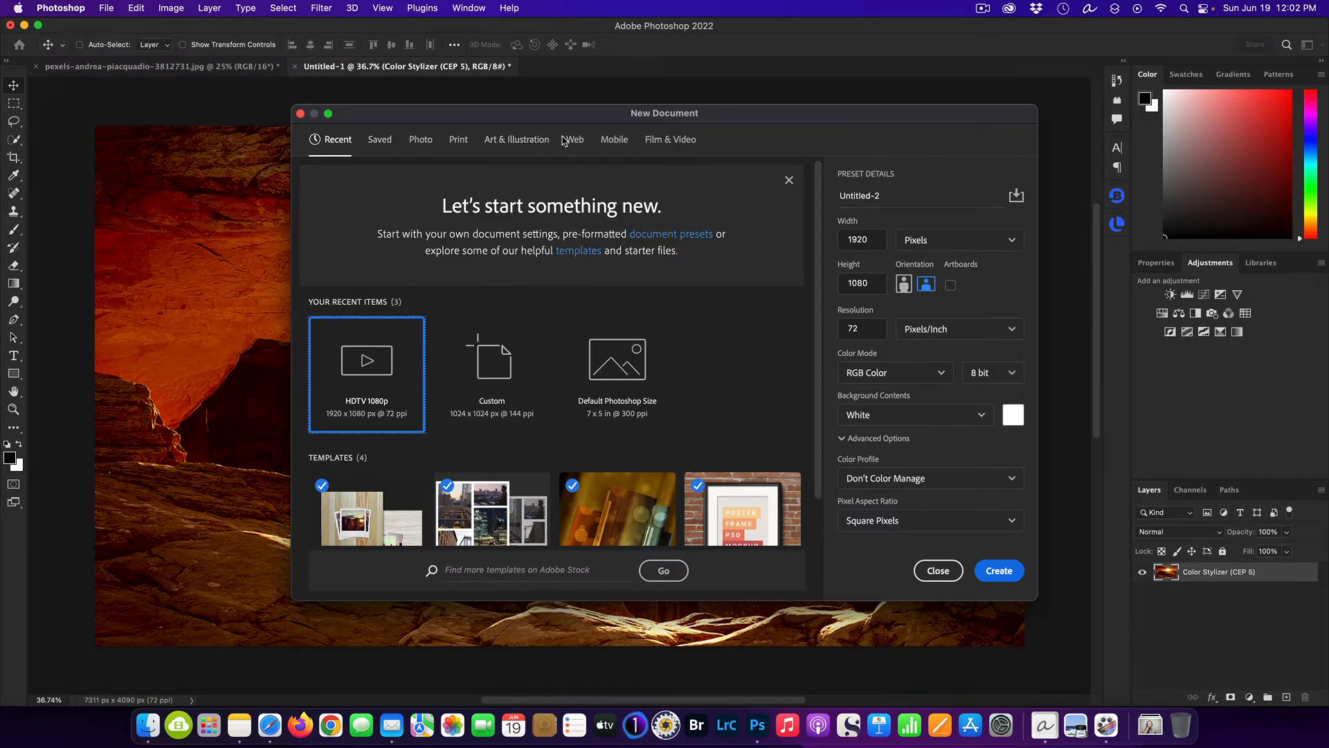
pyautogui.click(680, 145)
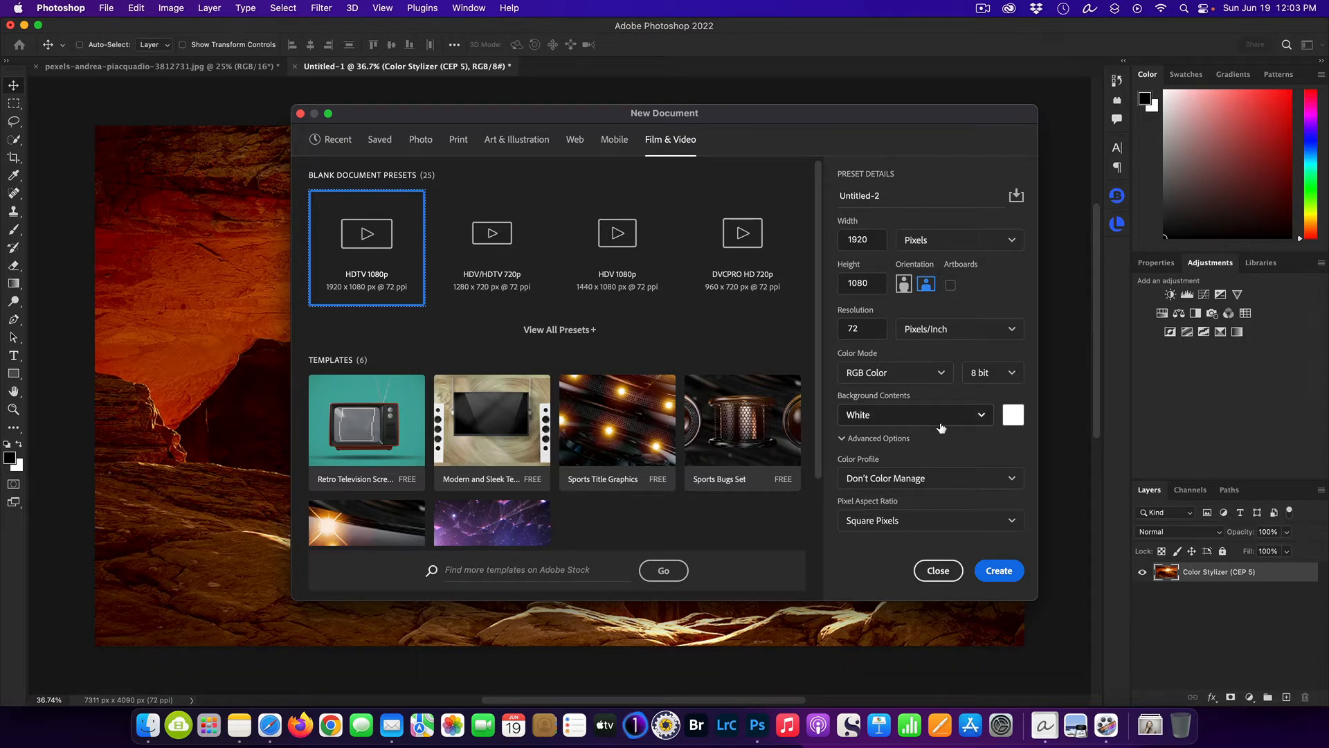
pyautogui.click(998, 571)
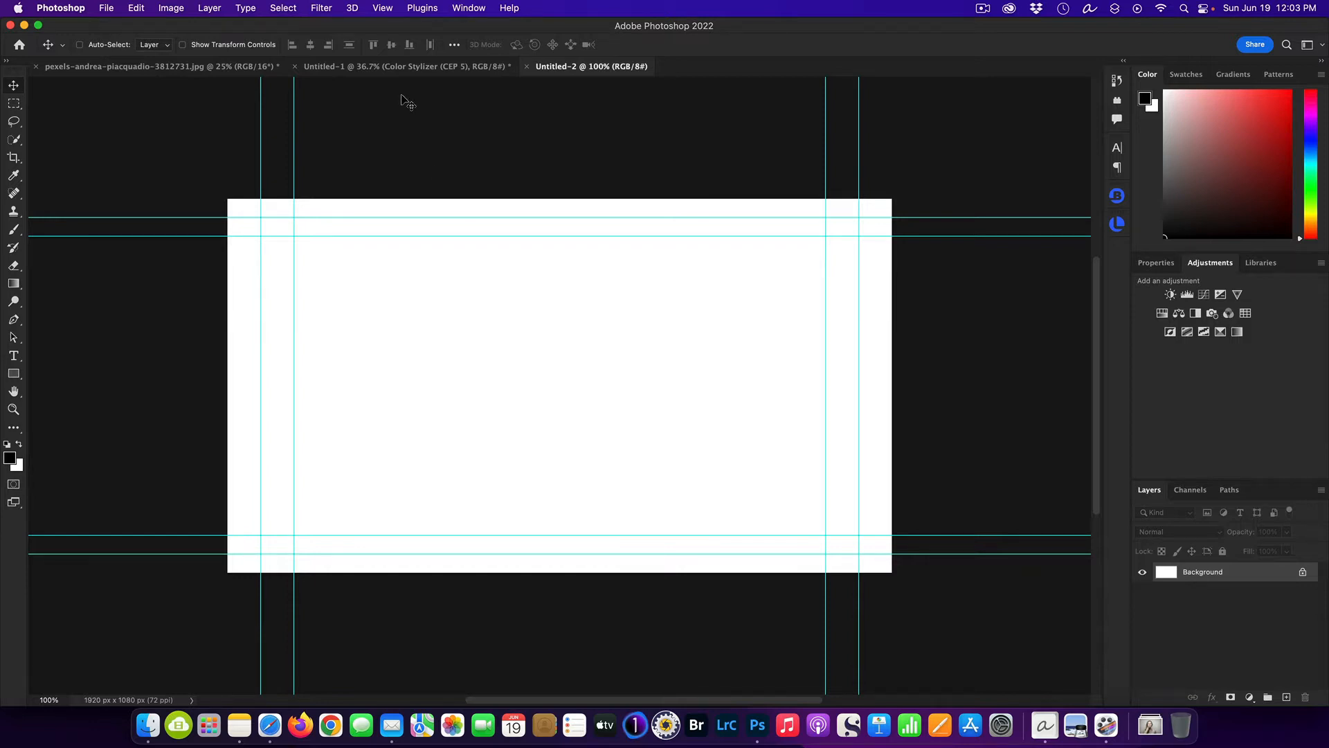
# Clear all guides from the new blank document.
pyautogui.click(383, 8)
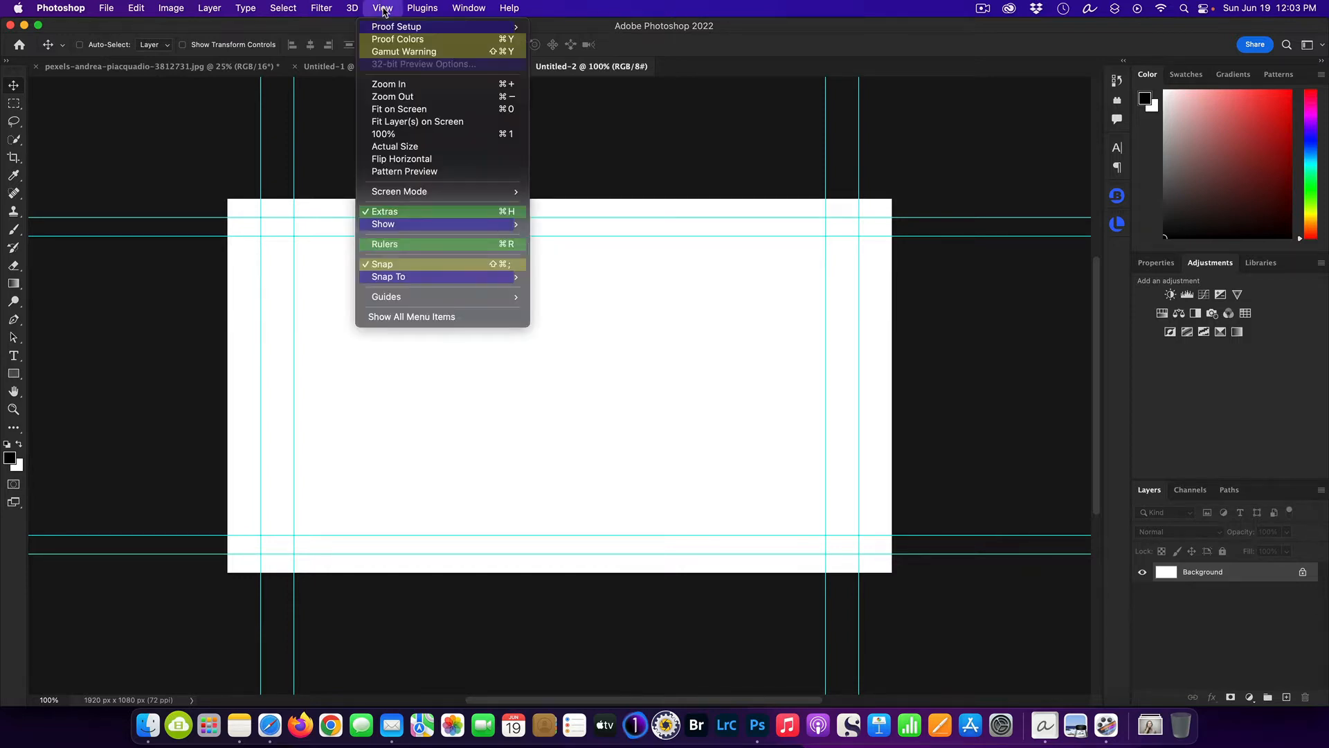
pyautogui.moveTo(466, 305)
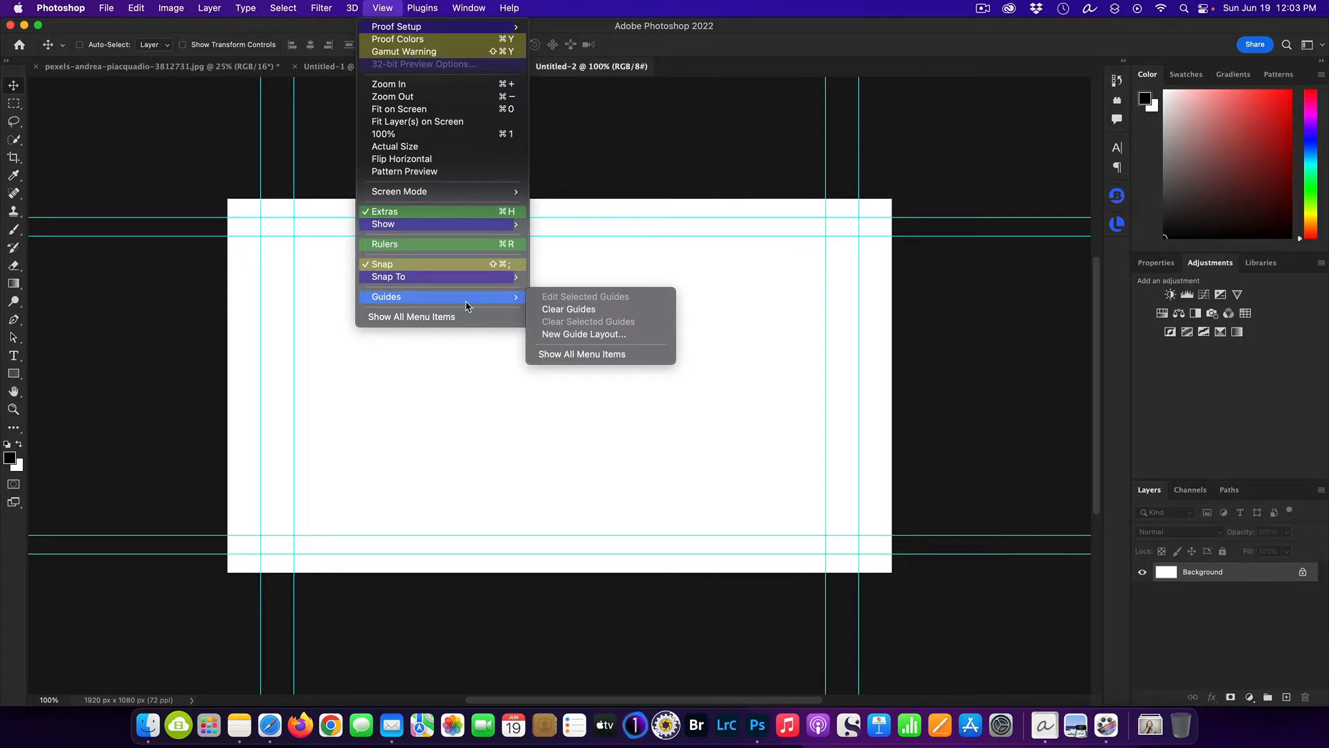
pyautogui.click(562, 309)
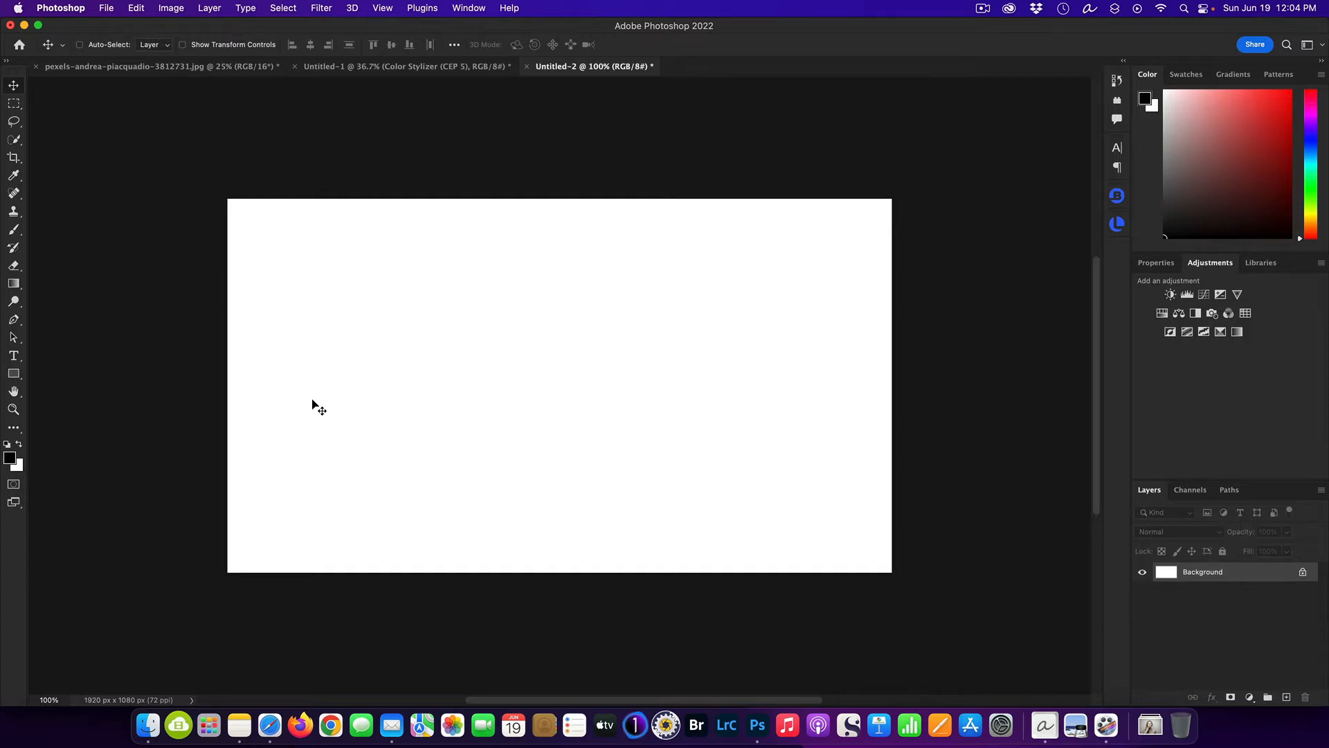
# Copy the canyon sunset image into the new 1920 x 1080 px document and scale it to about 26% so it fills the canvas.
pyautogui.click(415, 68)
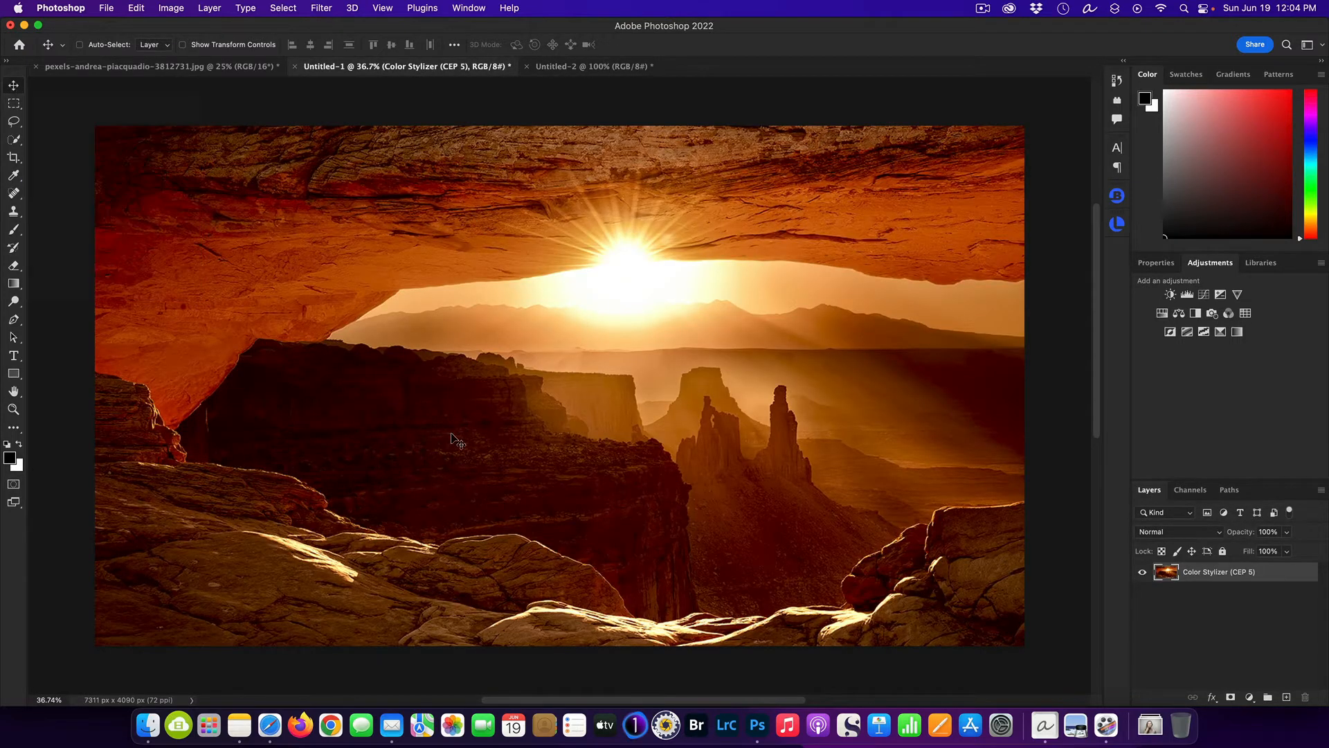
pyautogui.moveTo(490, 412); pyautogui.dragTo(538, 416)
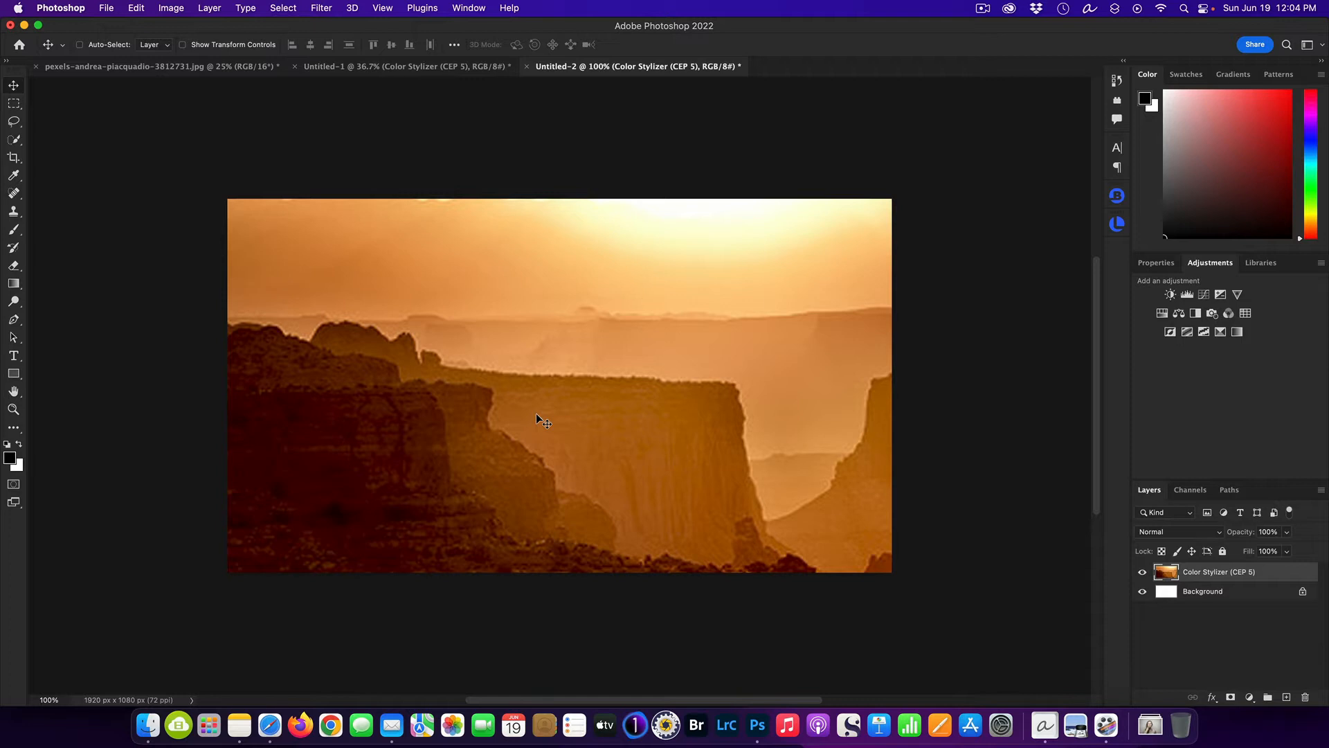
pyautogui.press('super+t')
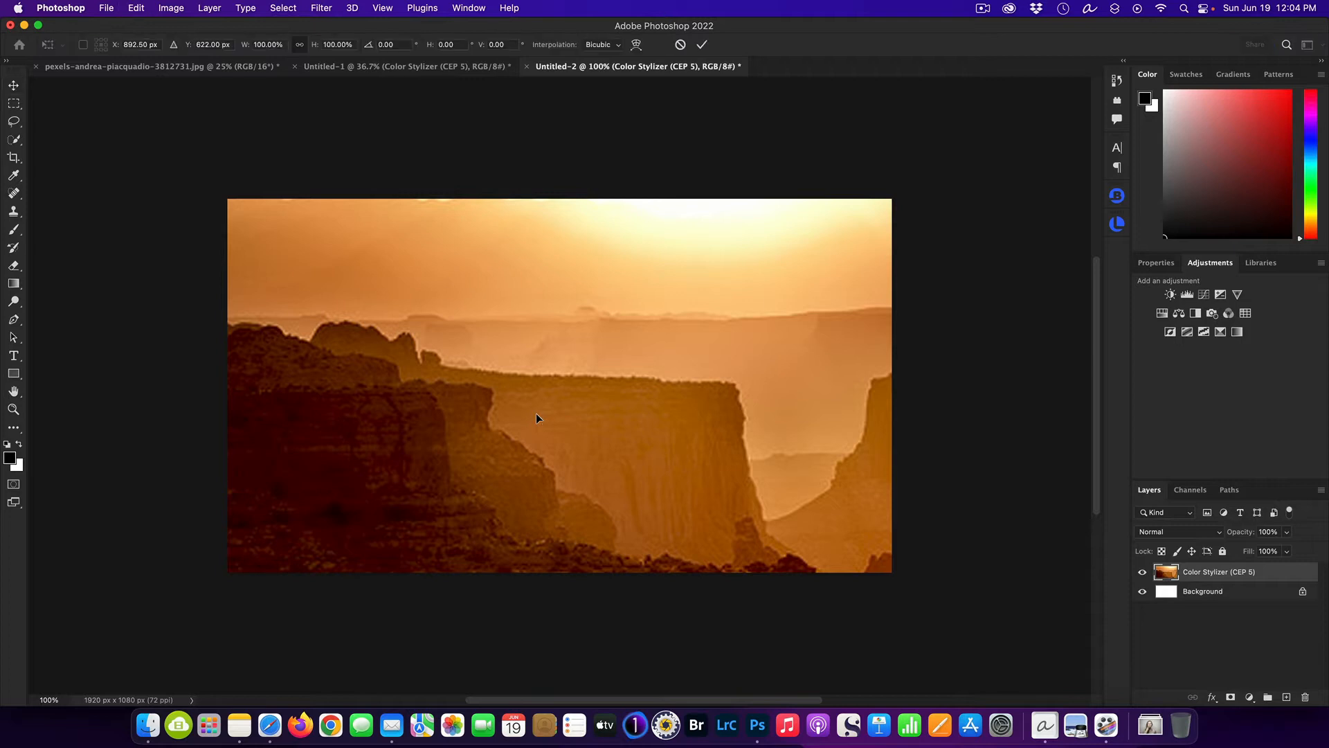
pyautogui.press('super+0')
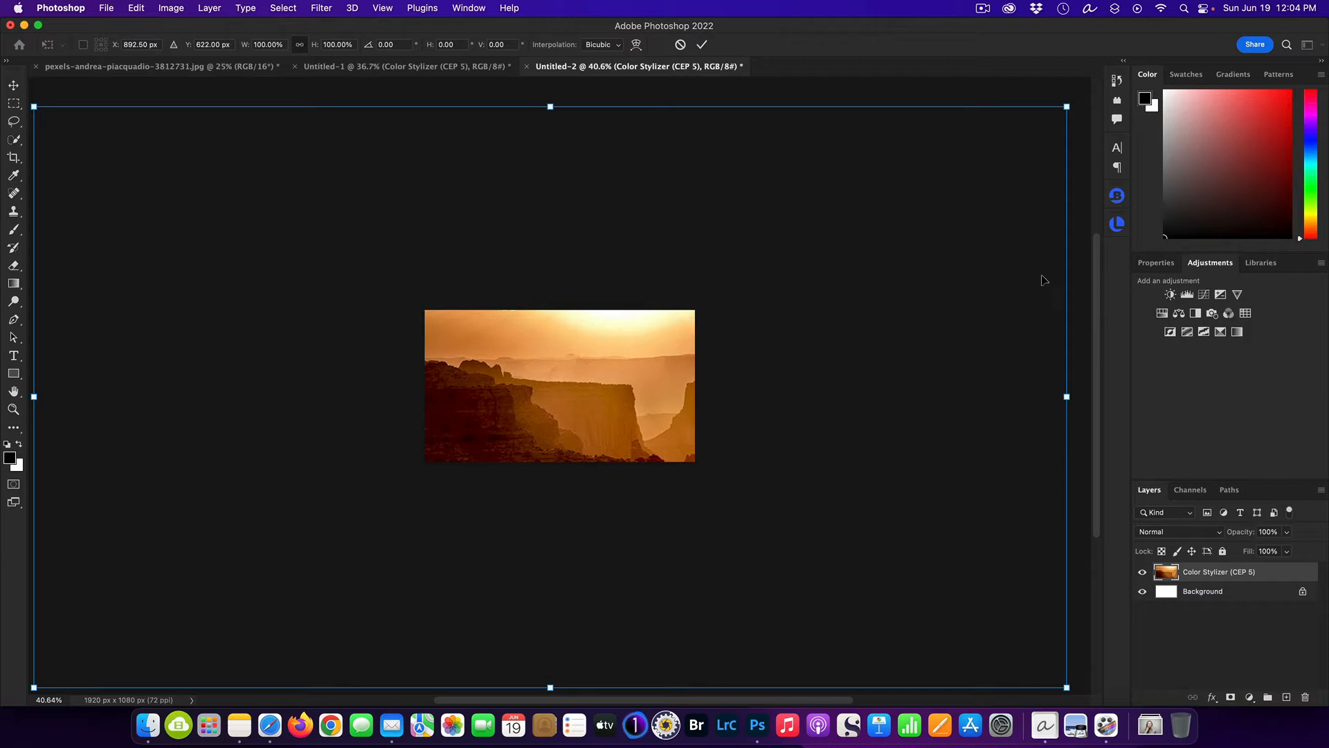
pyautogui.moveTo(1067, 397); pyautogui.dragTo(602, 370)
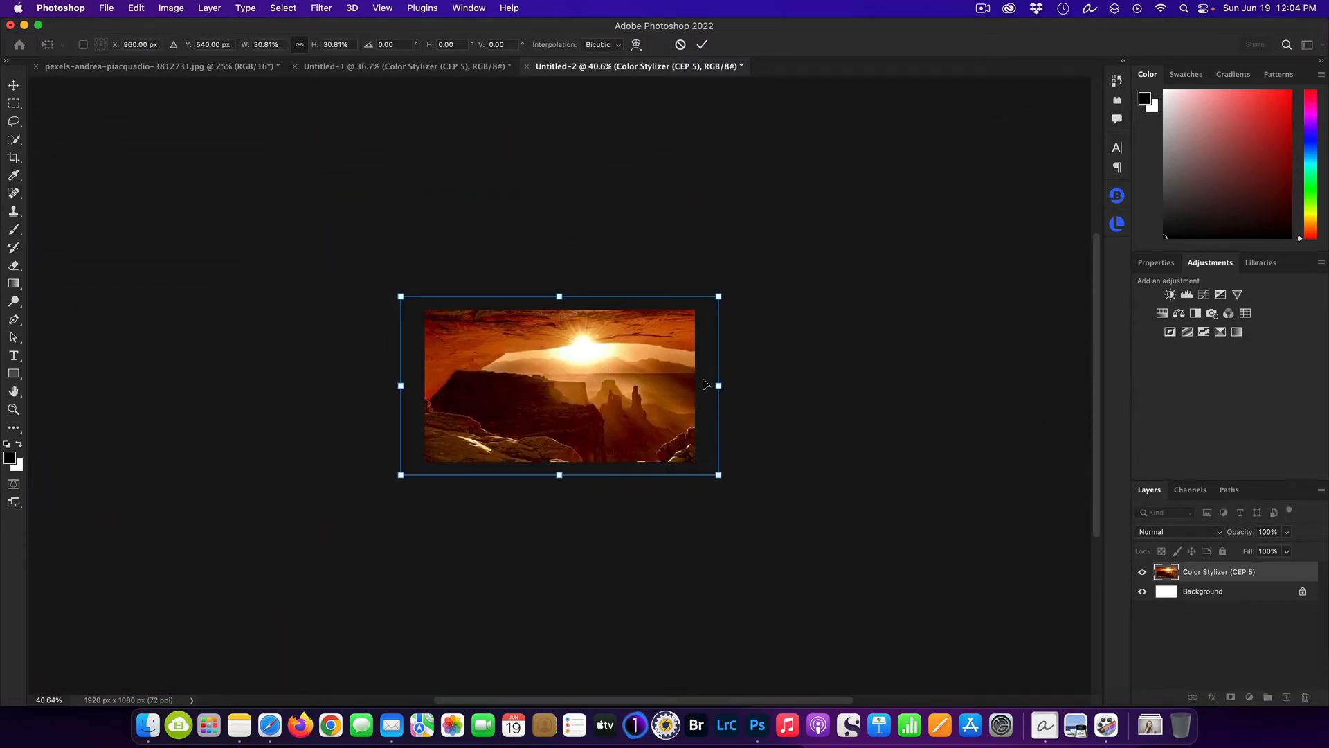
pyautogui.moveTo(719, 385); pyautogui.dragTo(695, 385)
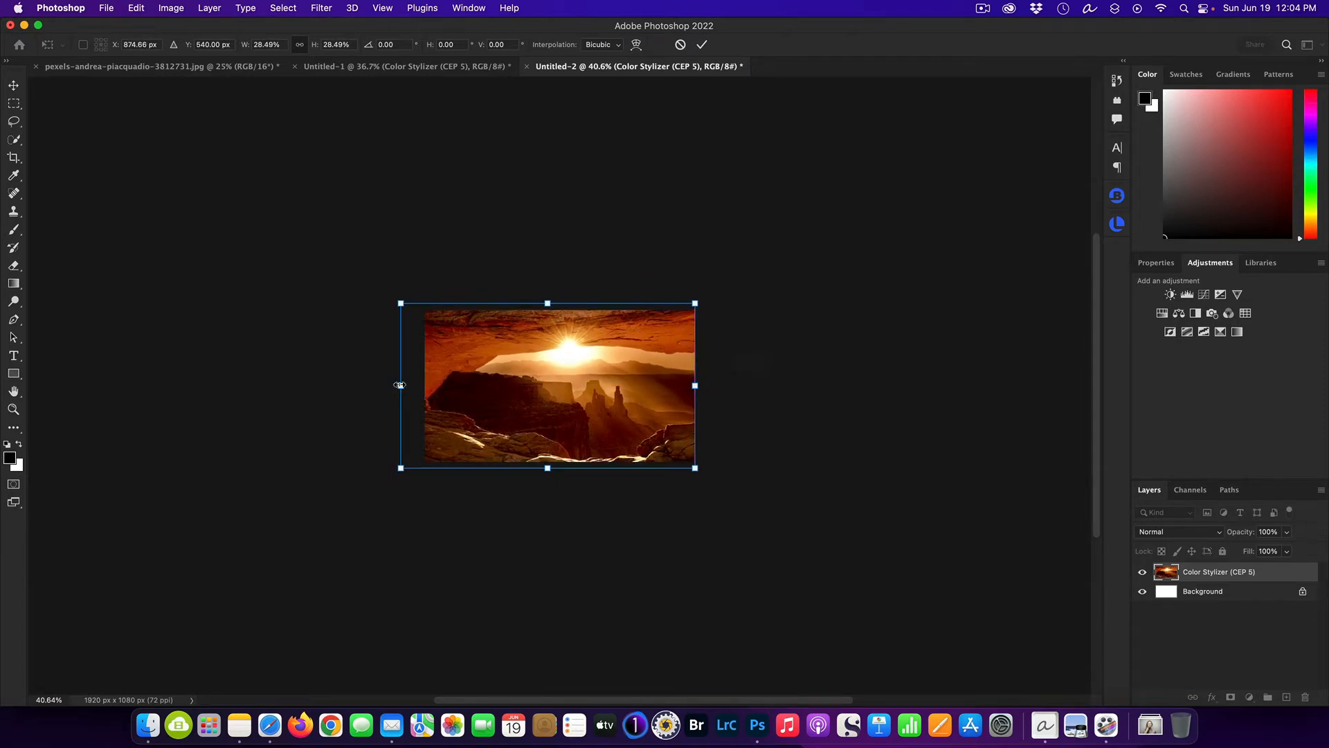
pyautogui.moveTo(401, 386); pyautogui.dragTo(424, 385)
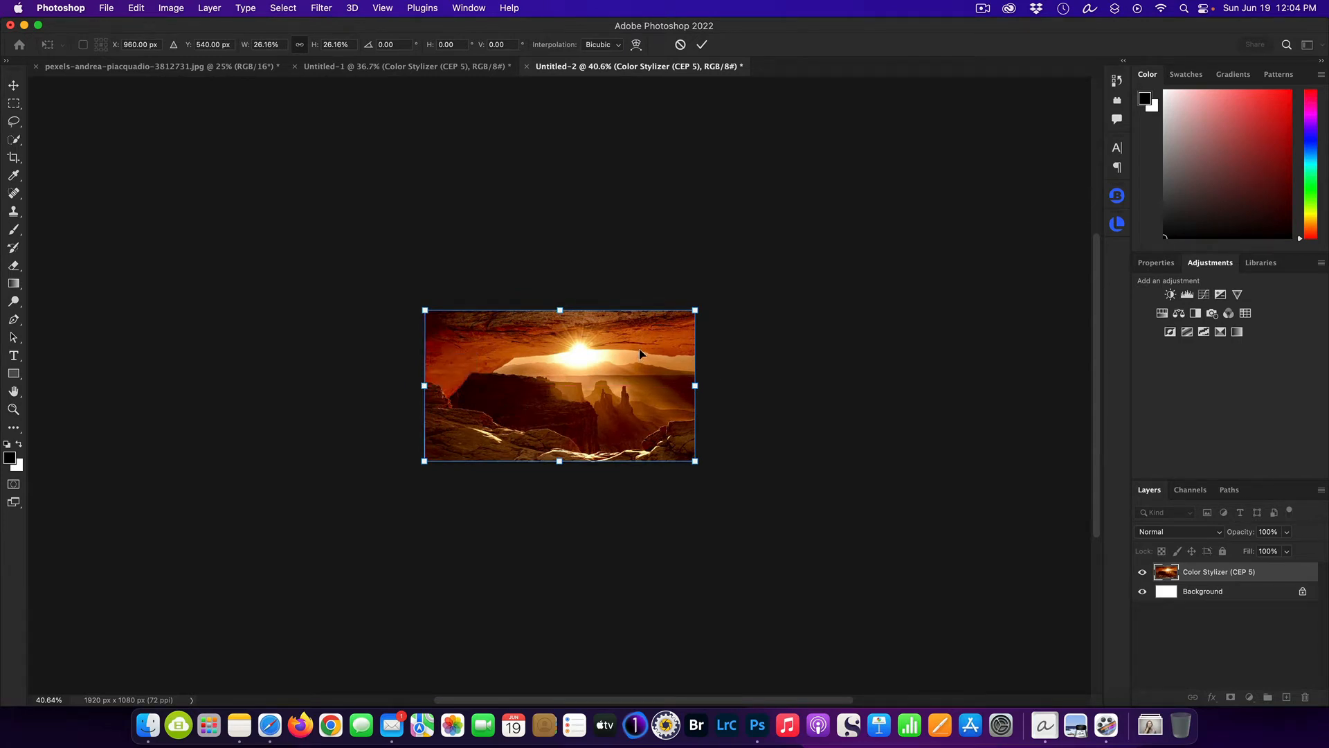
pyautogui.press('Return')
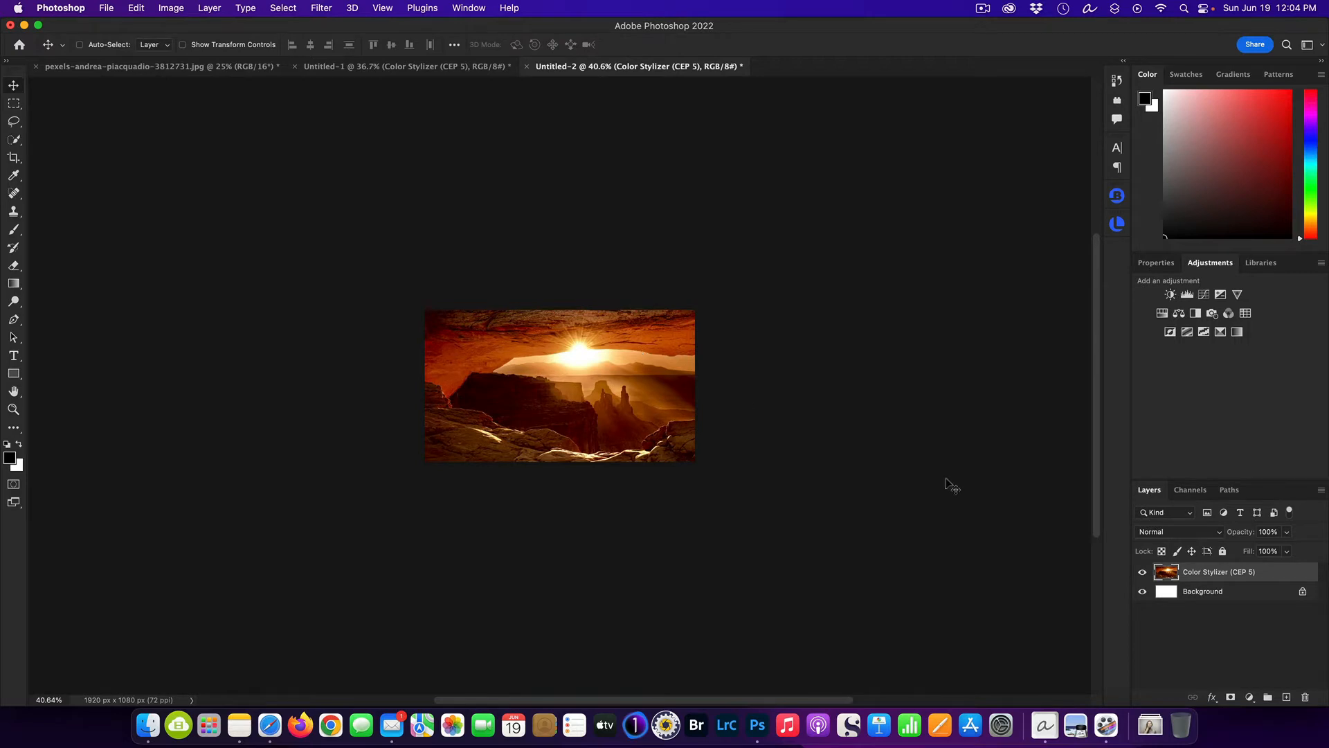
pyautogui.scroll(5, 890, 423)
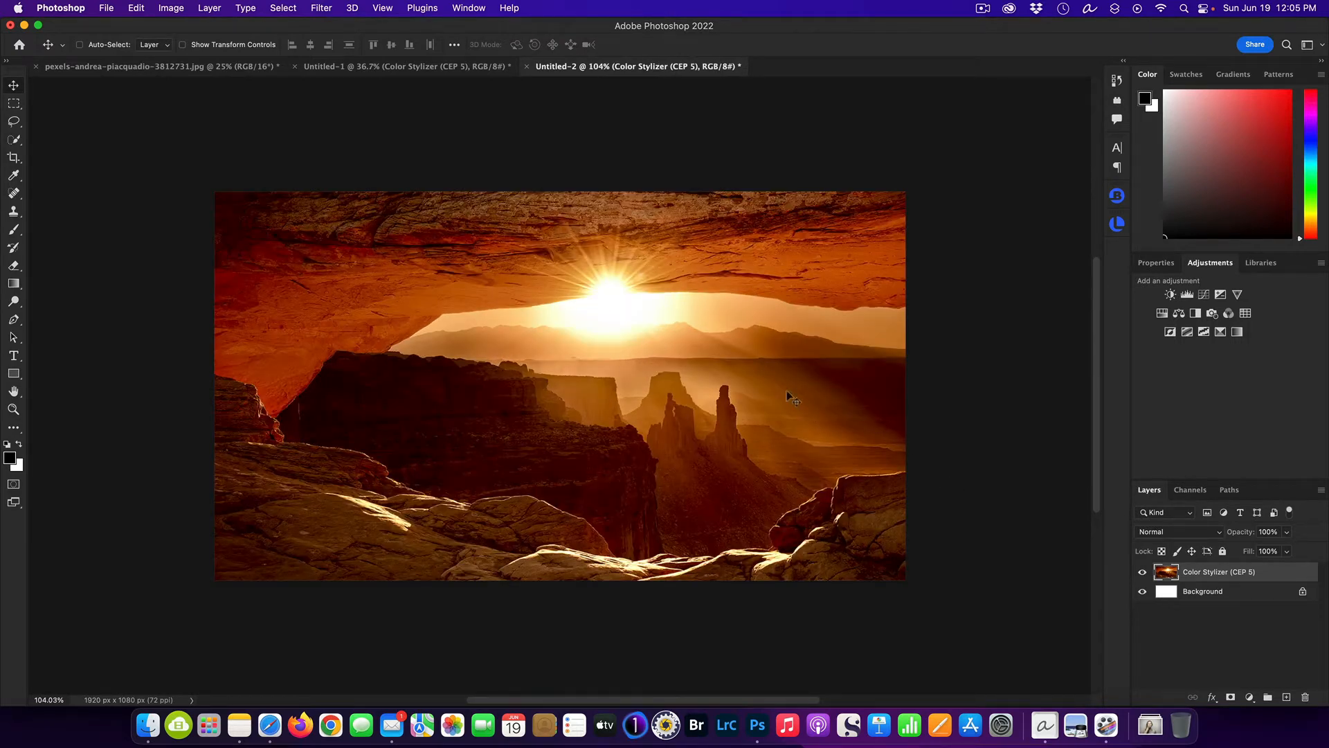
# Select the woman in the pexels portrait photo using the automatic Subject selection.
pyautogui.click(127, 67)
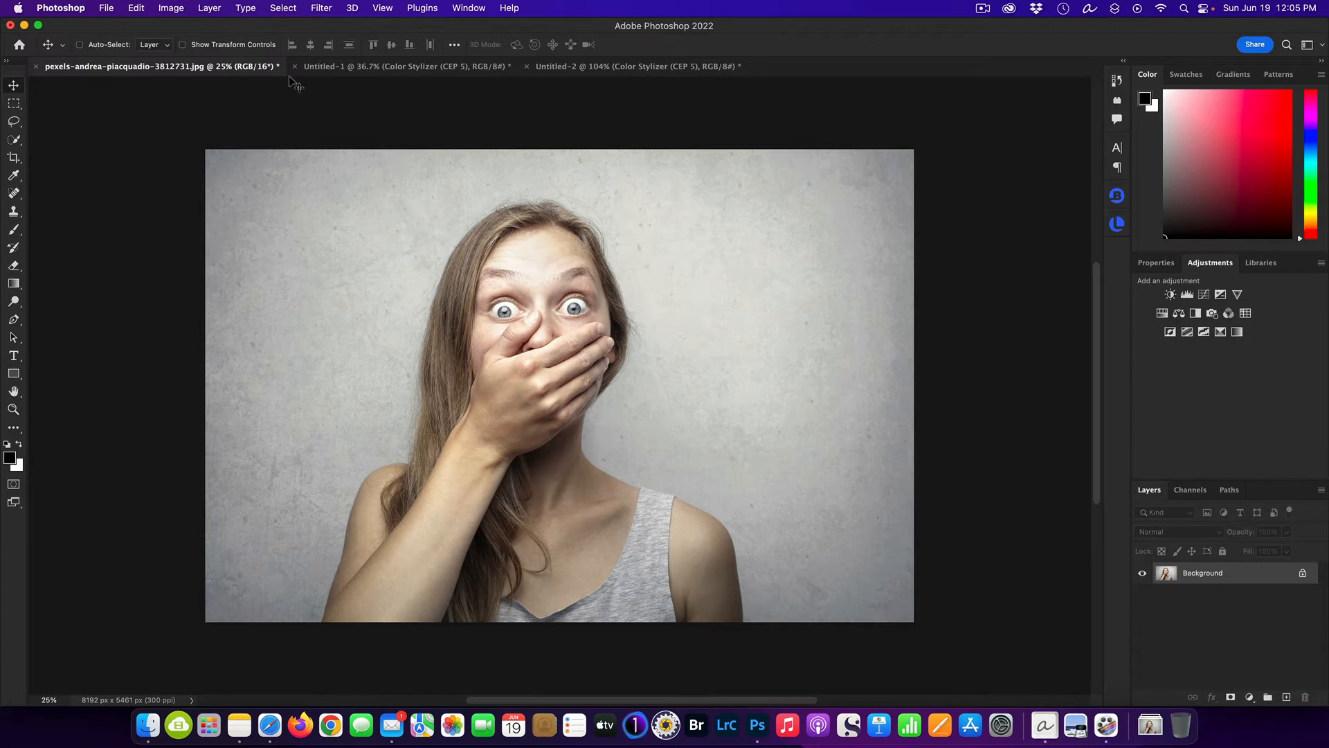
pyautogui.click(290, 9)
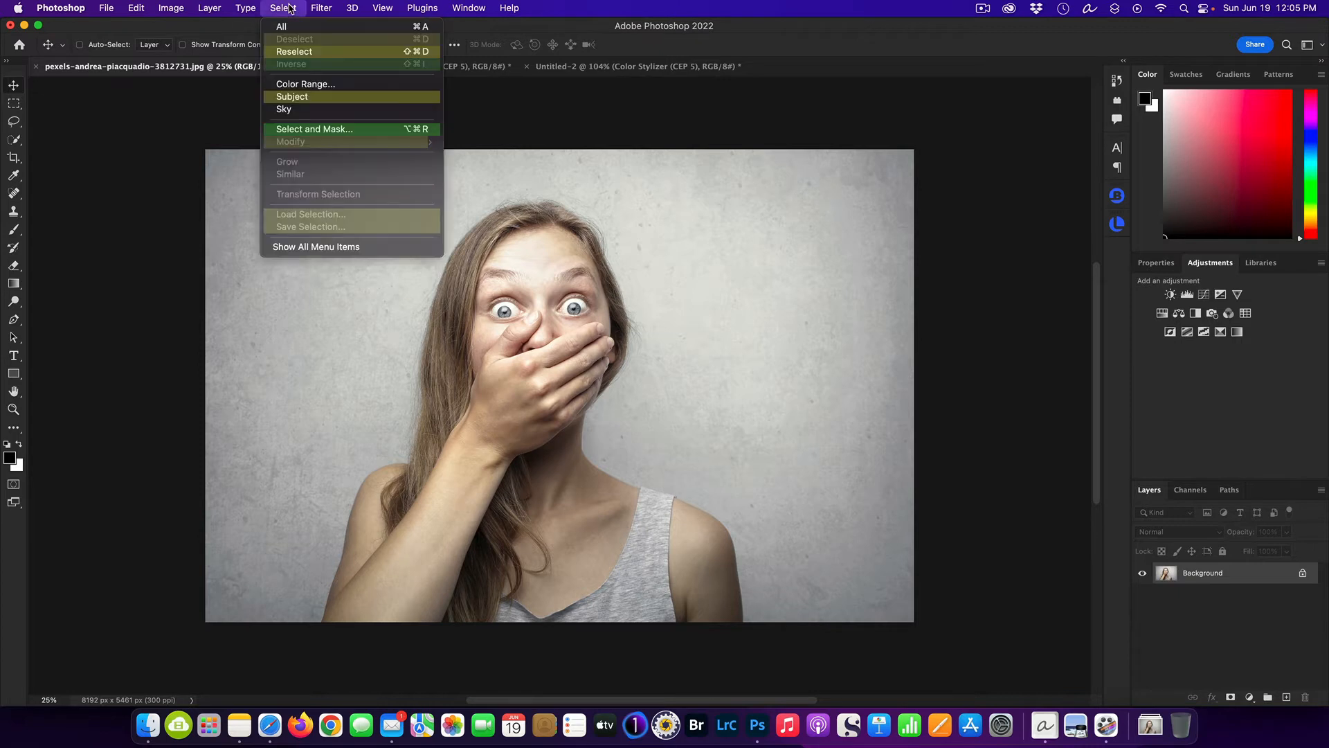
pyautogui.click(331, 104)
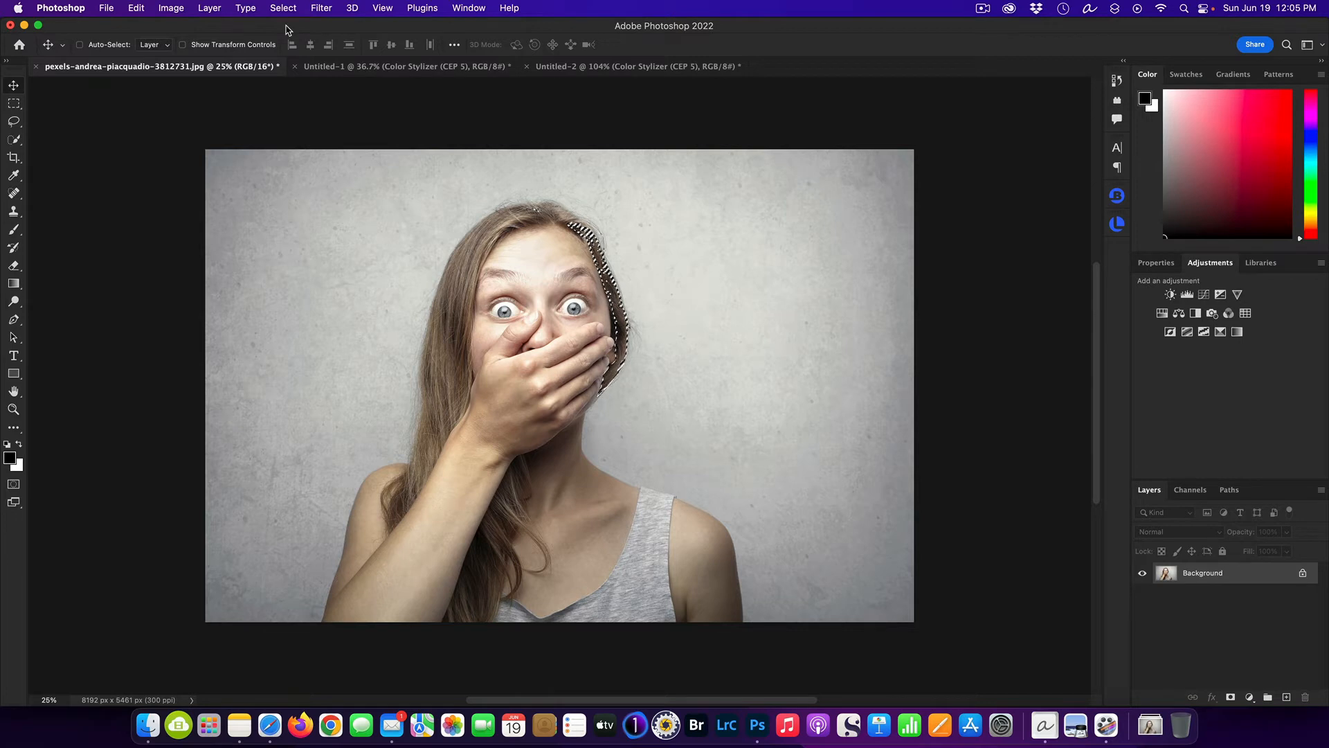
pyautogui.press('super+d')
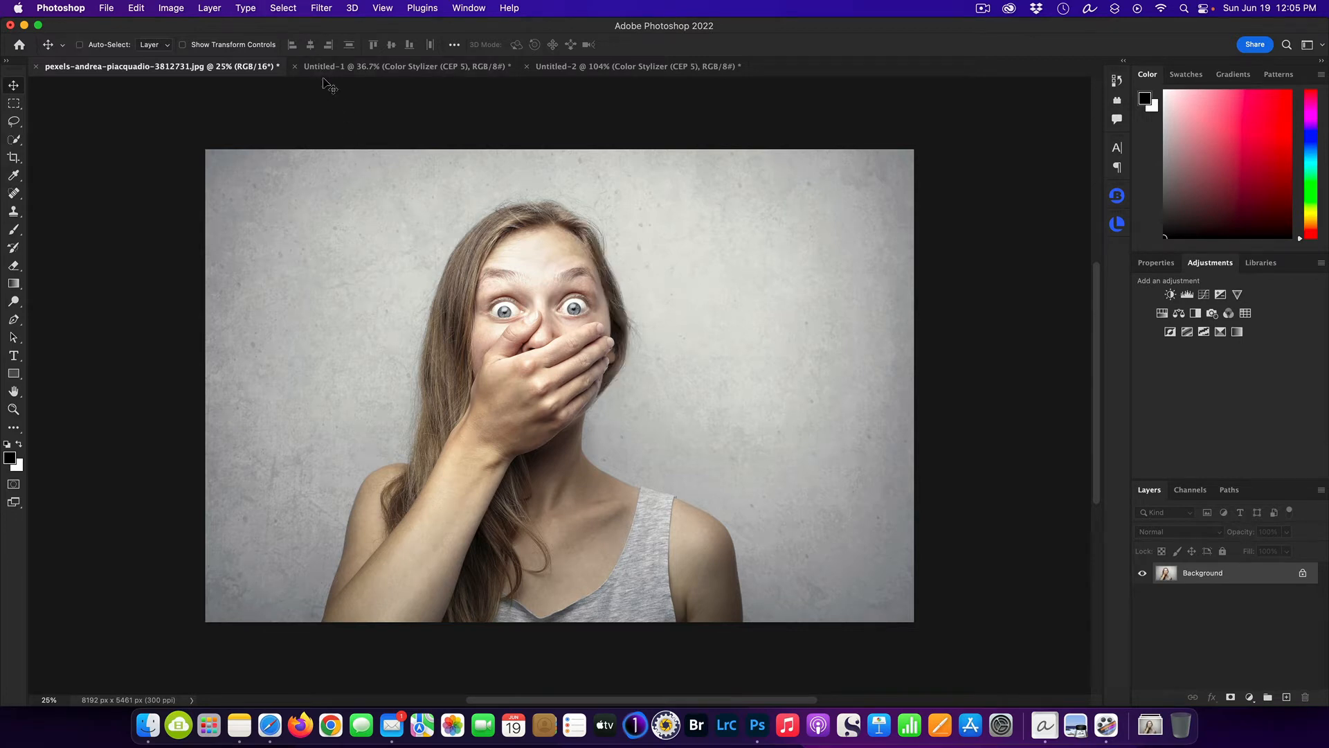
pyautogui.click(286, 8)
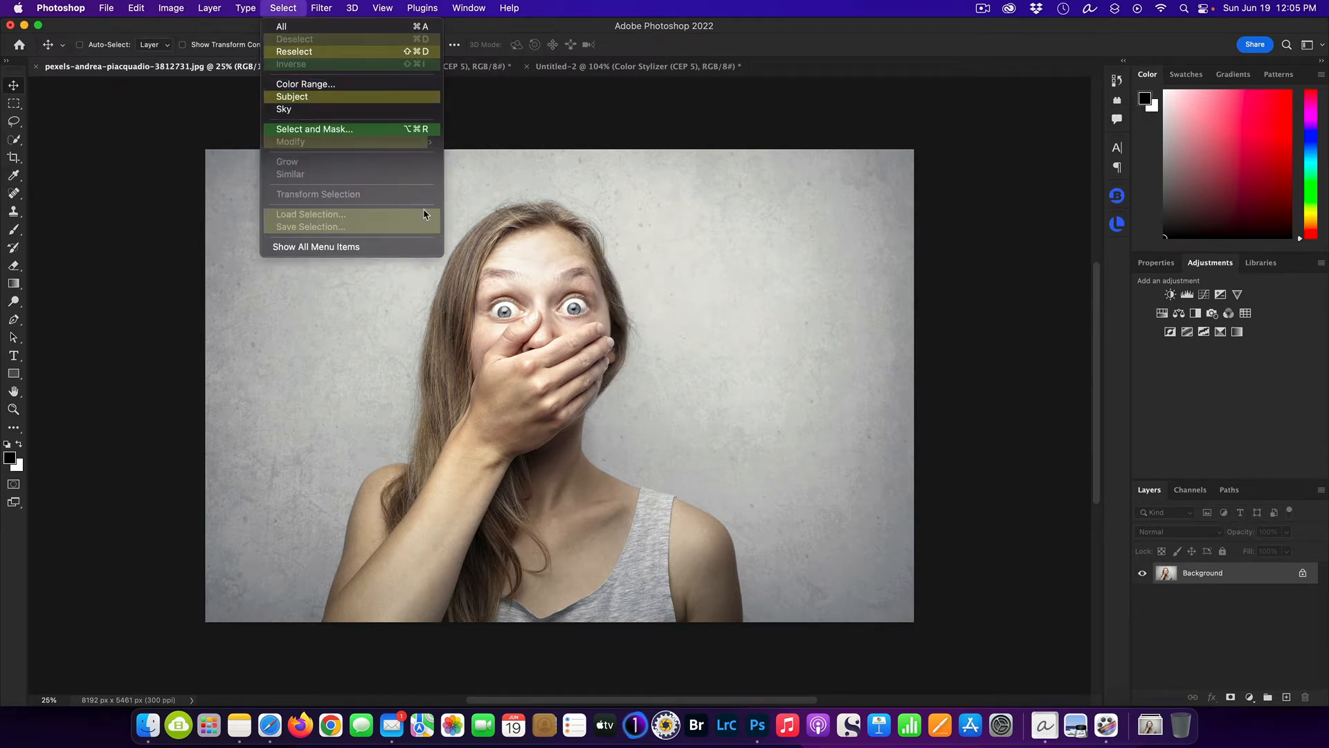
pyautogui.click(331, 102)
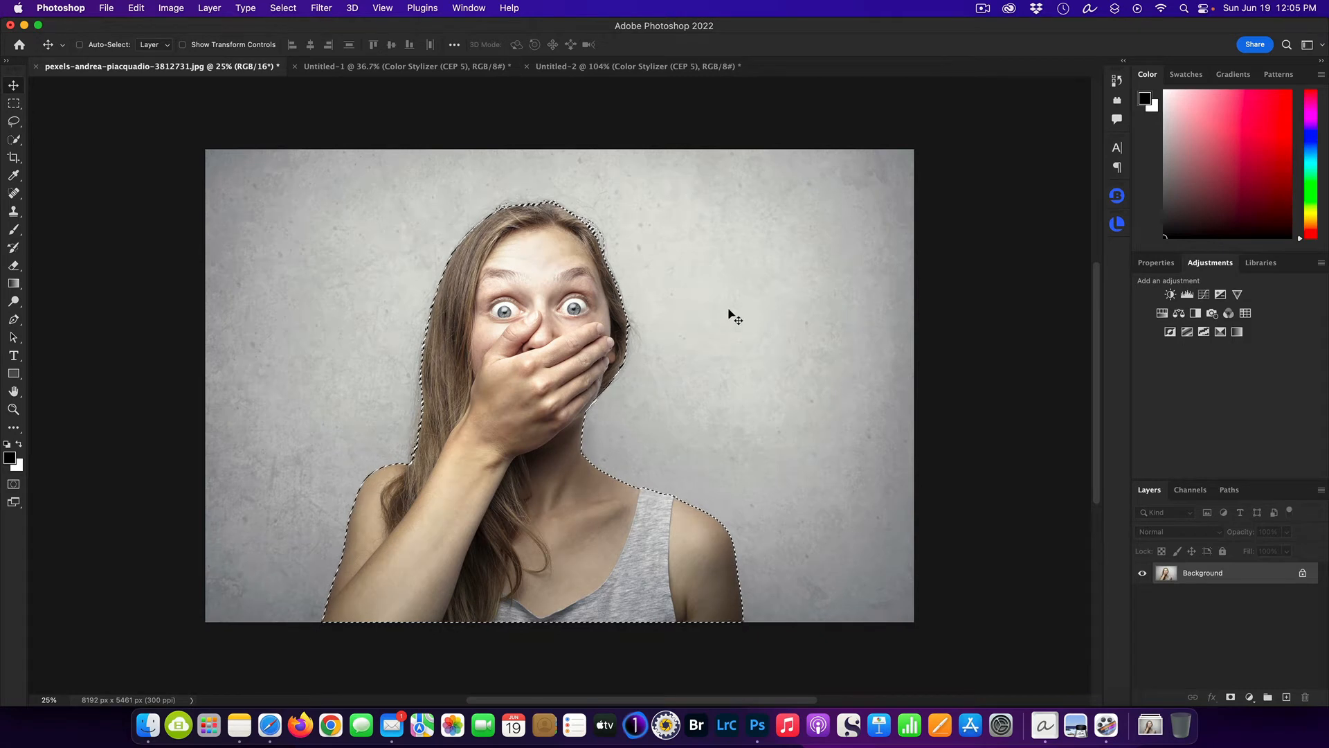
# Open the woman's selection in Select and Mask and preview it in the Black & White view mode.
pyautogui.click(284, 7)
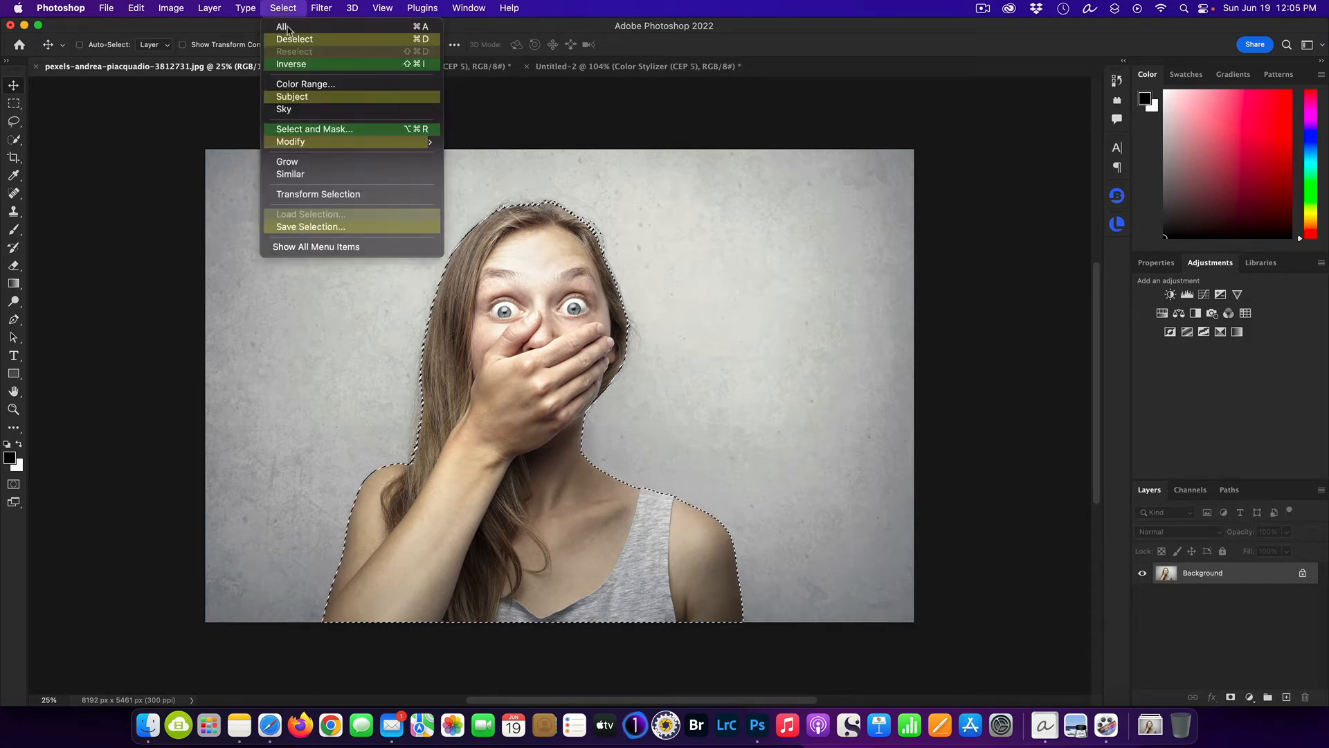
pyautogui.click(340, 132)
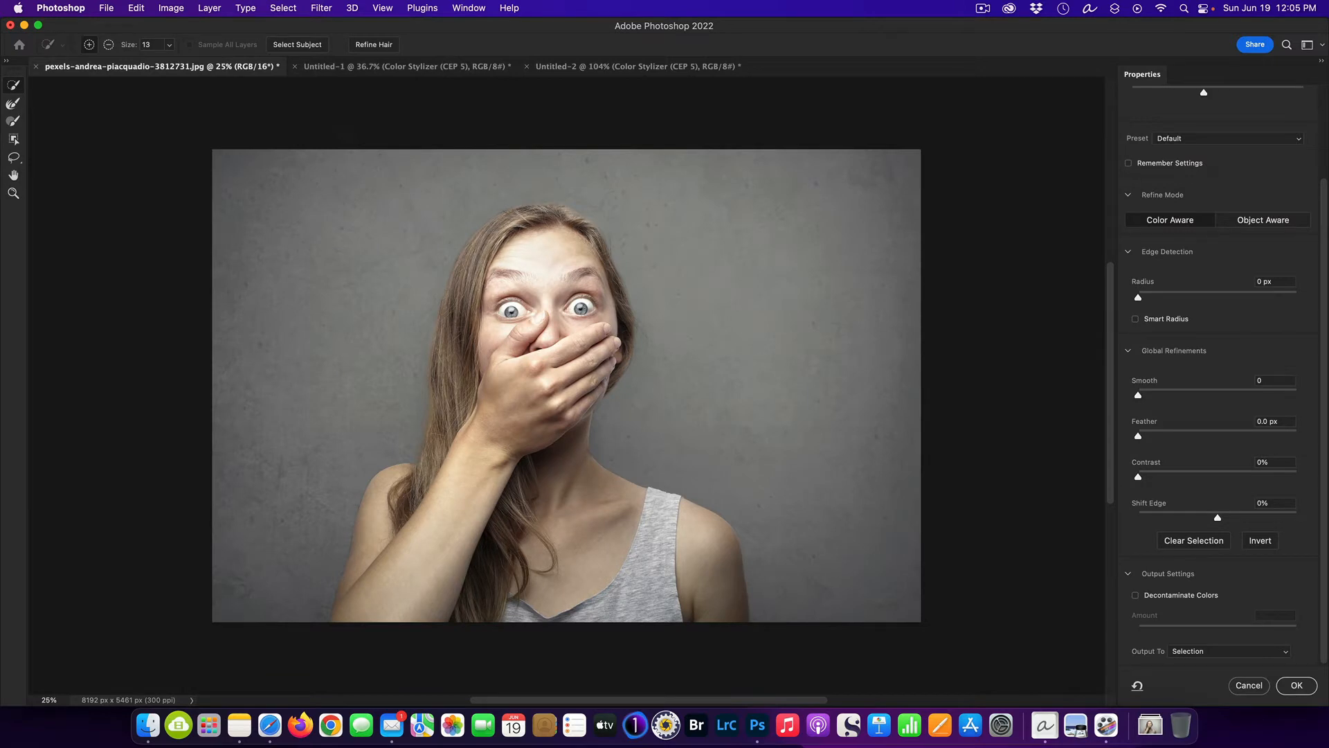
pyautogui.scroll(1, 1231, 193)
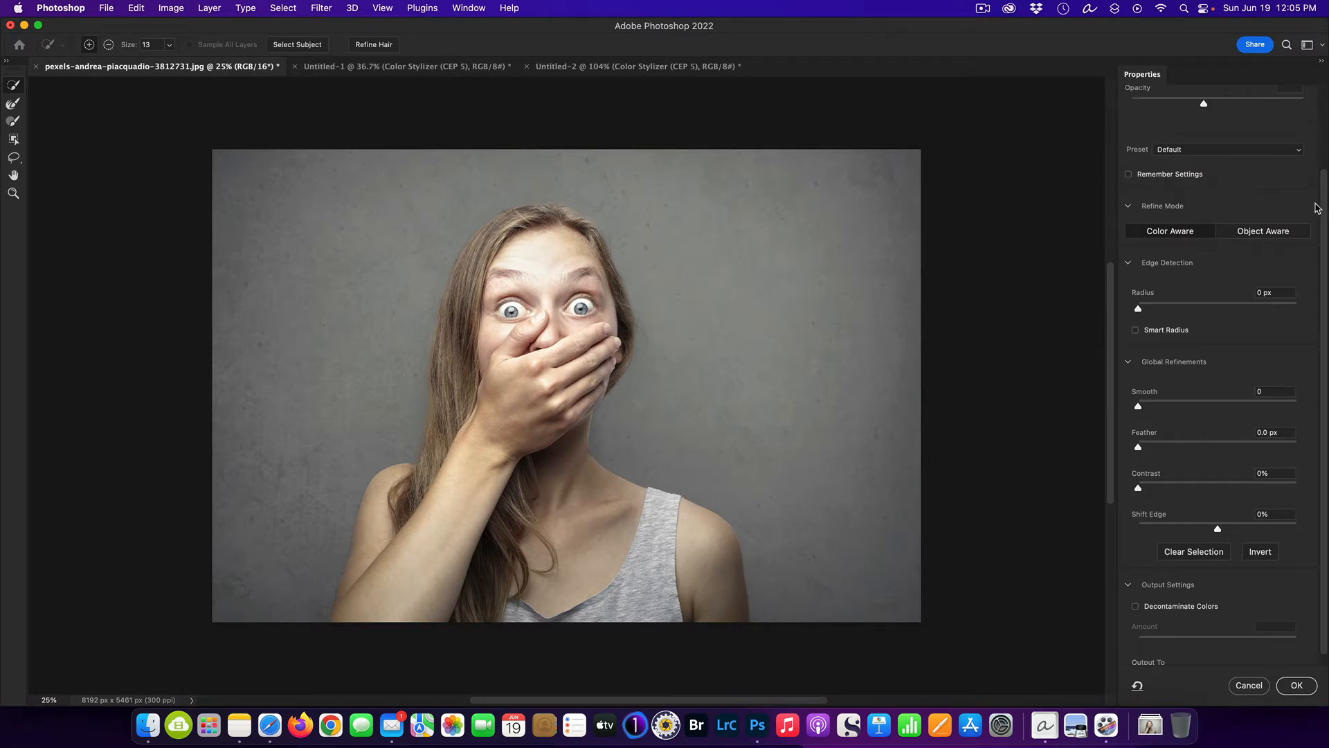
pyautogui.scroll(5, 1323, 207)
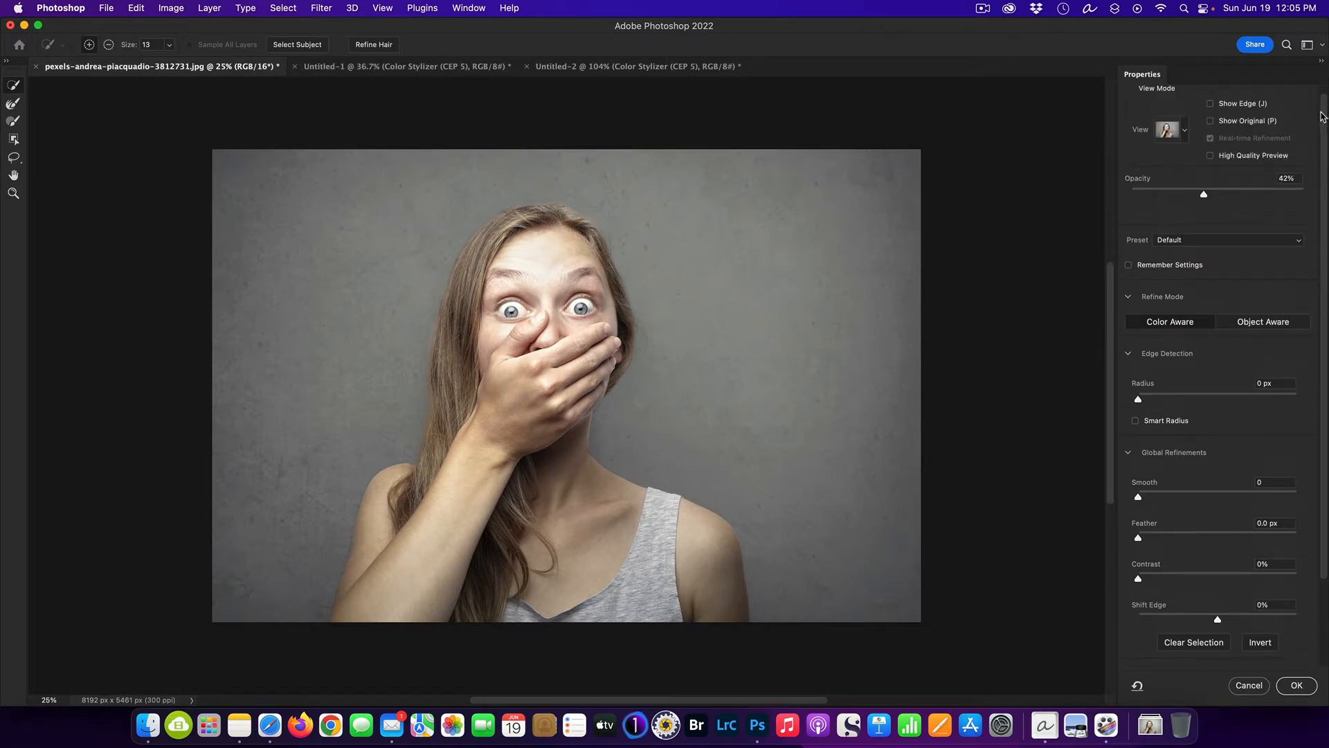
pyautogui.click(1185, 142)
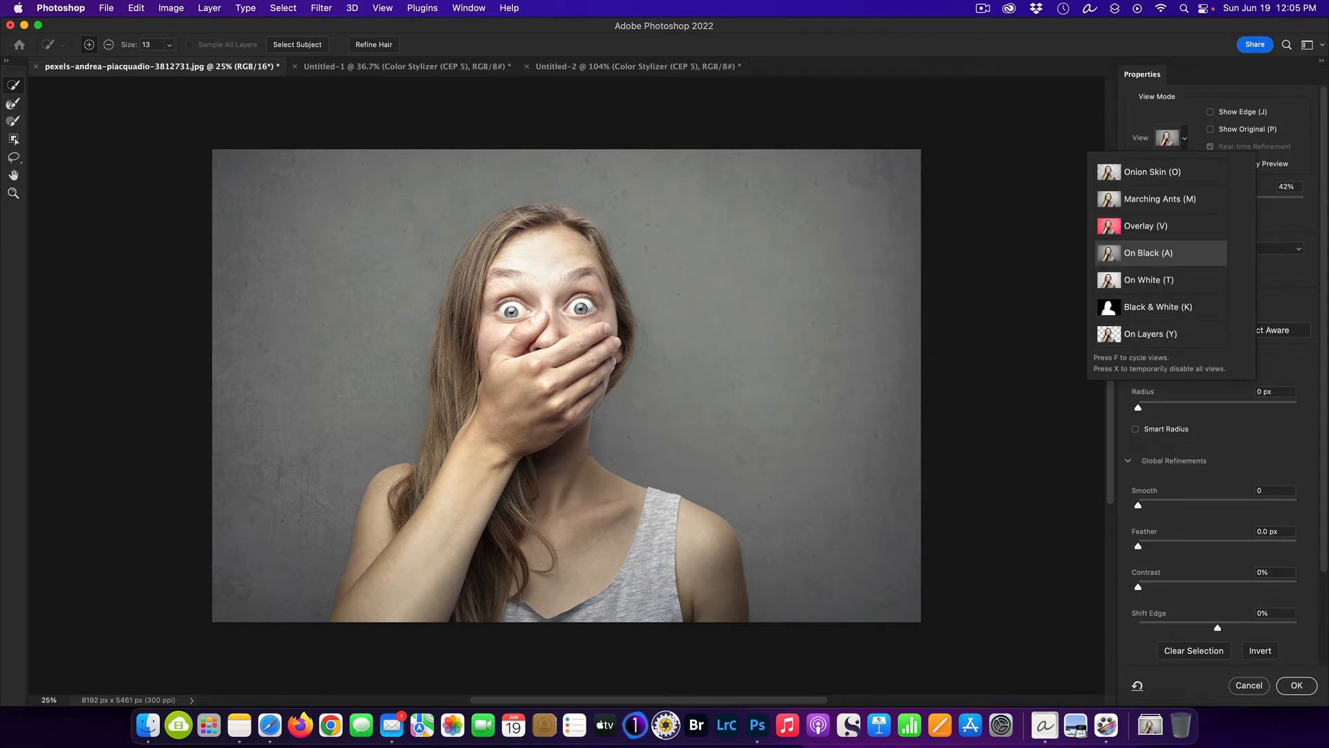
pyautogui.click(1143, 308)
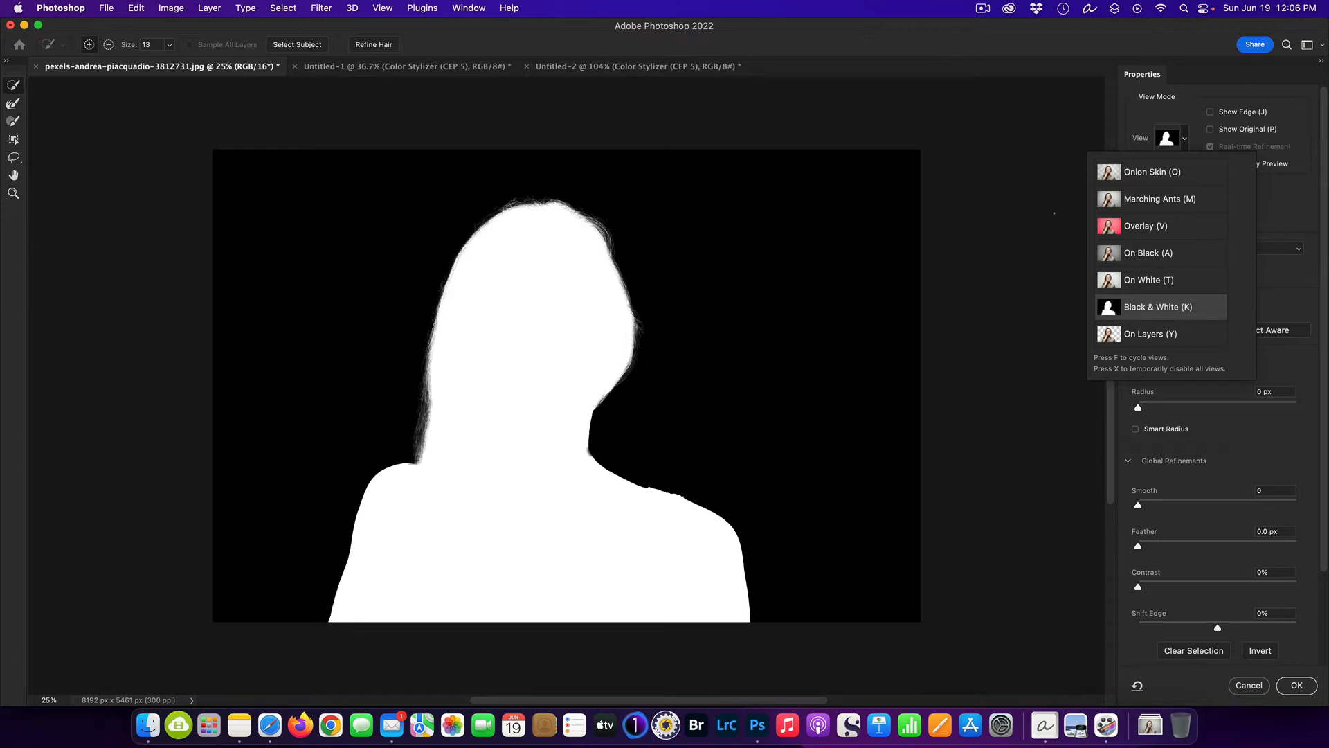
pyautogui.click(1228, 81)
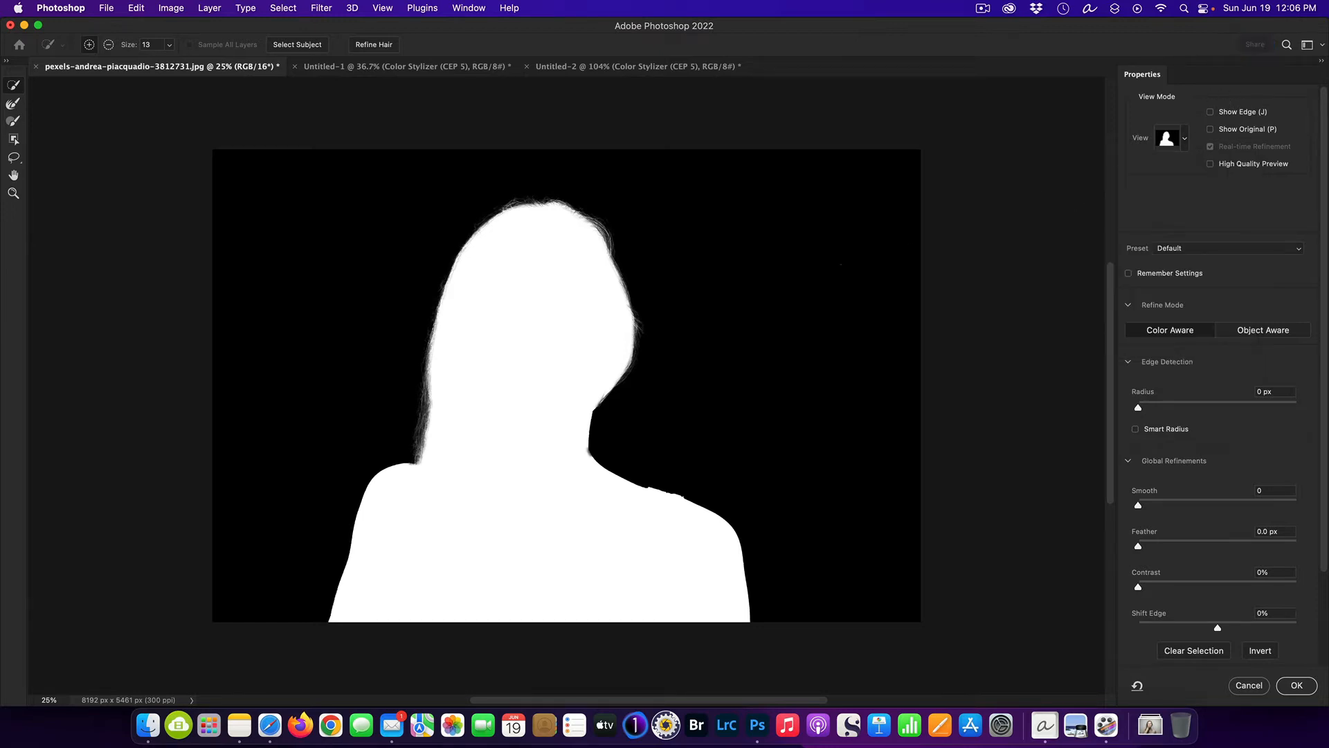
# Change the Select and Mask view mode to Onion Skin.
pyautogui.click(1188, 141)
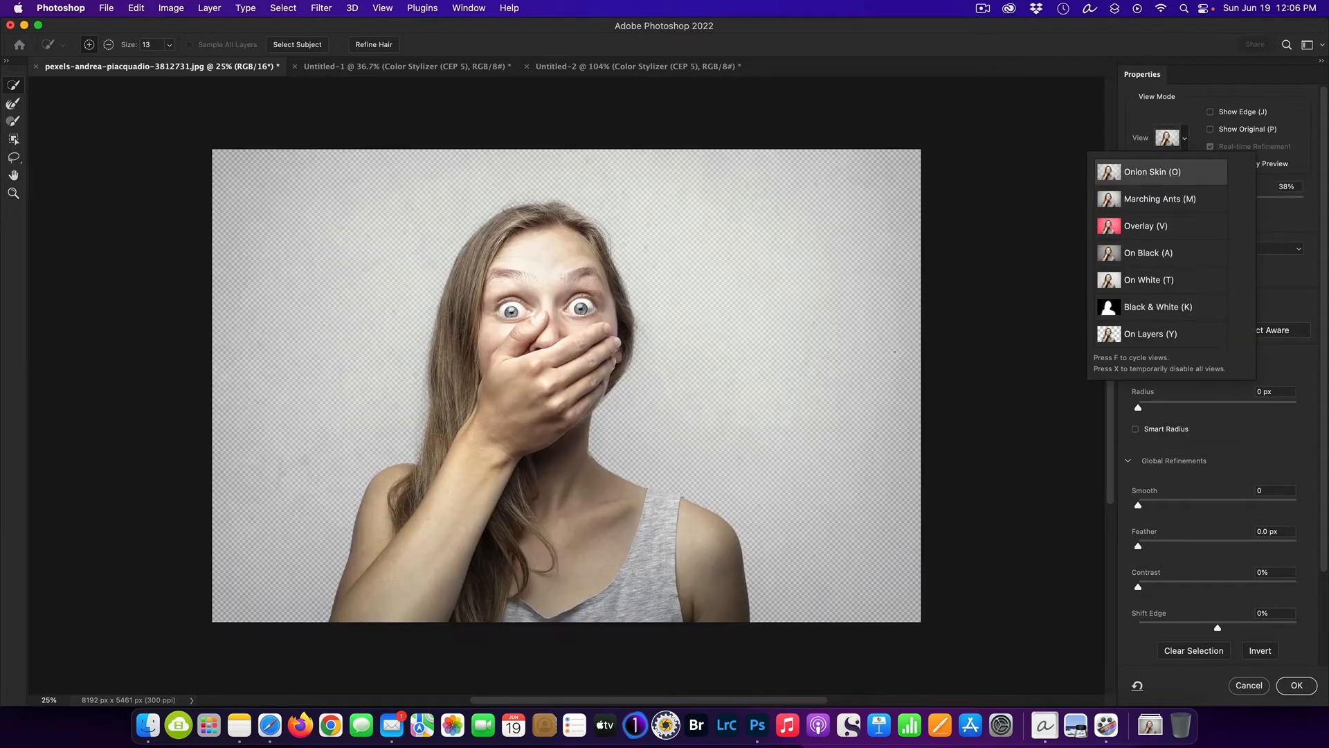
pyautogui.click(1280, 285)
pyautogui.scroll(-4, 1238, 273)
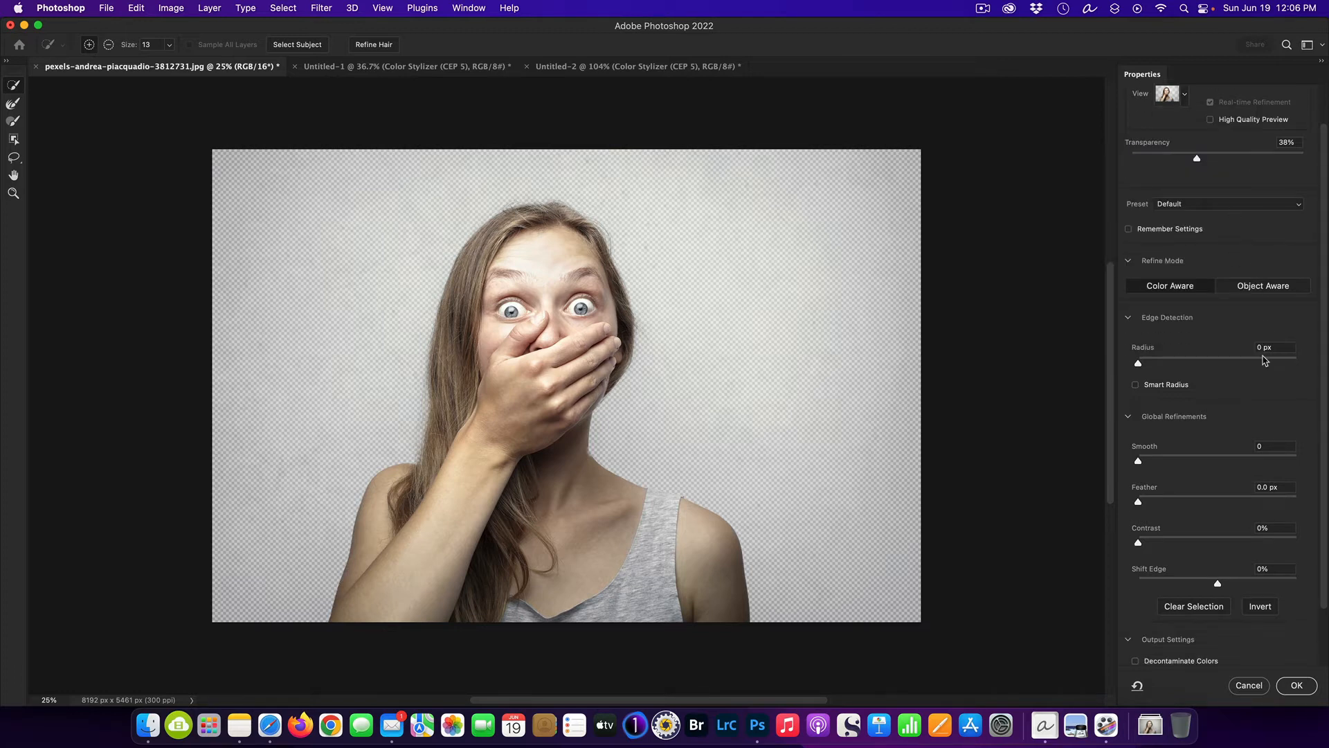
# Output the refined selection of the woman to a new layer with a layer mask.
pyautogui.scroll(-1, 1264, 363)
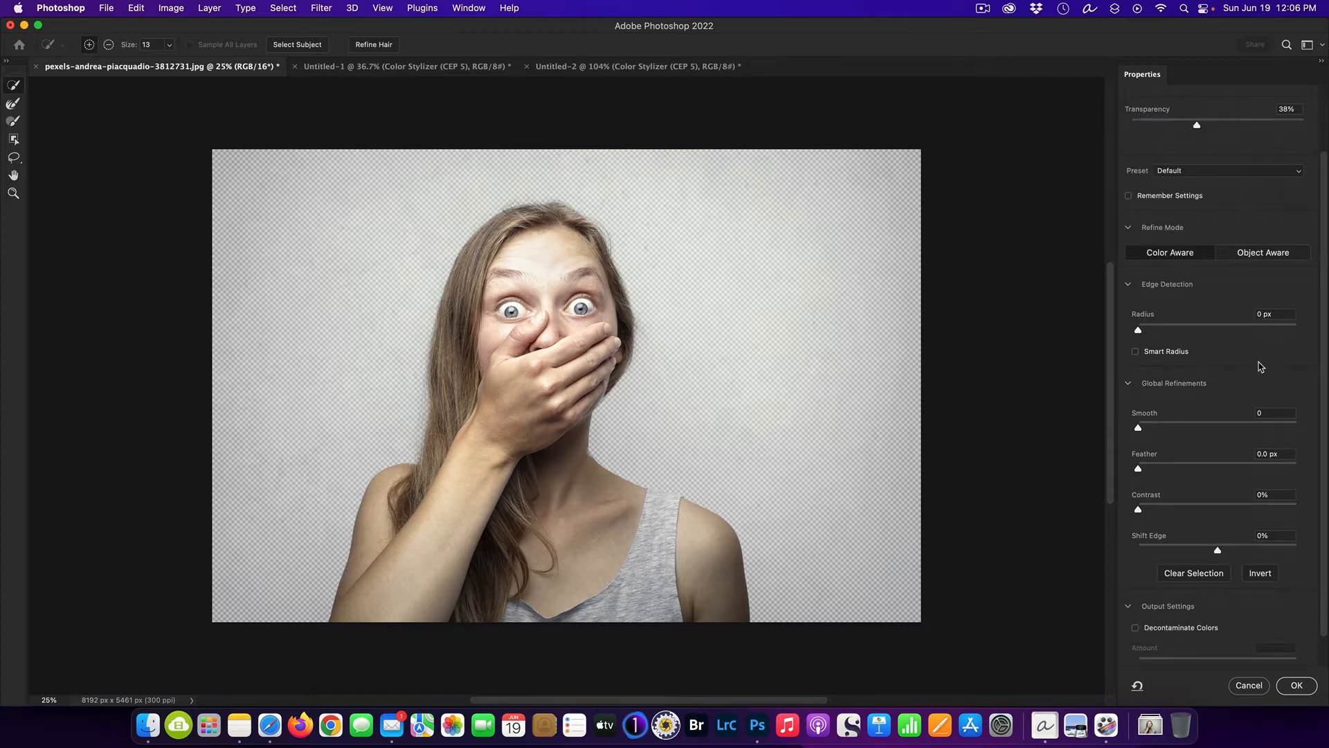
pyautogui.scroll(-2, 1308, 598)
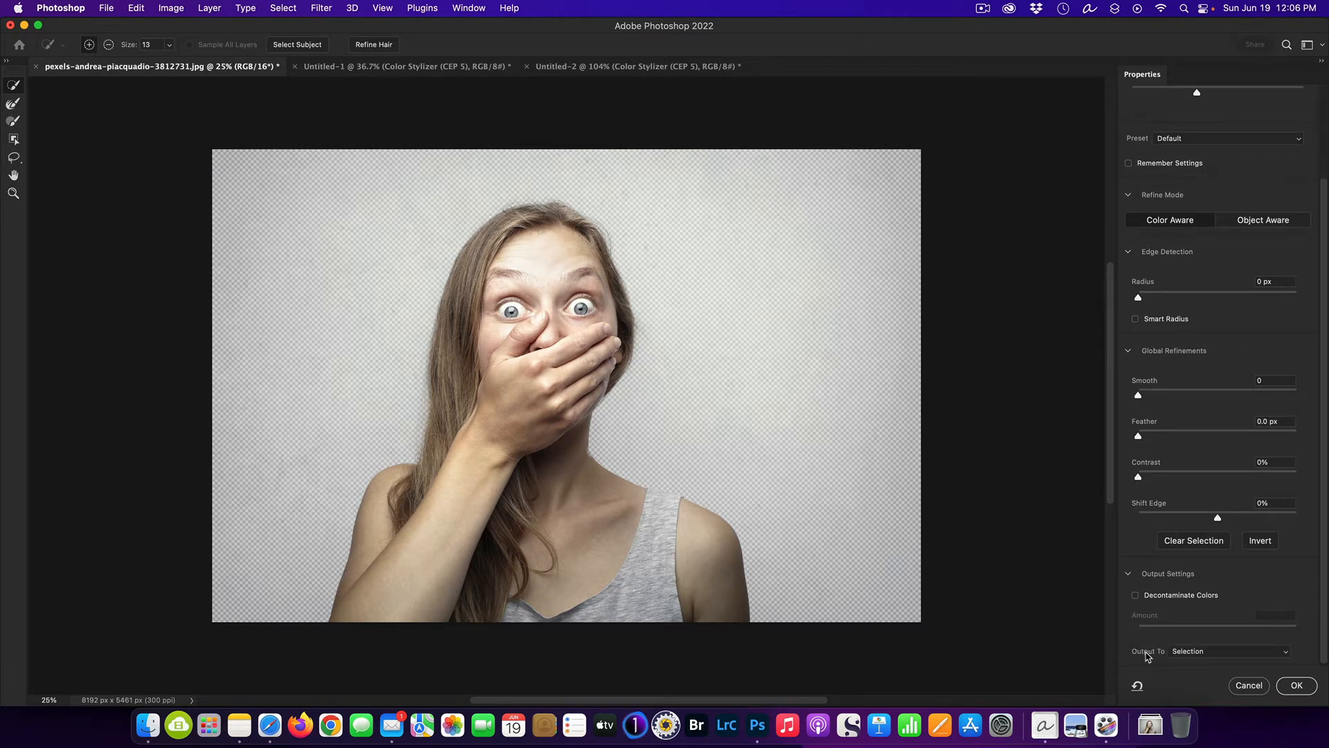
pyautogui.click(1290, 655)
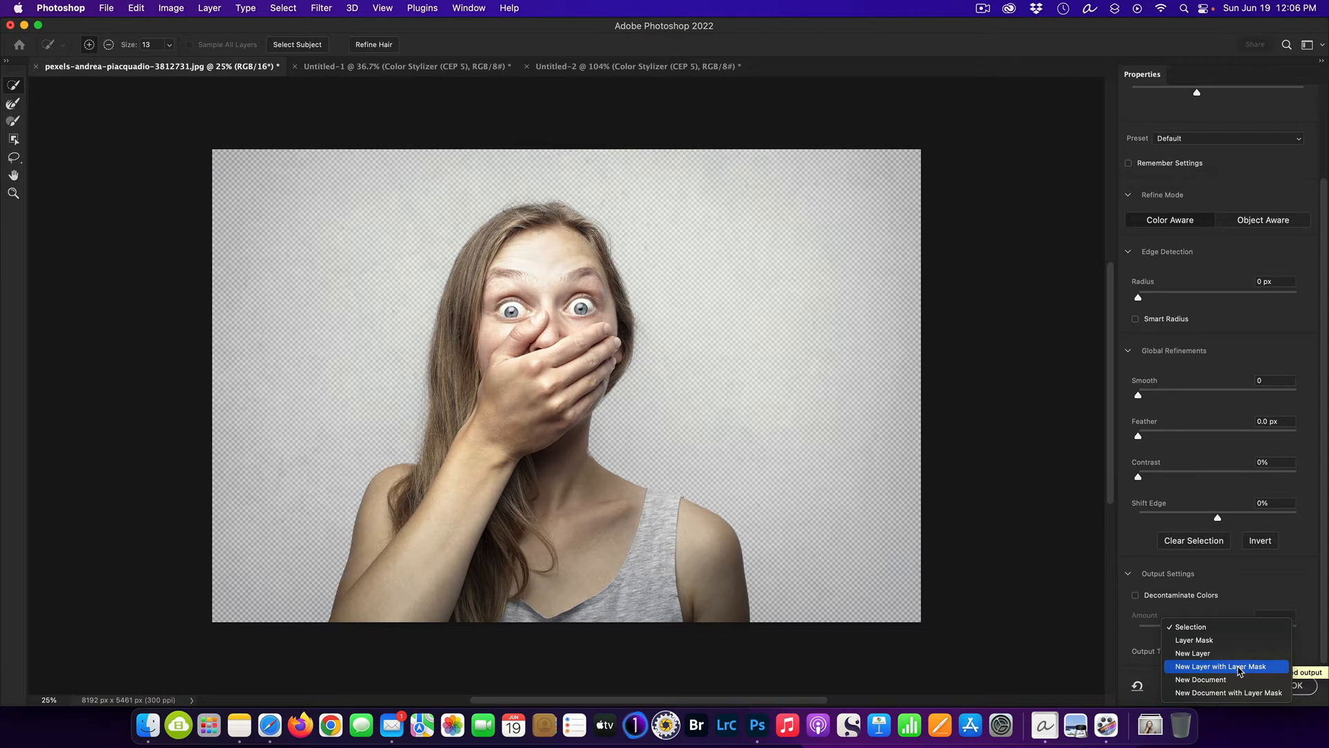
pyautogui.click(1240, 669)
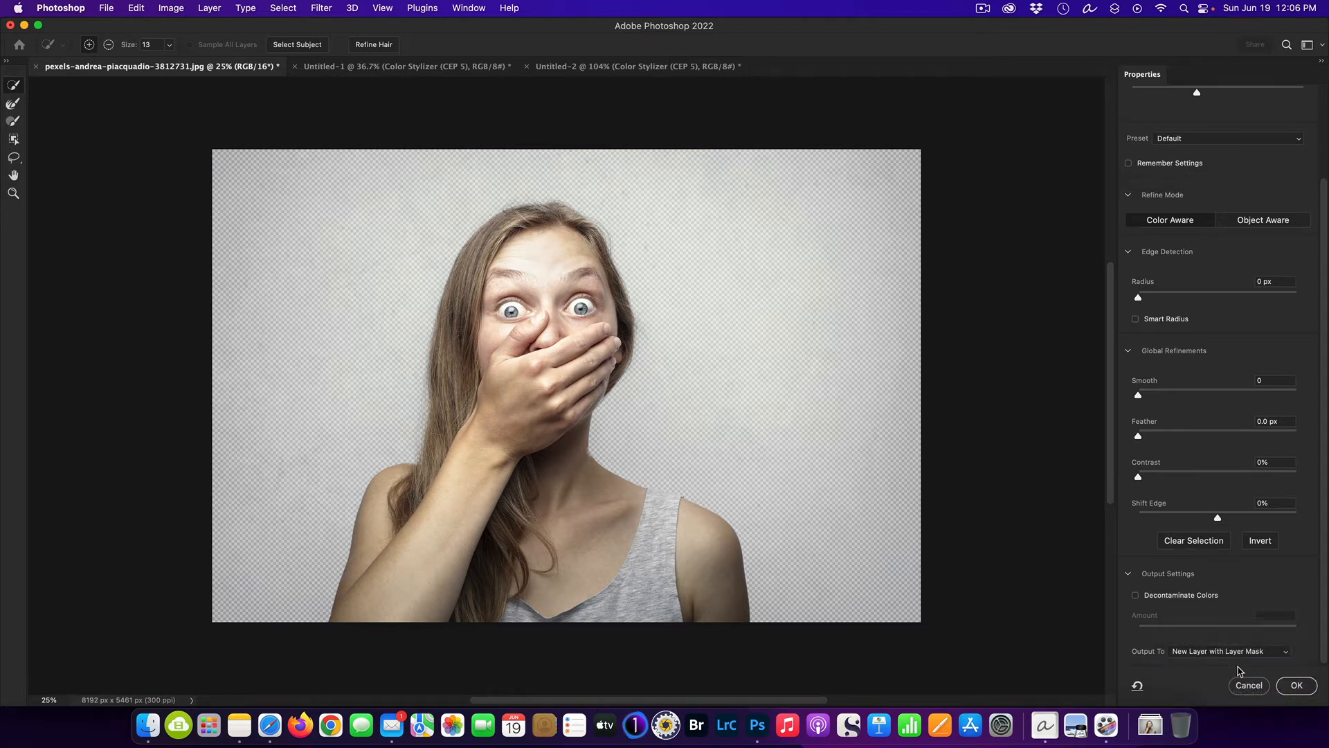
pyautogui.click(1304, 691)
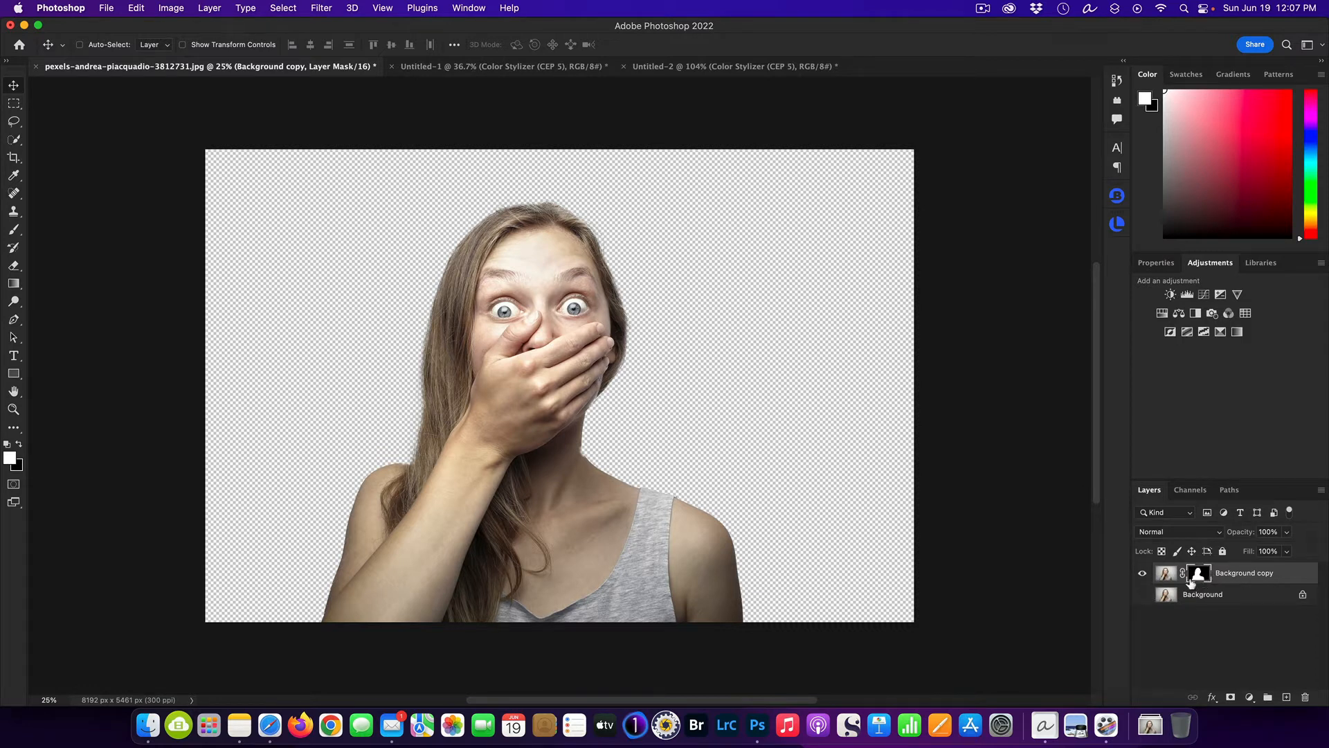
# Copy the masked woman layer into the 1920 x 1080 px canyon document, accepting the bit depth conversion.
pyautogui.click(1142, 573)
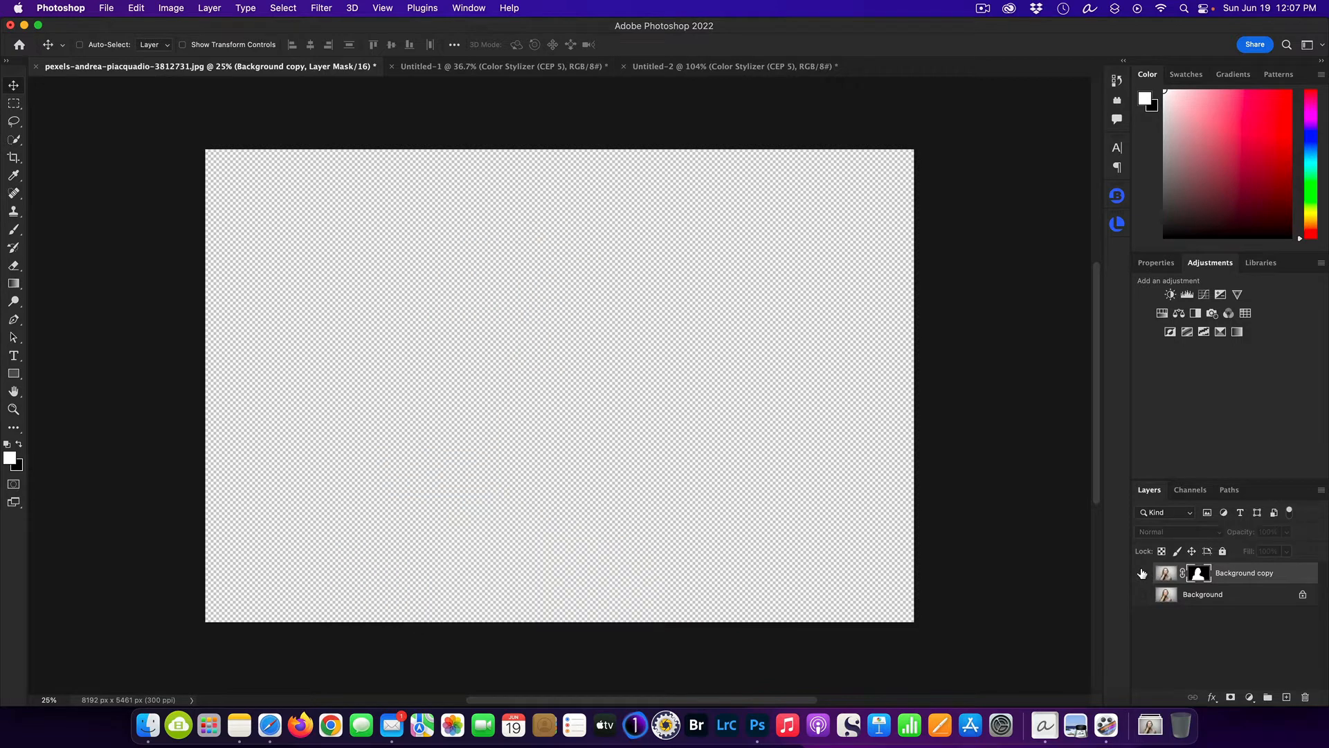
pyautogui.click(1142, 573)
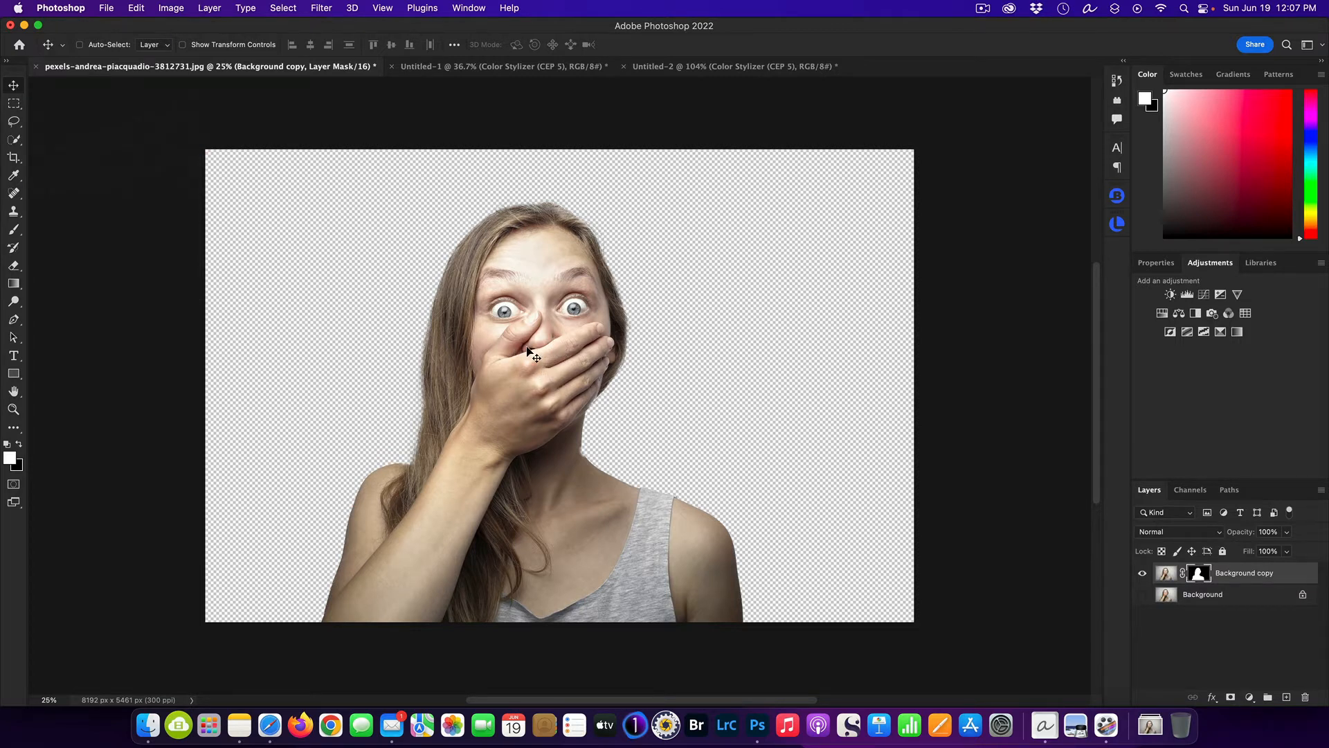
pyautogui.moveTo(528, 348); pyautogui.dragTo(640, 441)
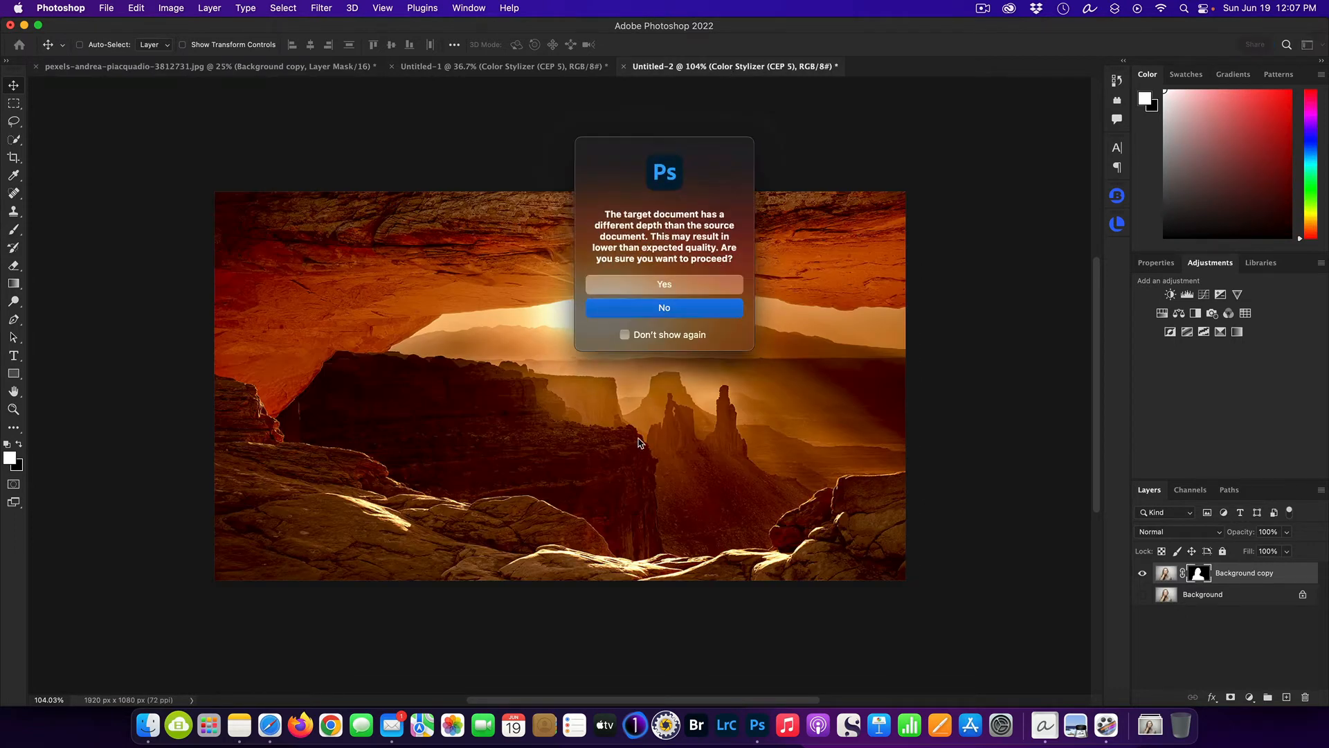
pyautogui.click(664, 281)
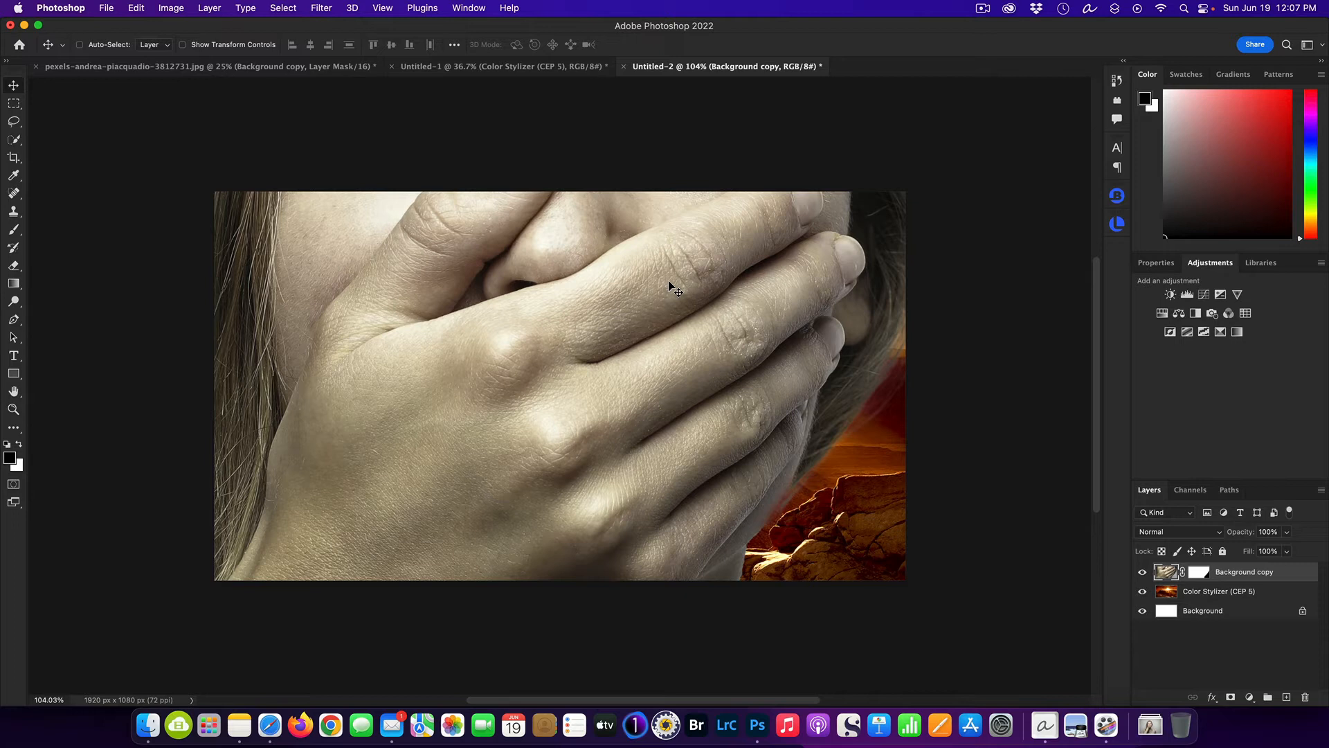
# Scale the woman layer to about 33% and position her on the right side of the canyon scene.
pyautogui.press('super+t')
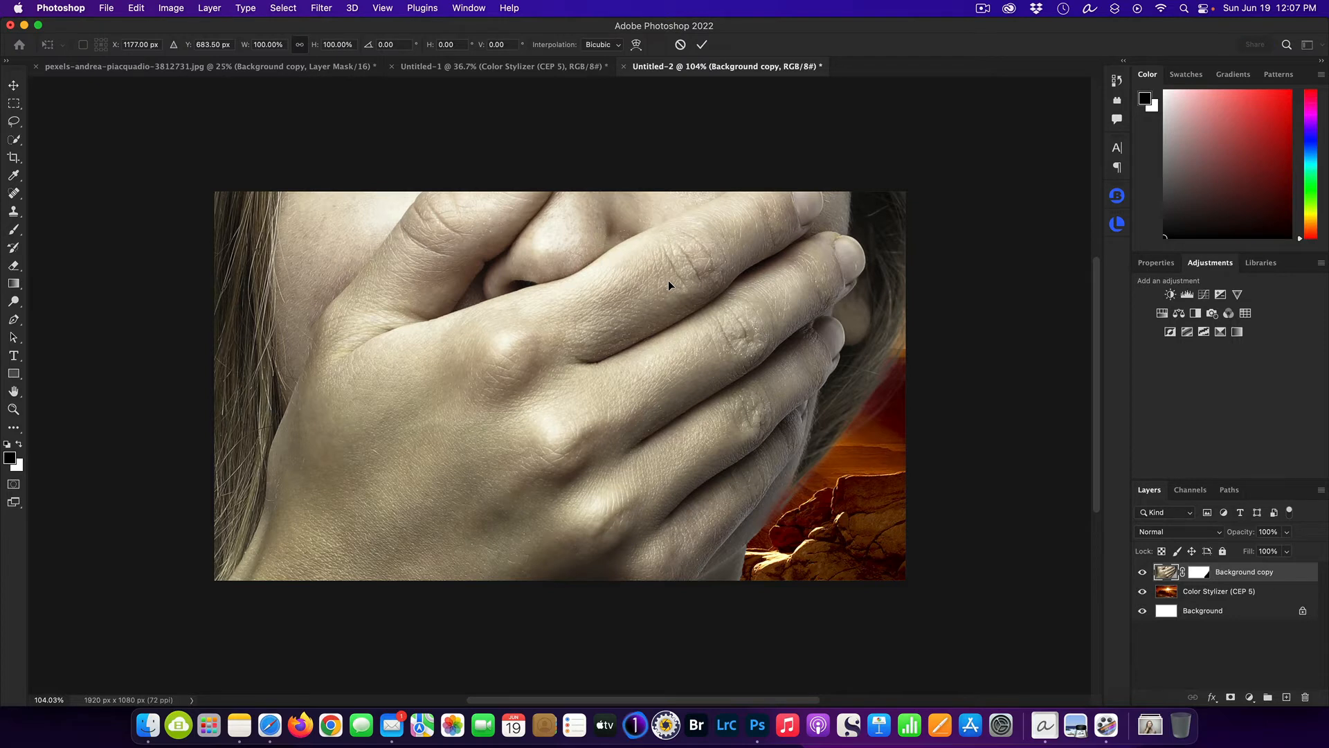
pyautogui.press('super+0')
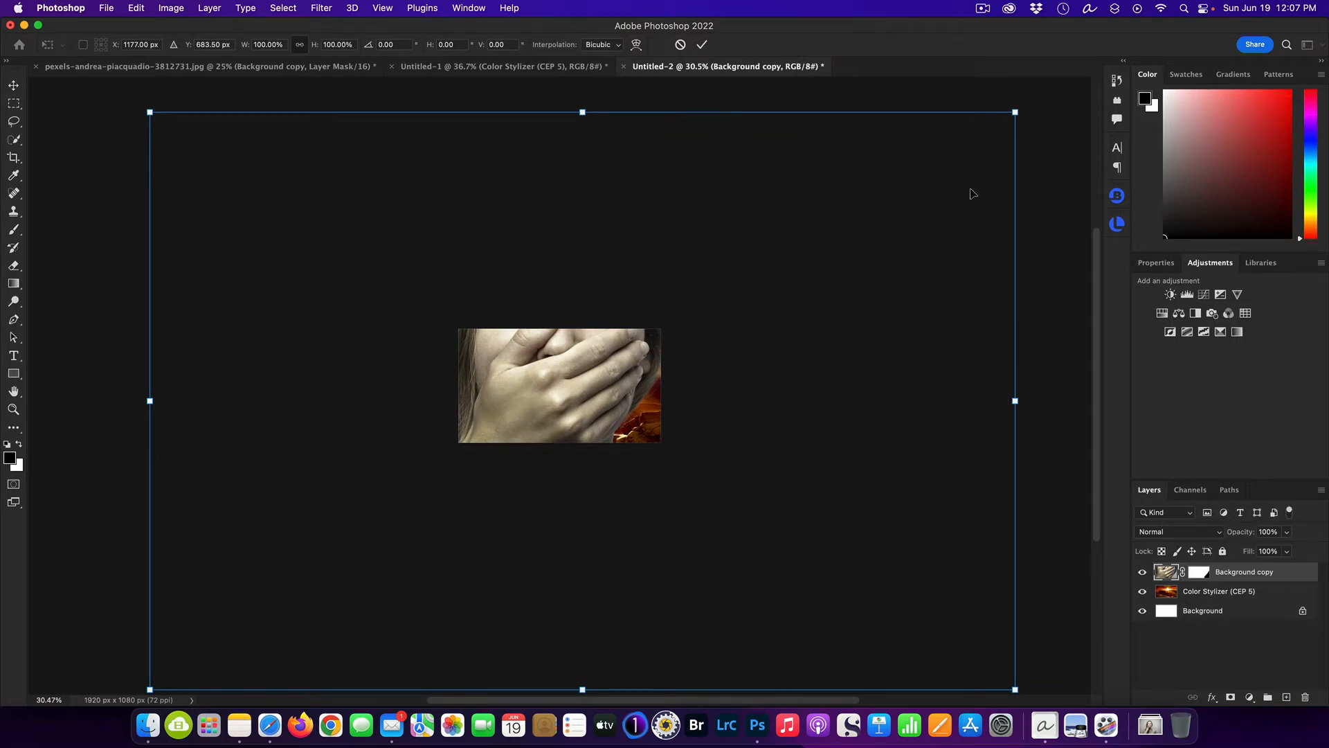
pyautogui.moveTo(1013, 112); pyautogui.dragTo(617, 378)
pyautogui.moveTo(273, 488); pyautogui.dragTo(475, 390)
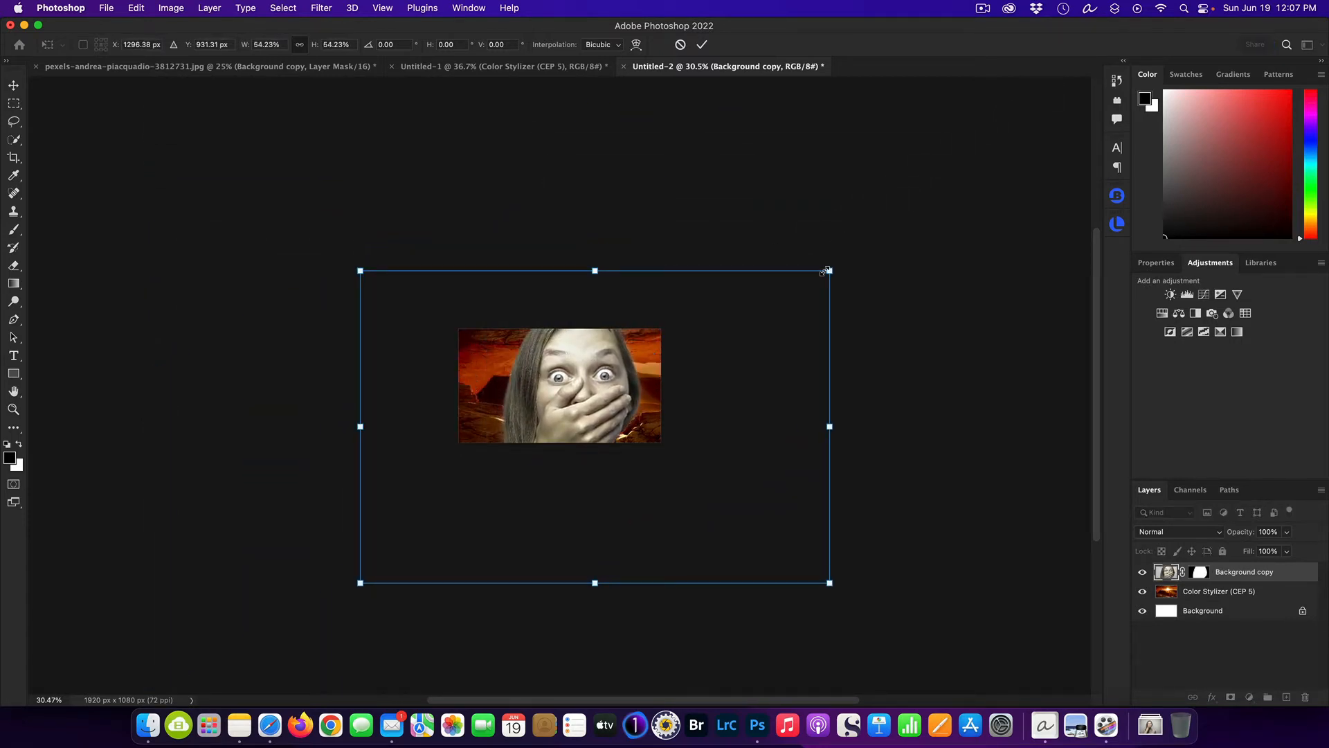
pyautogui.moveTo(828, 270); pyautogui.dragTo(779, 304)
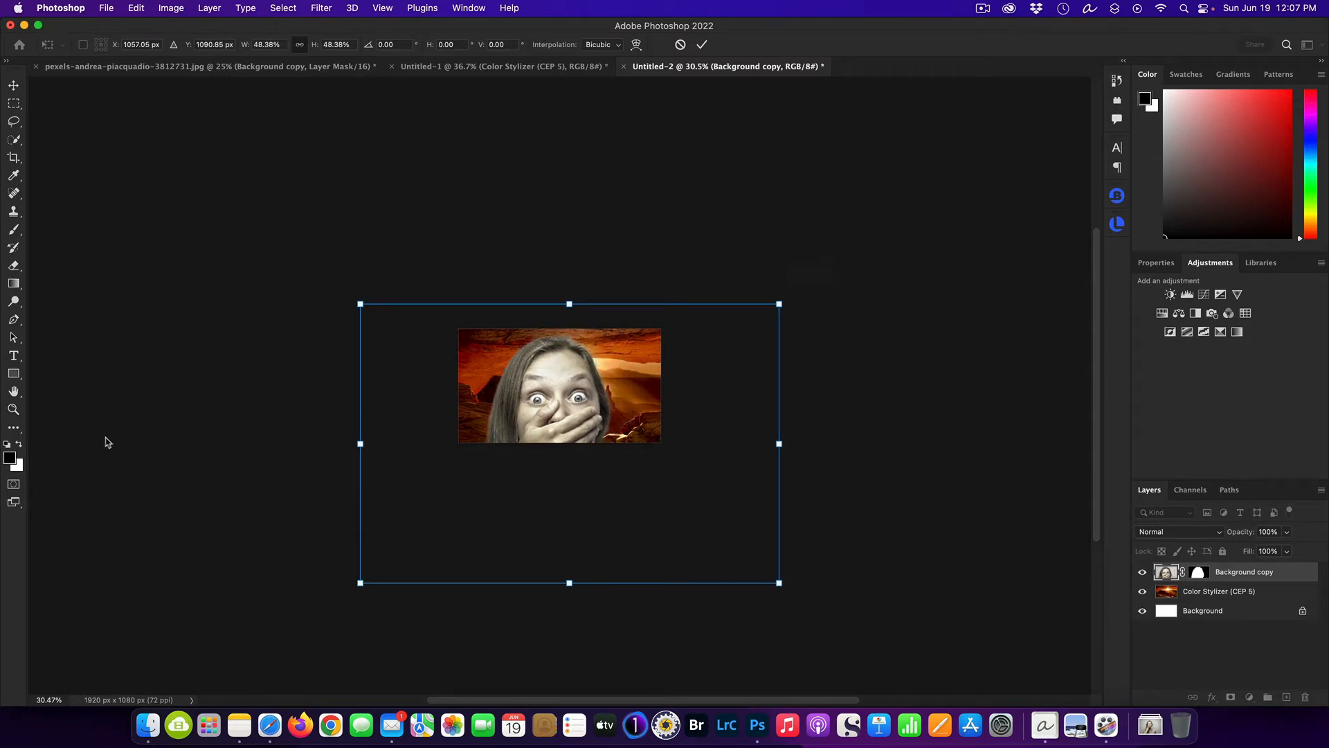
pyautogui.moveTo(650, 360); pyautogui.dragTo(692, 345)
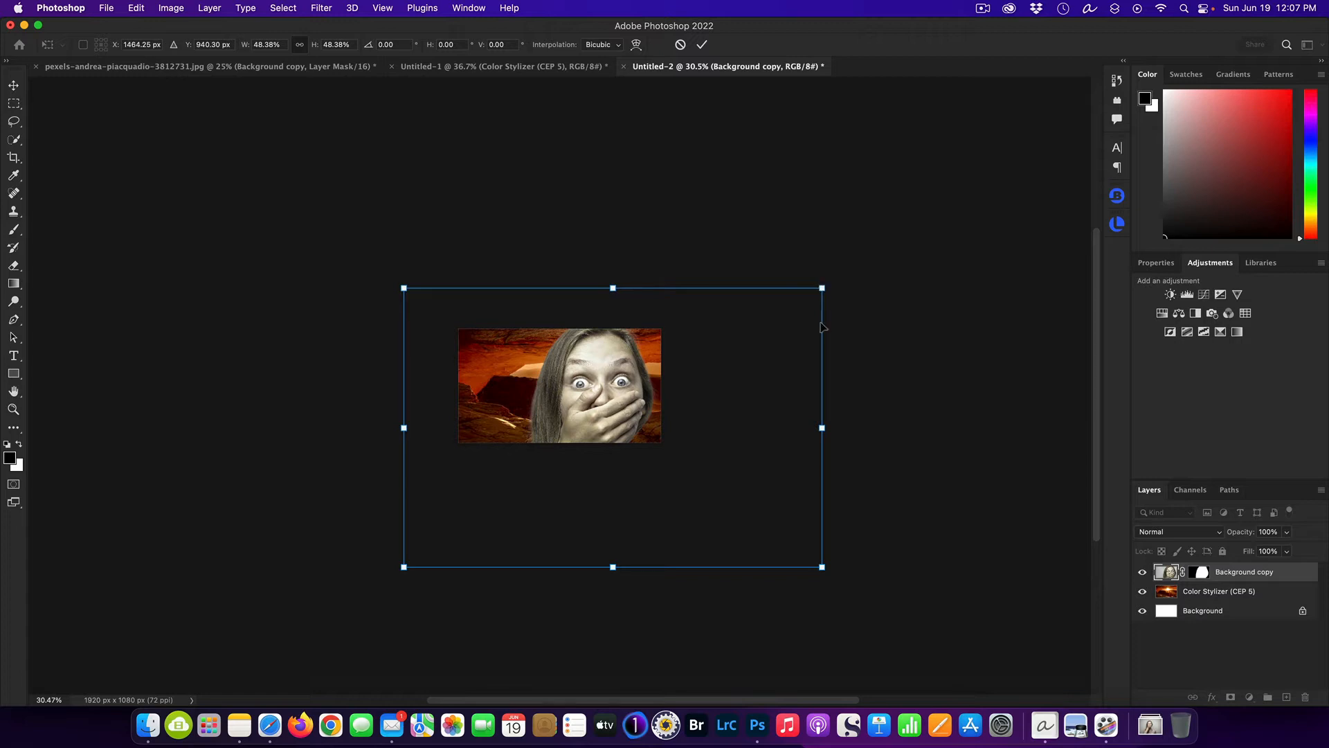
pyautogui.press('super+plus')
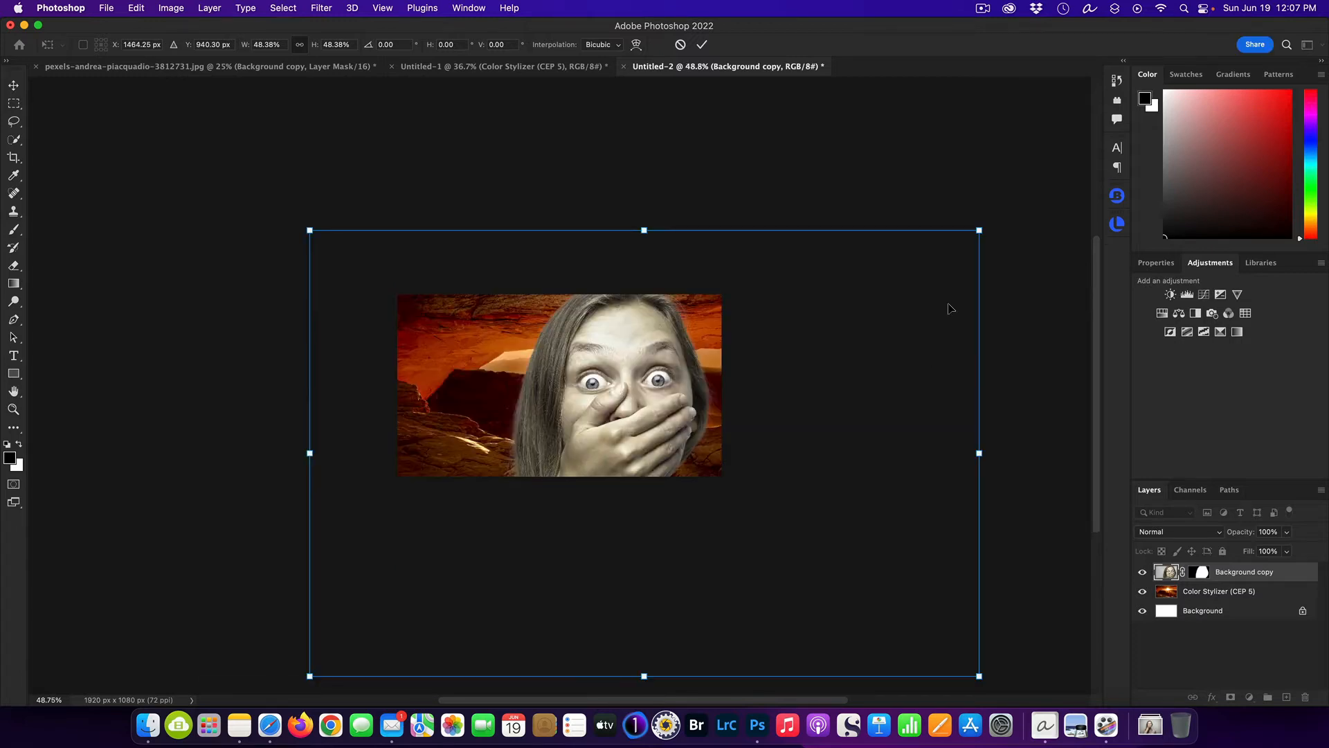
pyautogui.moveTo(978, 226); pyautogui.dragTo(760, 377)
pyautogui.moveTo(563, 416); pyautogui.dragTo(671, 327)
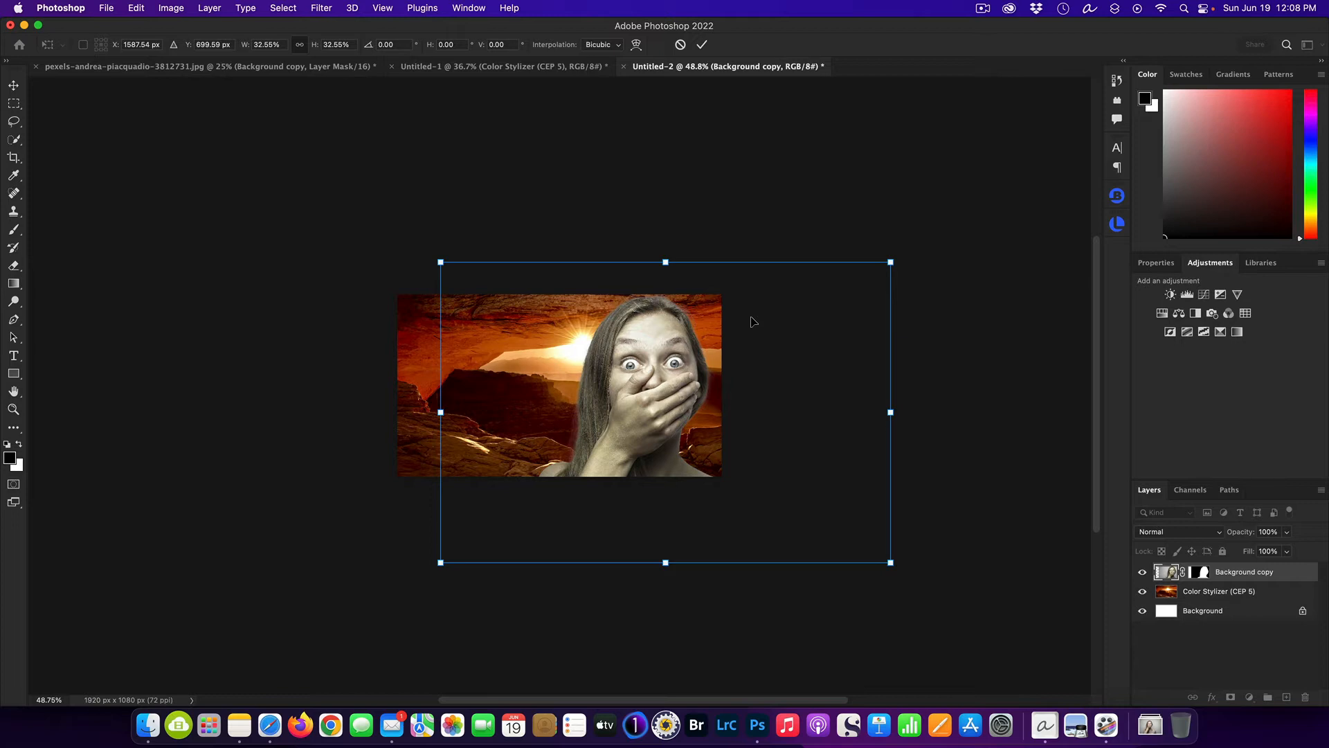
pyautogui.press('Return')
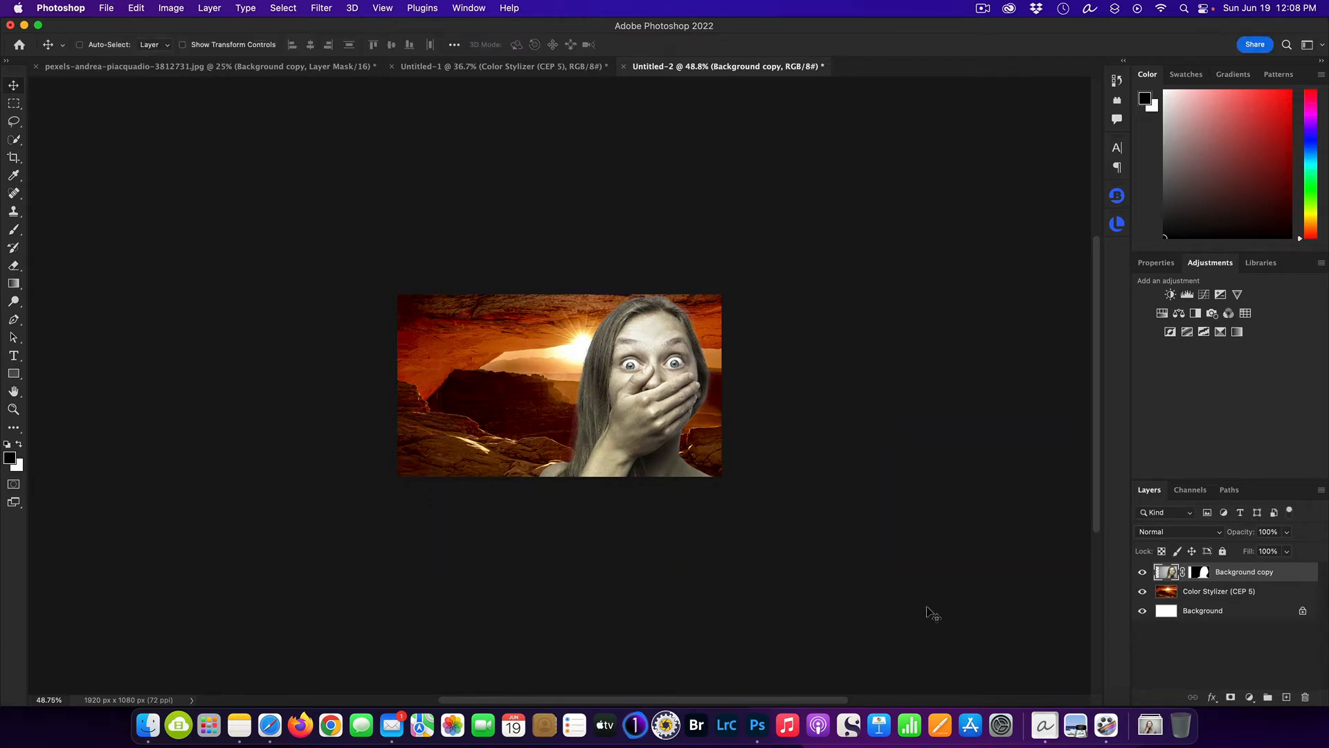
# Examine the composite of the woman over the canyon background at several zoom levels.
pyautogui.scroll(5, 740, 497)
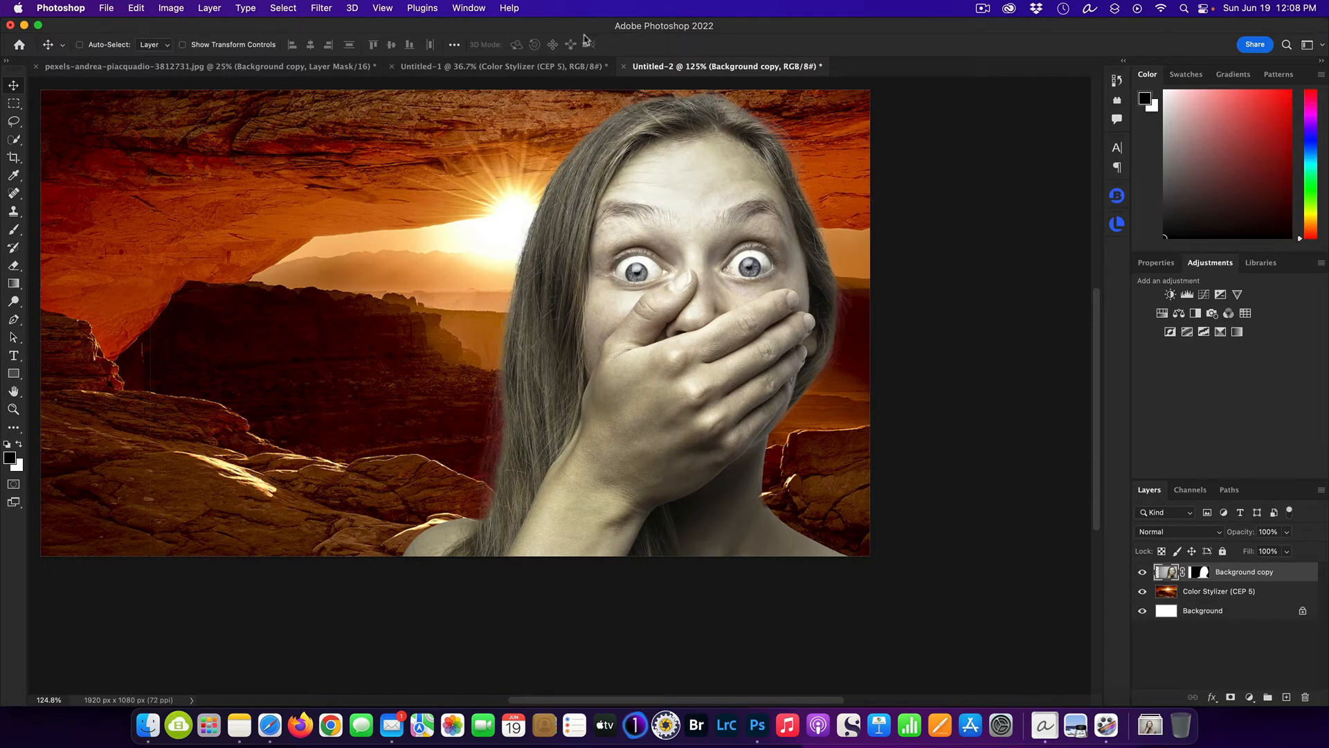
pyautogui.press('super+equal')
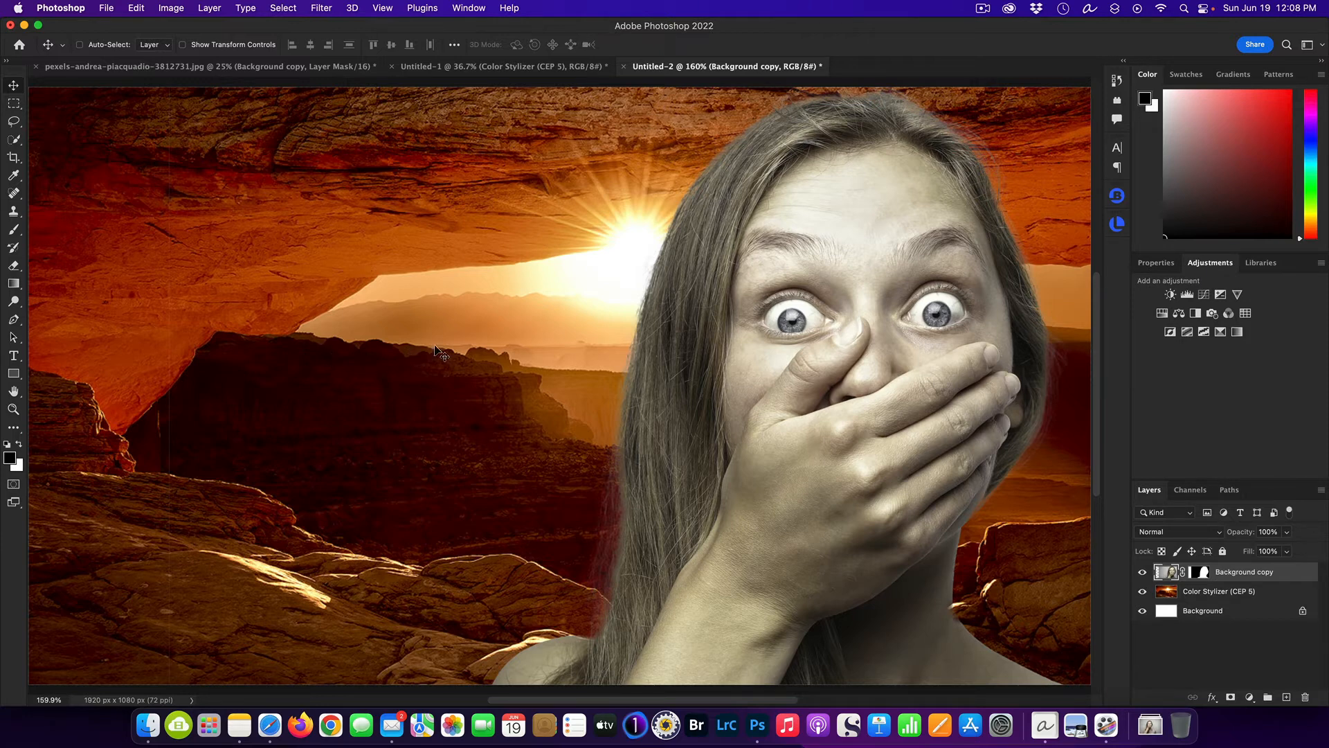
pyautogui.scroll(-3, 444, 344)
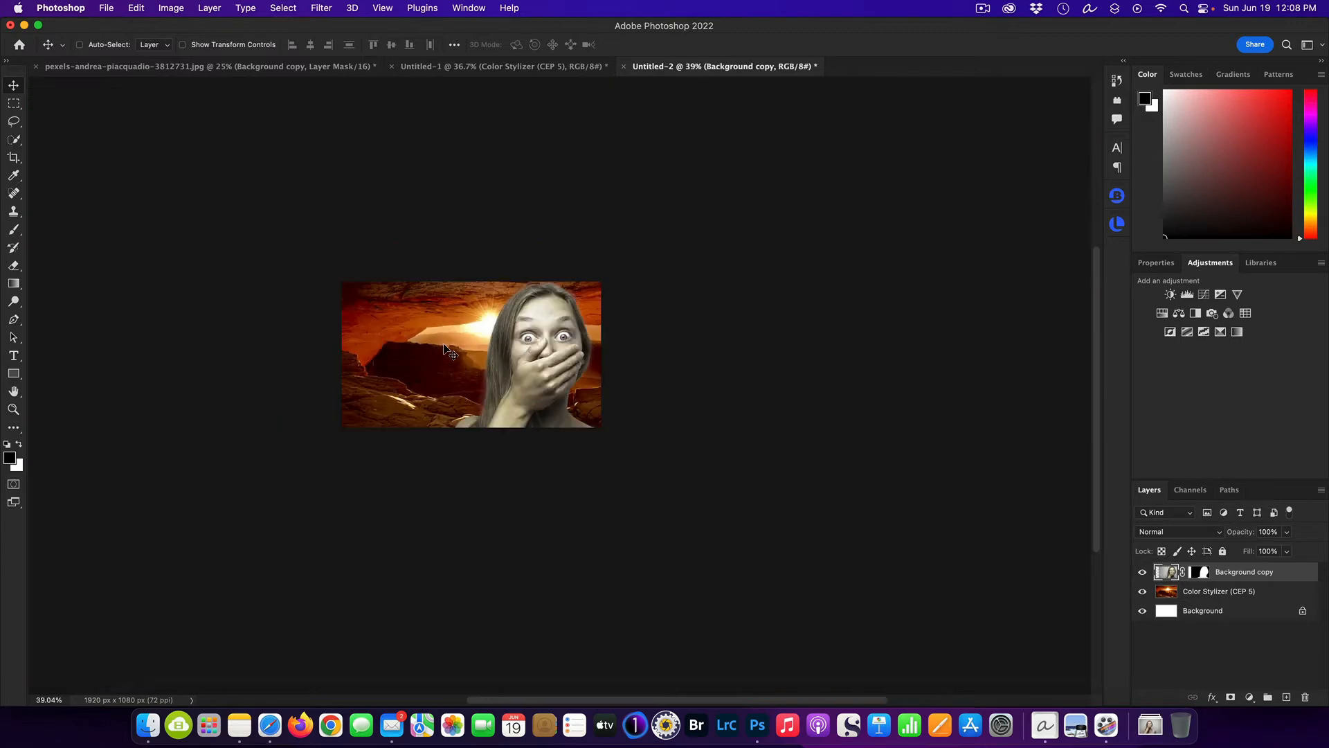
pyautogui.scroll(1, 444, 345)
pyautogui.scroll(-1, 444, 345)
pyautogui.scroll(-1, 443, 346)
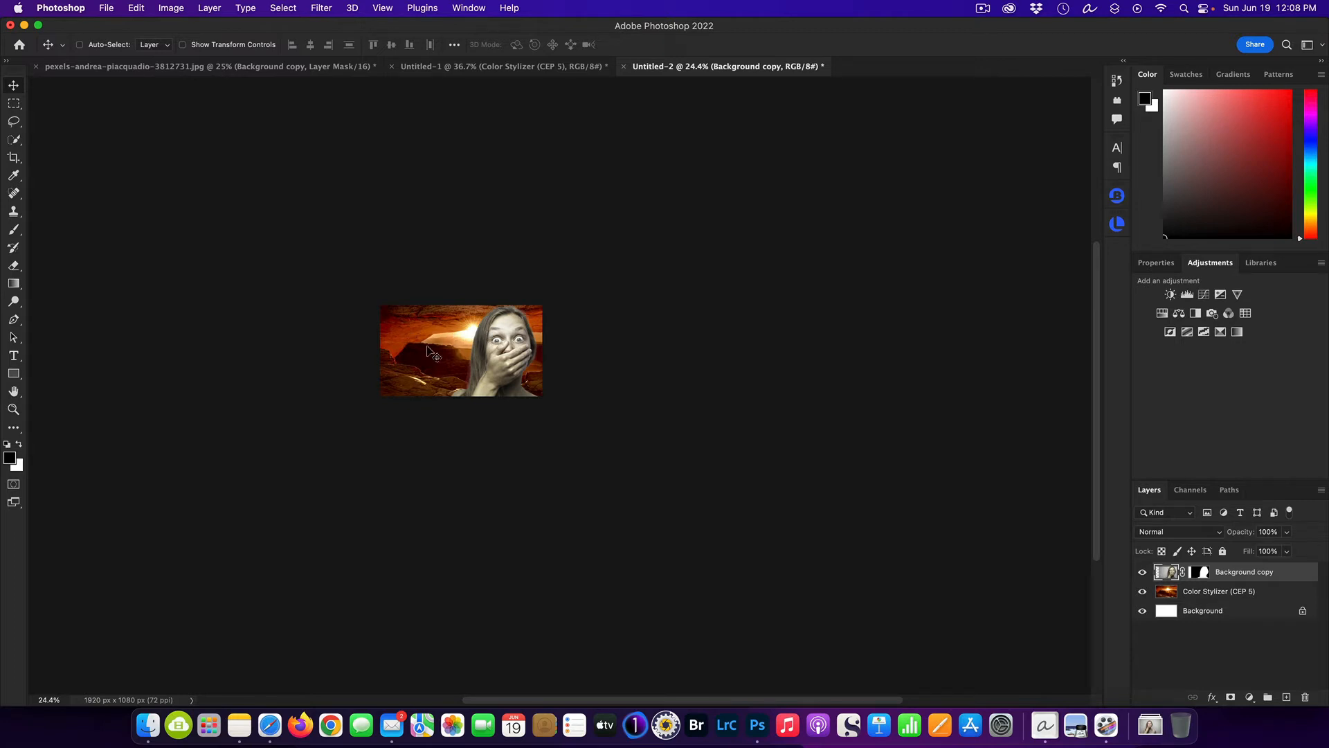
pyautogui.scroll(4, 427, 347)
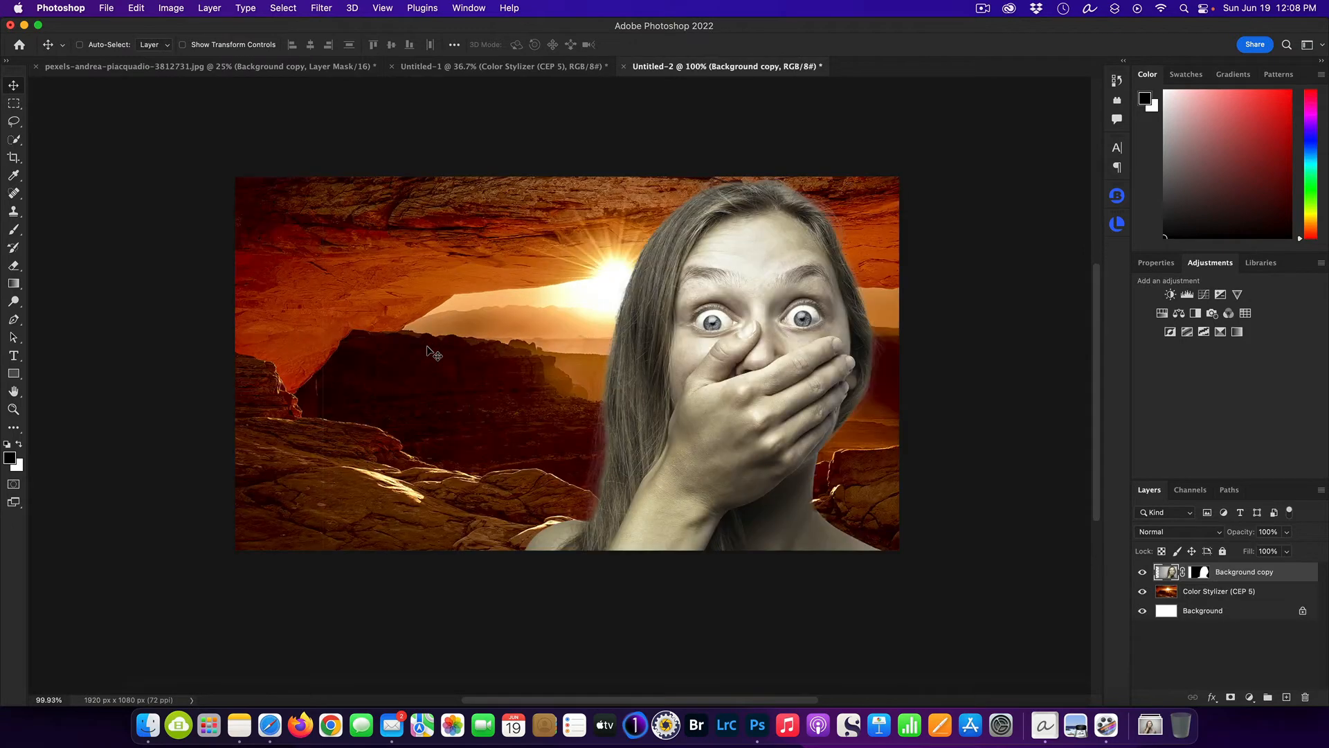
pyautogui.scroll(-1, 427, 347)
# Add the three-line text "What's / Adobe / Hidiing??" over the canyon, starting near the image's upper-left corner.
pyautogui.click(12, 357)
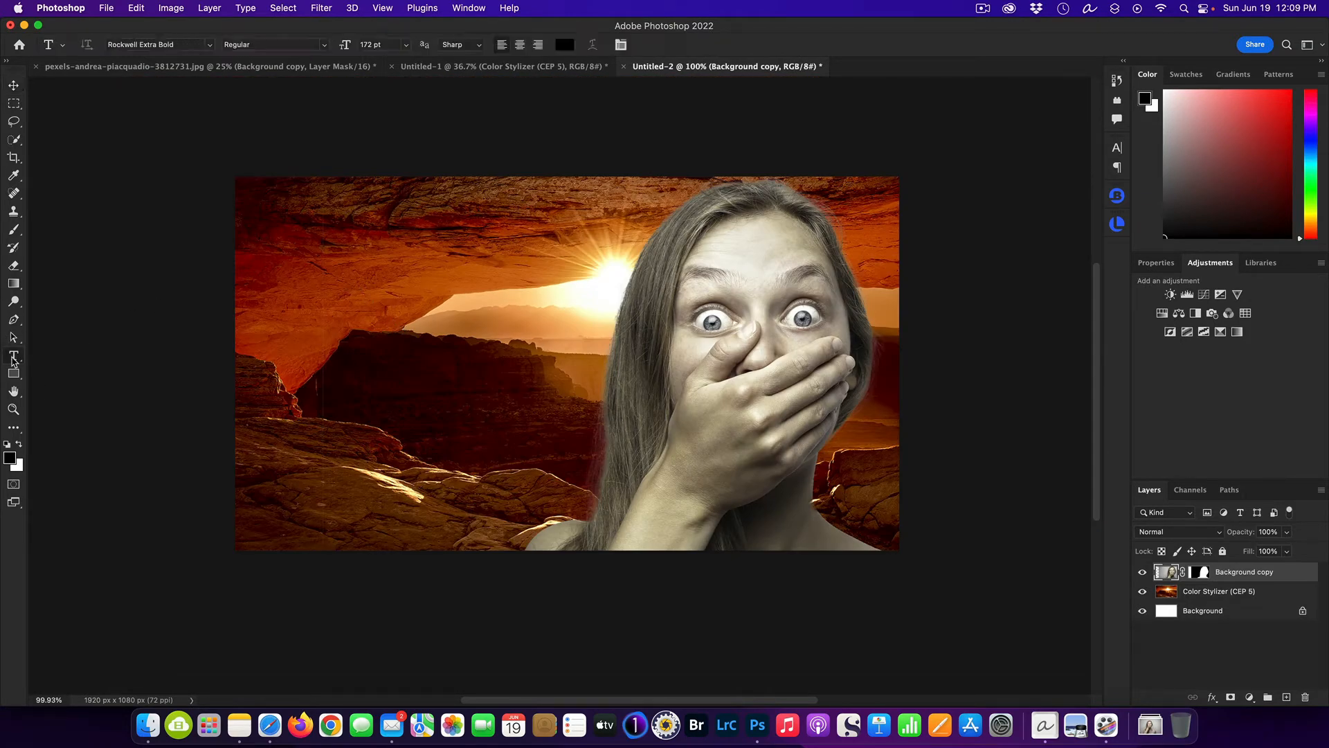
pyautogui.click(263, 234)
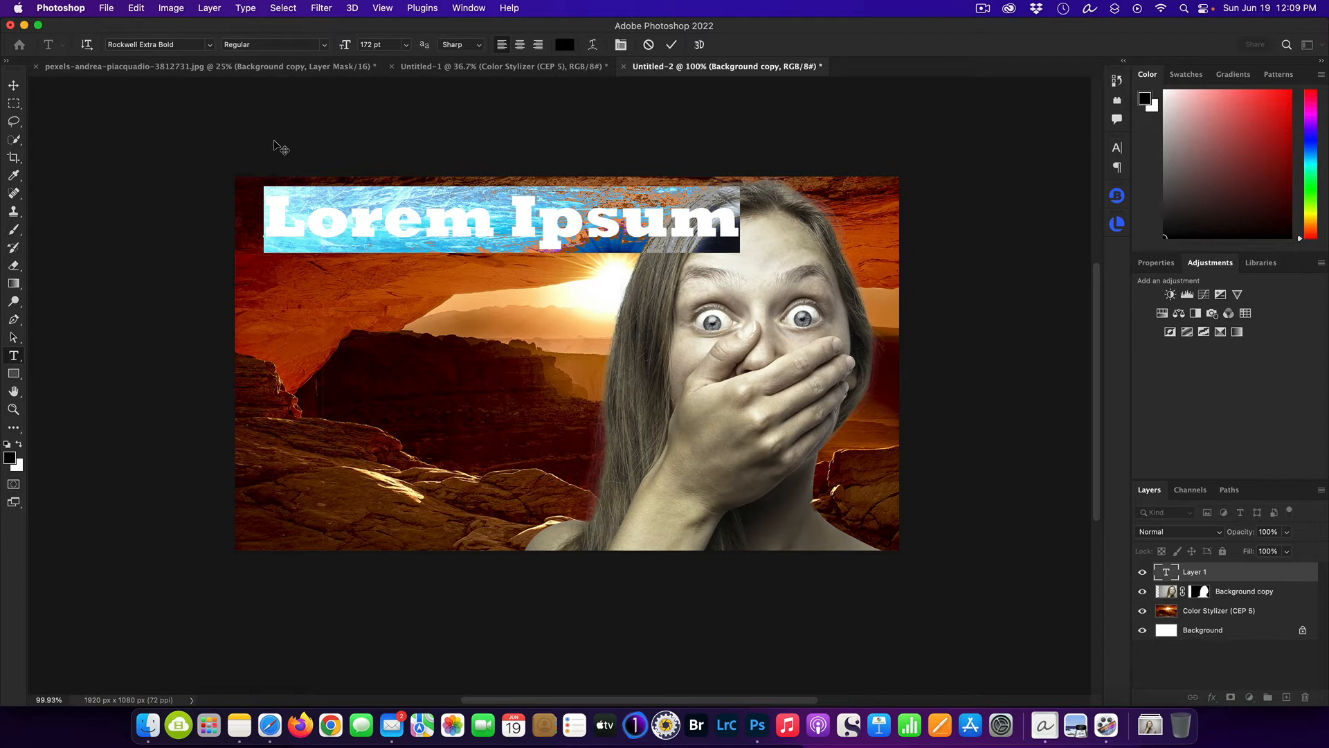
pyautogui.write('W')
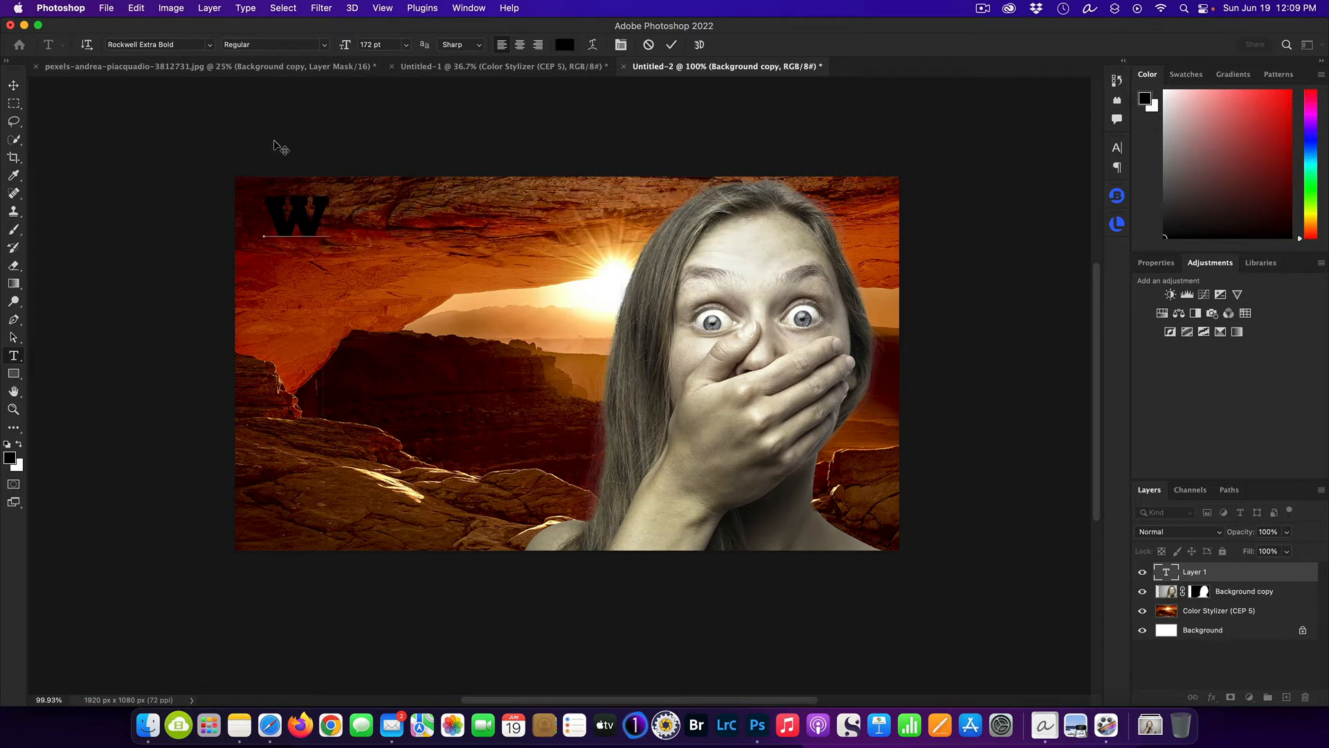
pyautogui.write('hat')
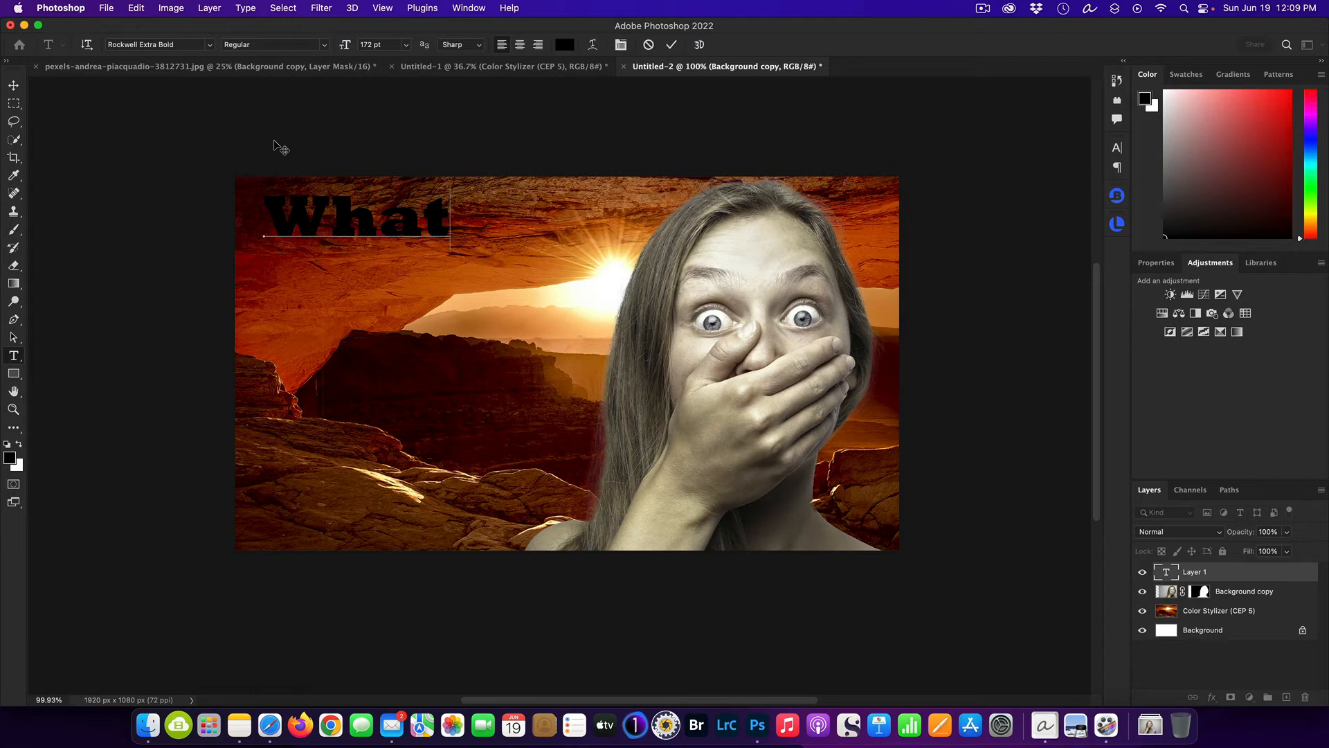
pyautogui.write("'s")
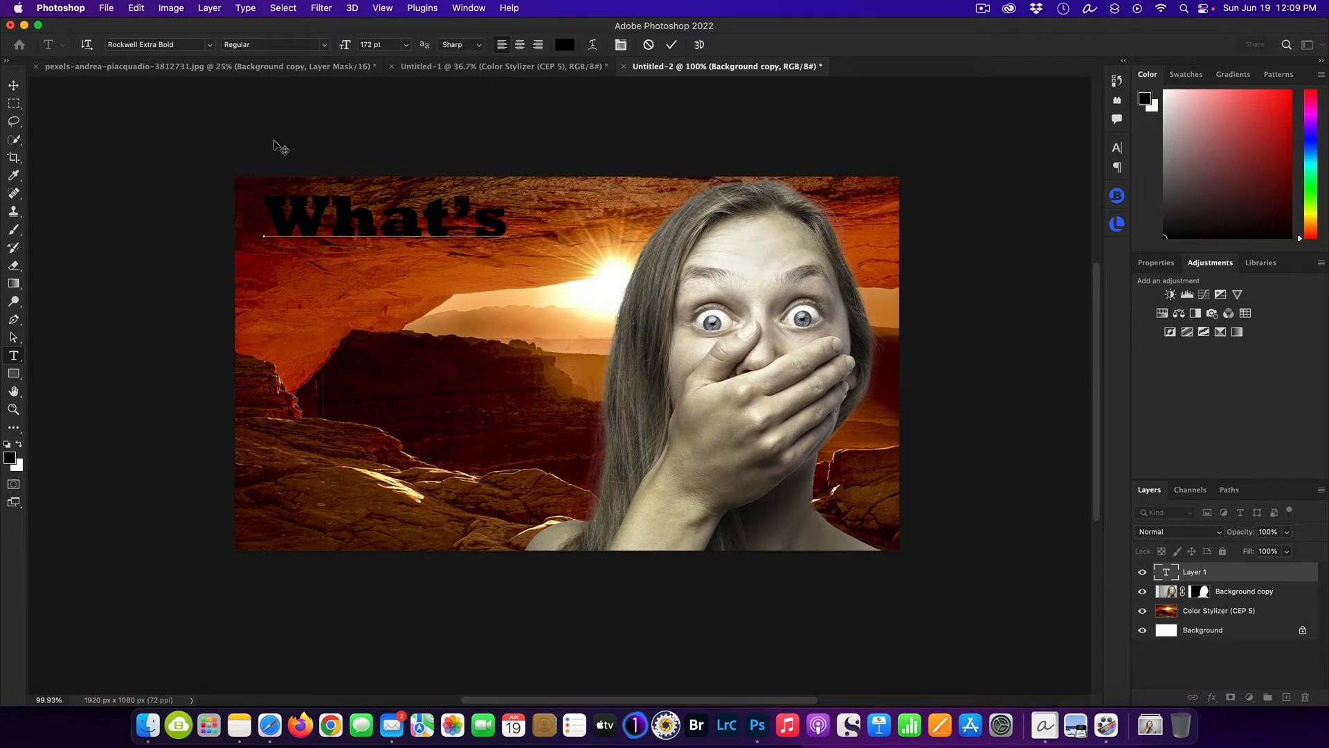
pyautogui.press('Return')
pyautogui.write('Ad')
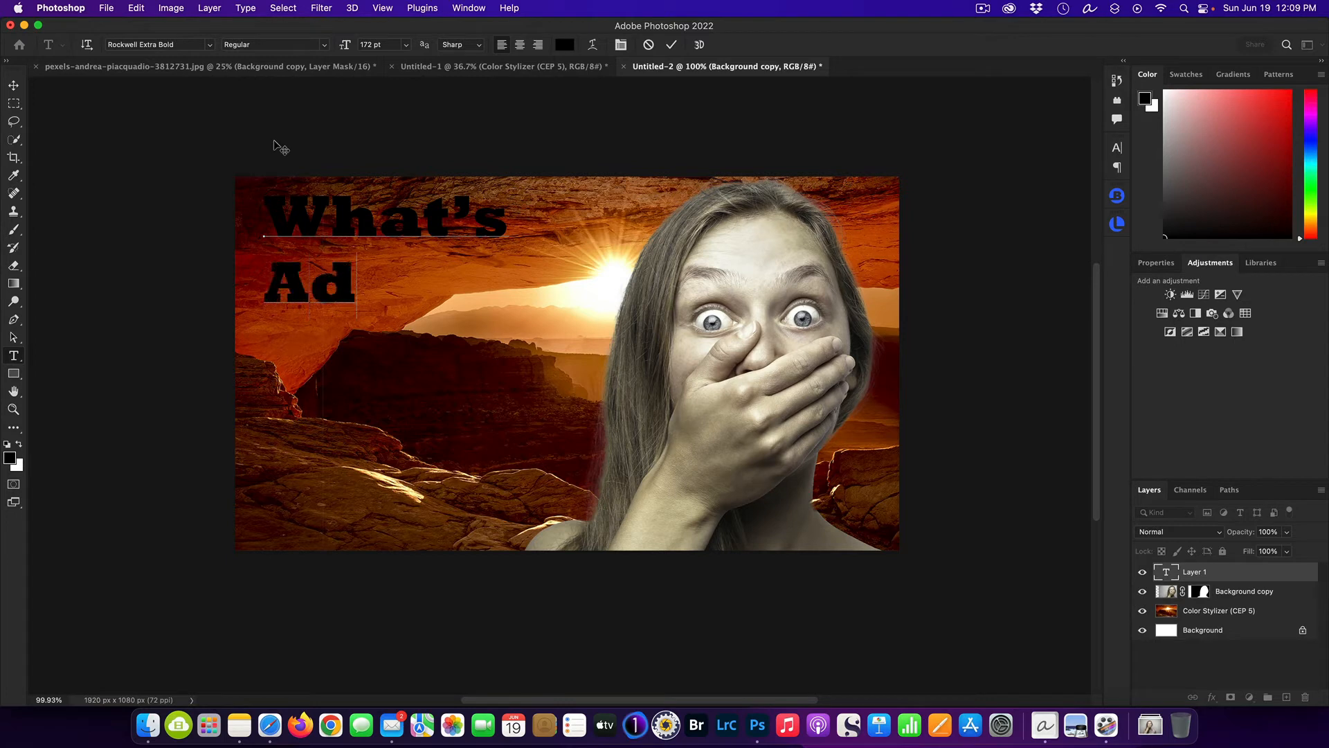
pyautogui.write('obe')
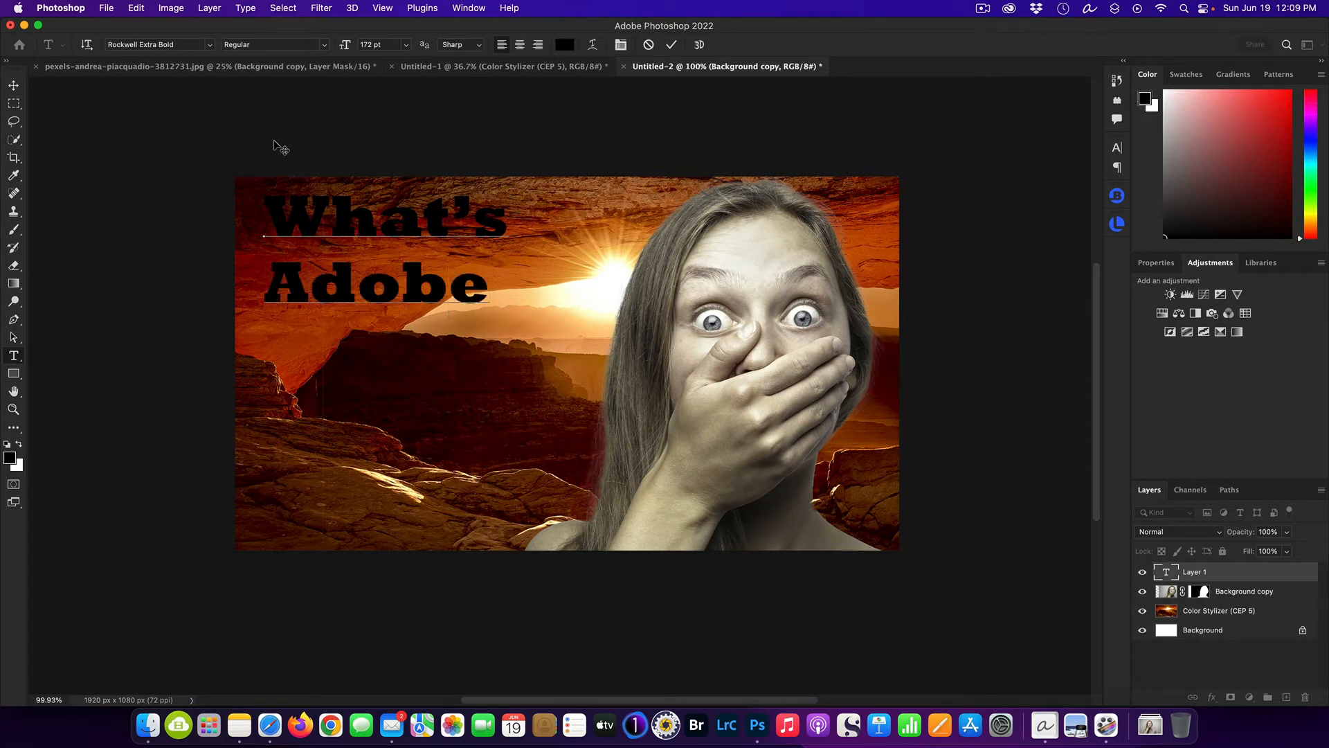
pyautogui.press('Return')
pyautogui.write('Hi')
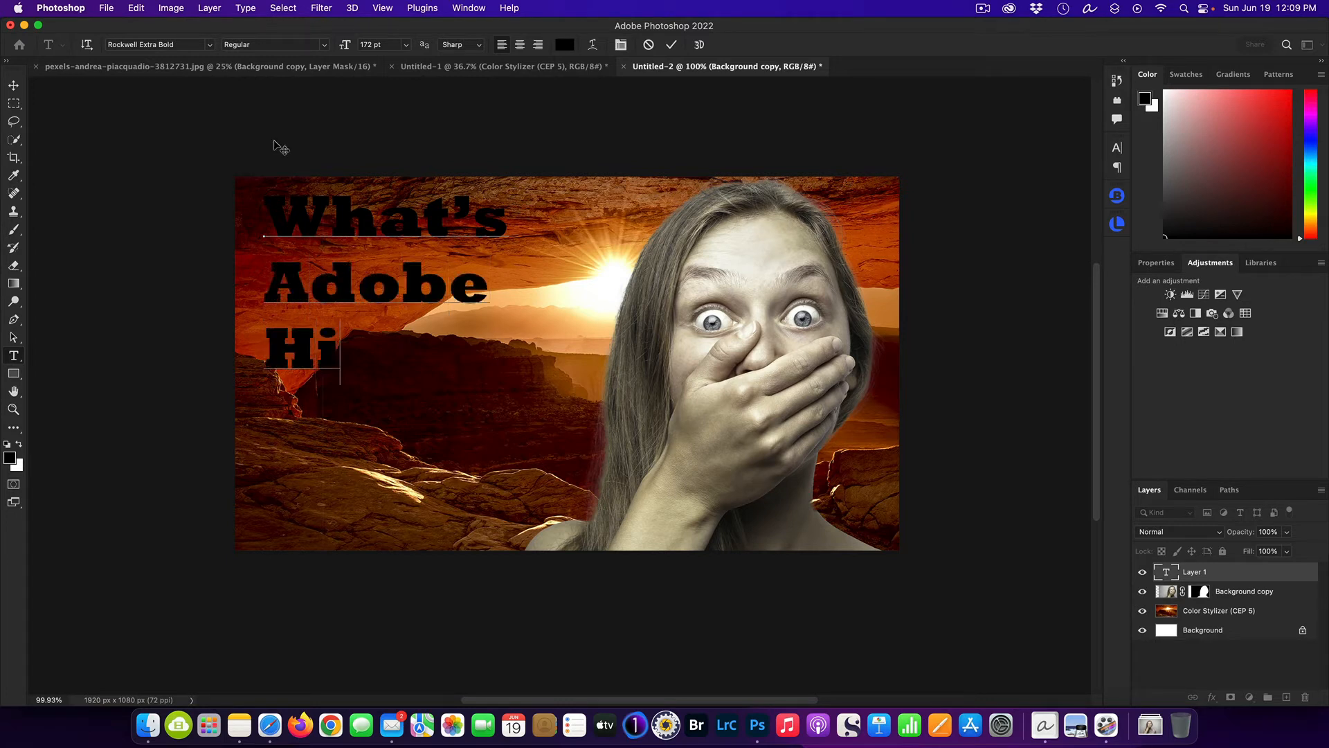
pyautogui.write('diing')
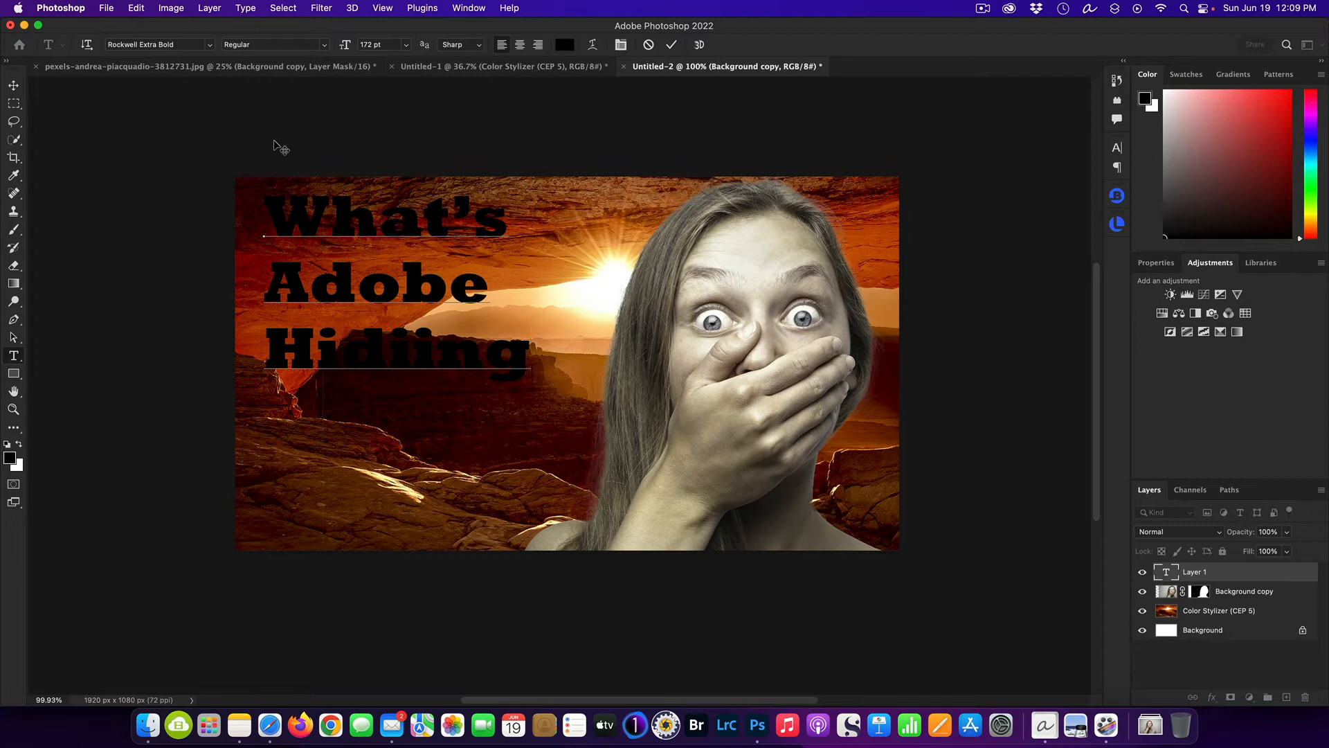
pyautogui.write('??')
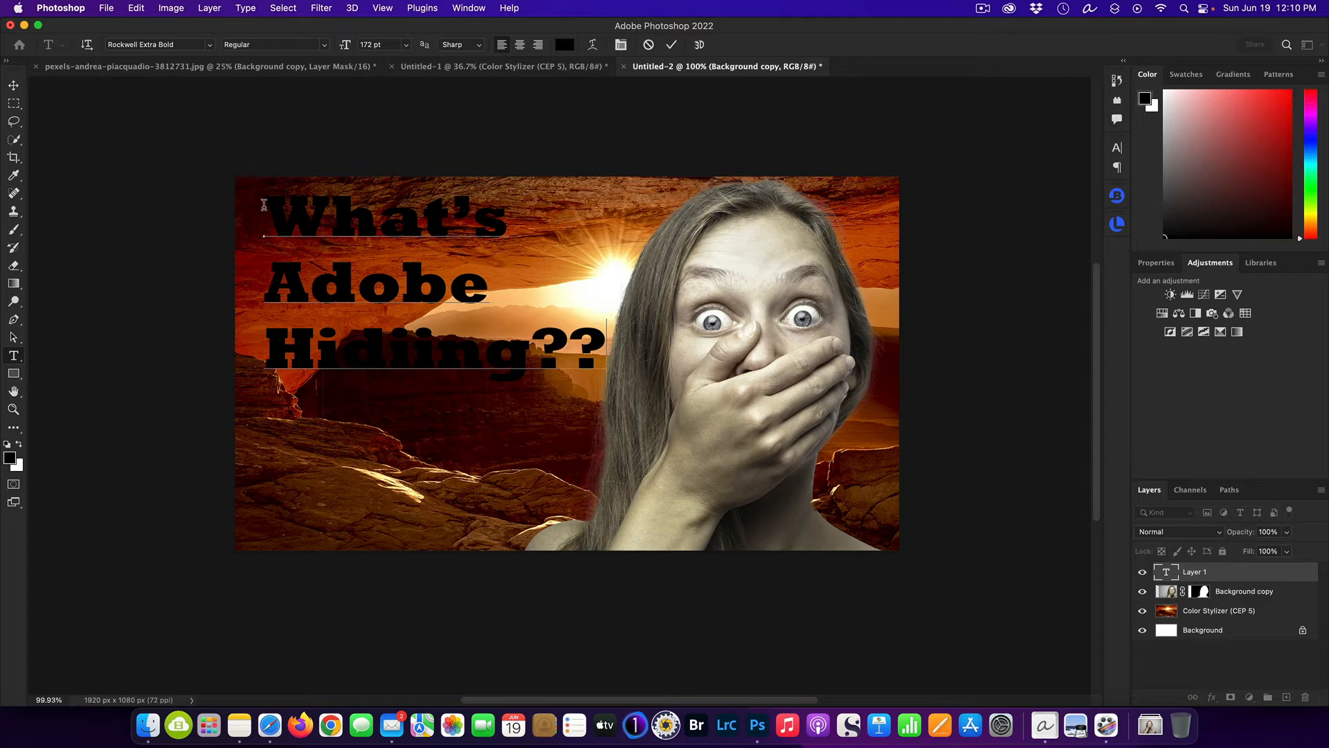
# Recolor the whole three-line headline to the off-white faf6f6.
pyautogui.moveTo(267, 198); pyautogui.dragTo(639, 336)
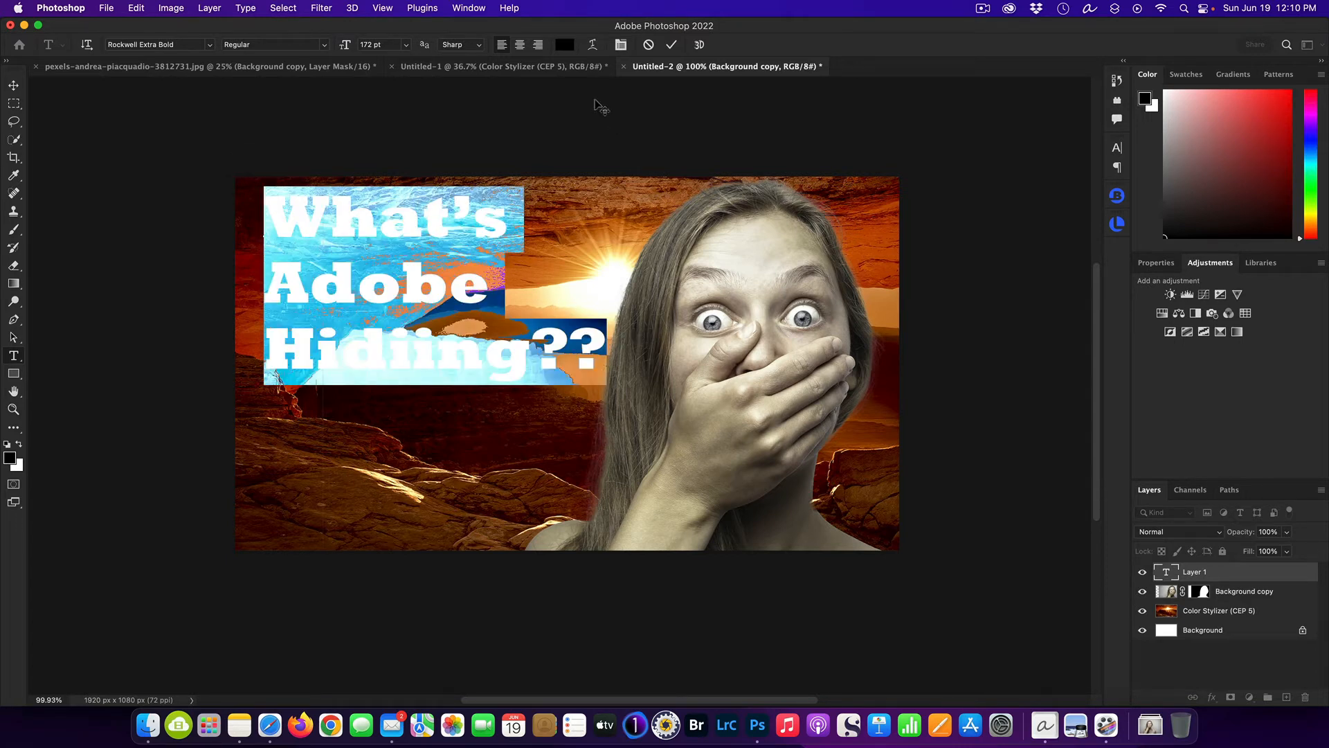
pyautogui.click(570, 45)
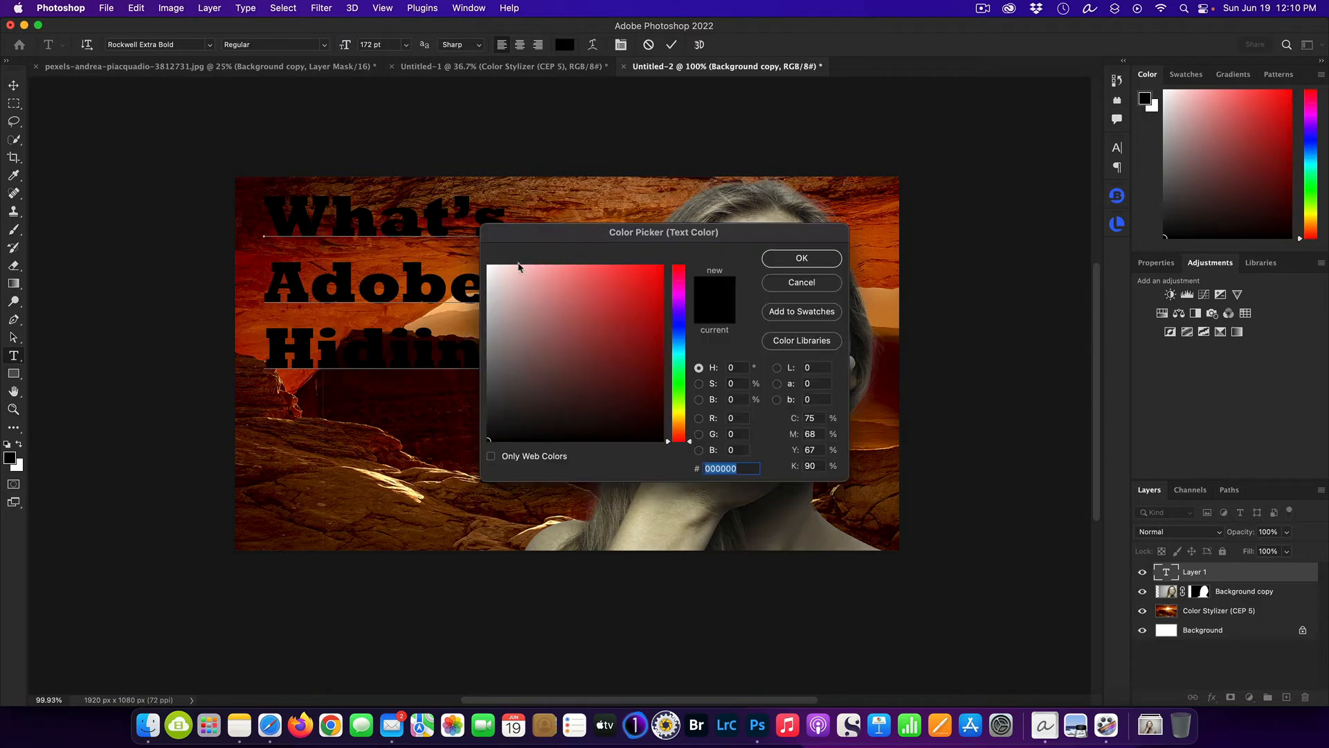
pyautogui.click(489, 269)
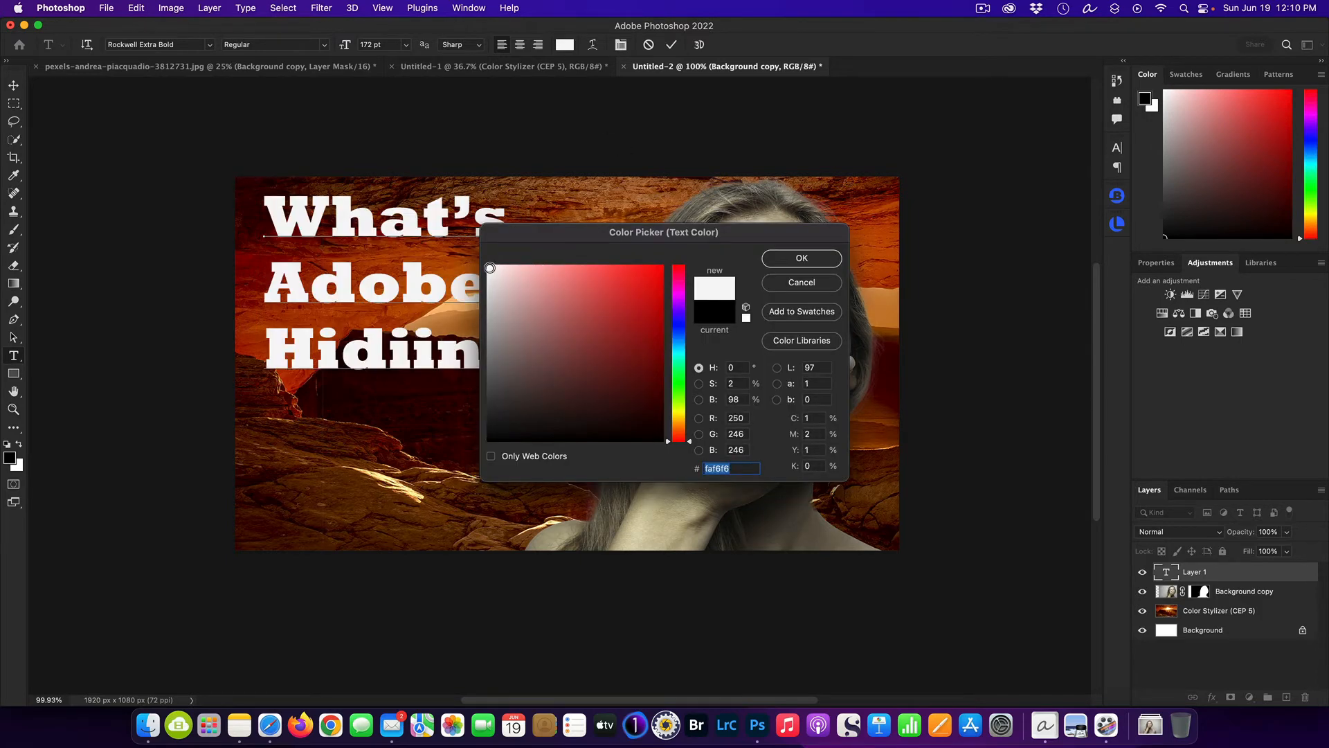
pyautogui.moveTo(663, 240); pyautogui.dragTo(861, 184)
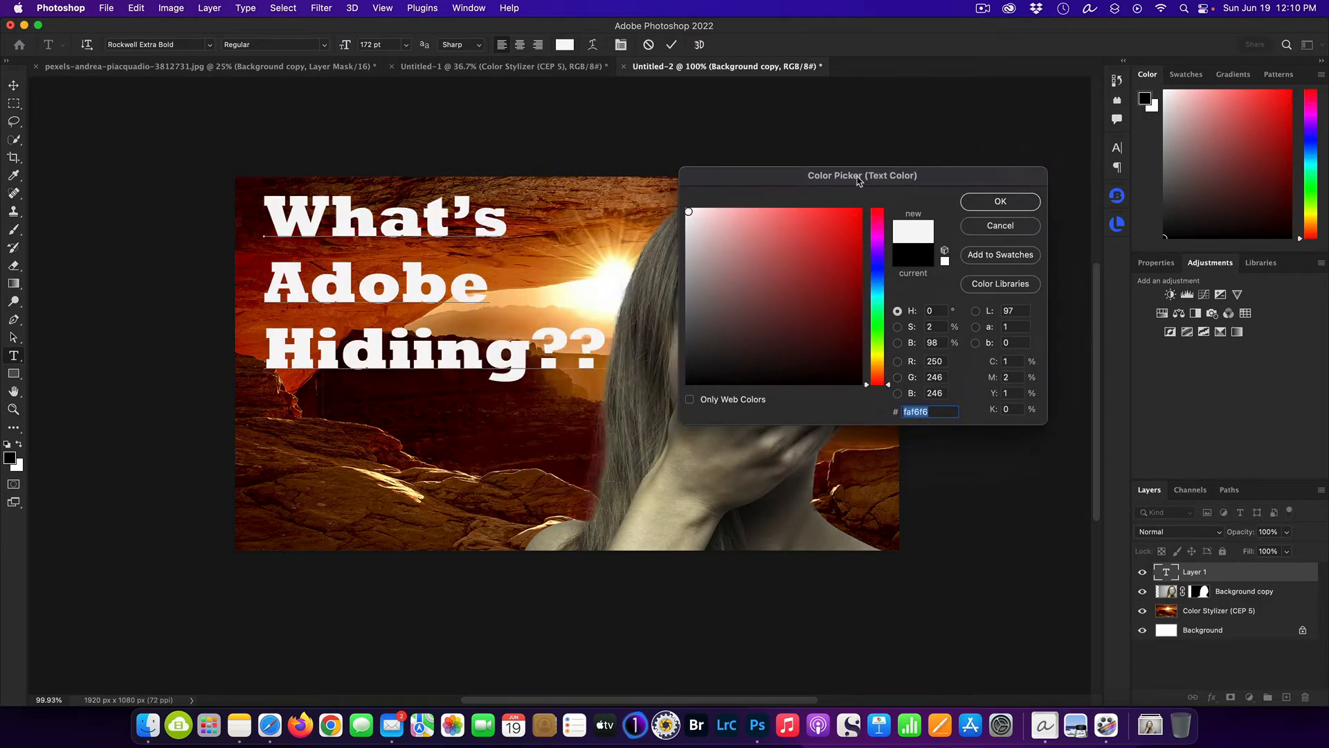
pyautogui.click(977, 203)
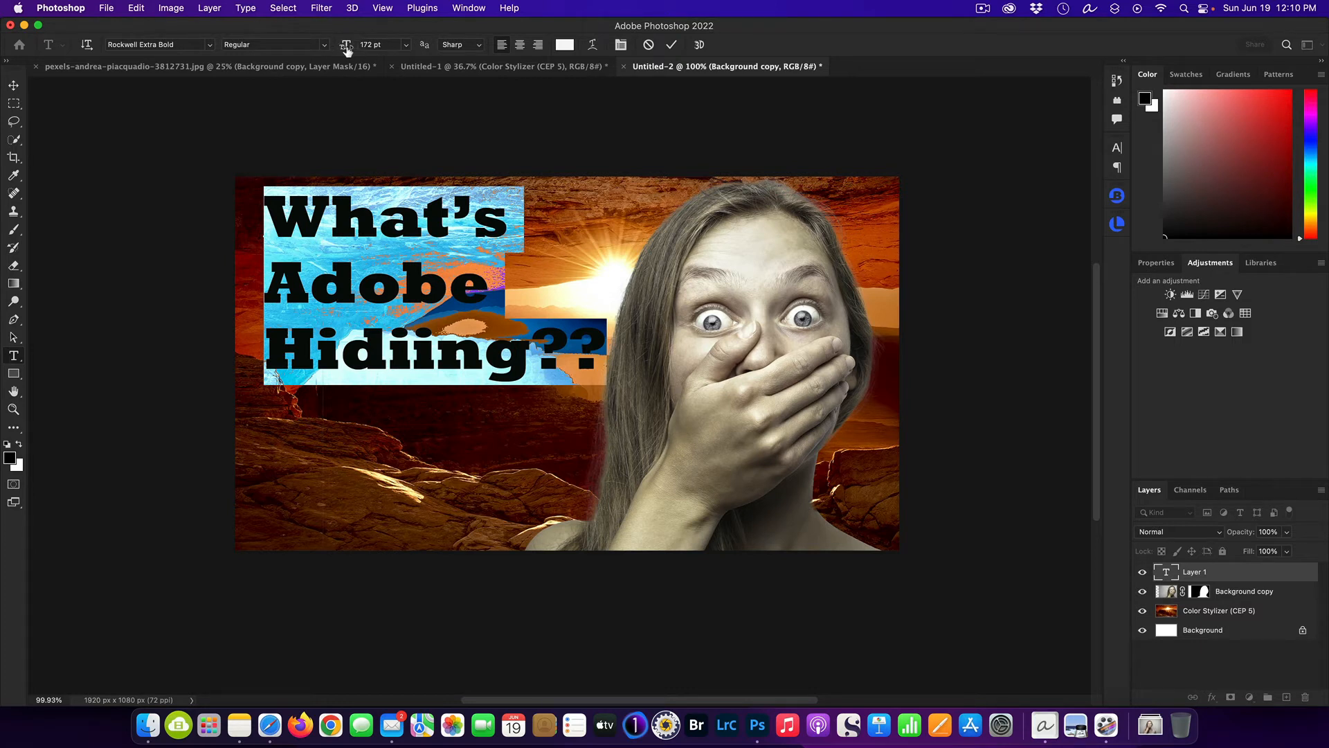
# Enlarge the headline's font size to 317 pt.
pyautogui.moveTo(344, 47); pyautogui.dragTo(413, 62)
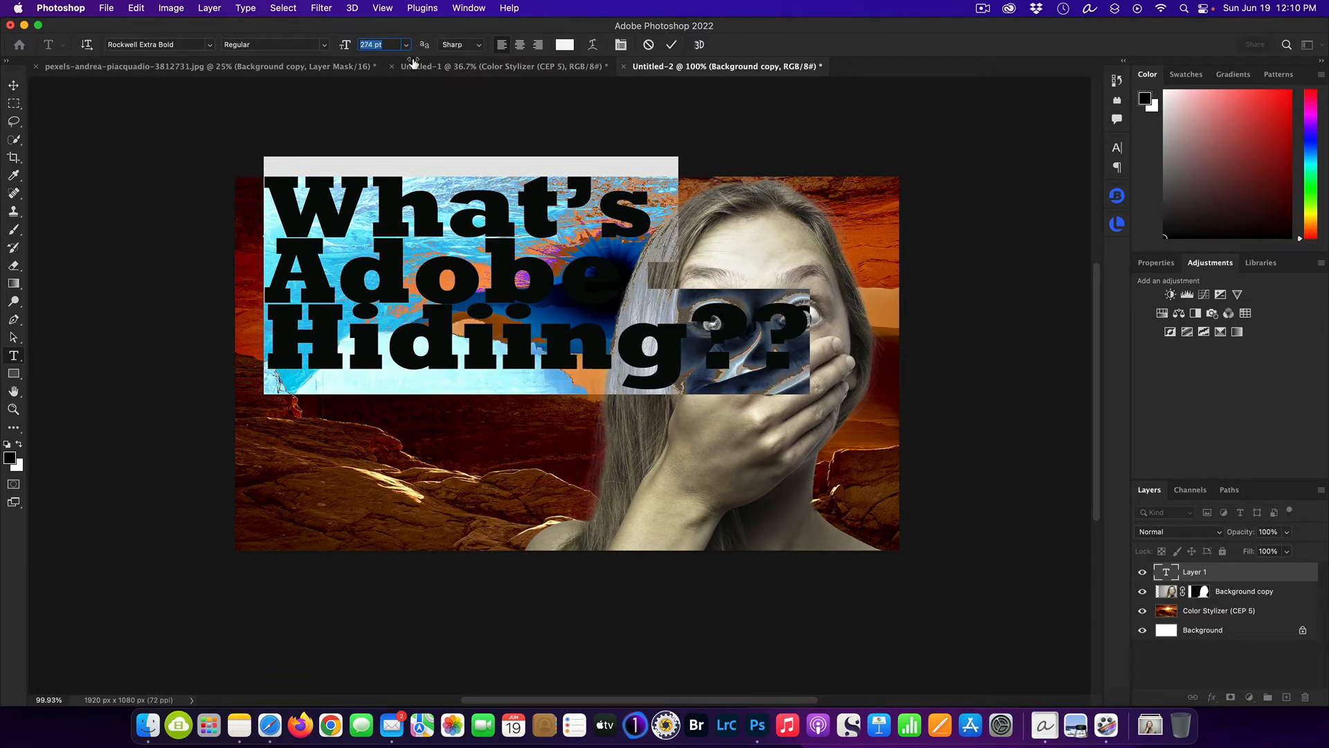
pyautogui.moveTo(413, 62); pyautogui.dragTo(414, 63)
pyautogui.moveTo(340, 48); pyautogui.dragTo(371, 53)
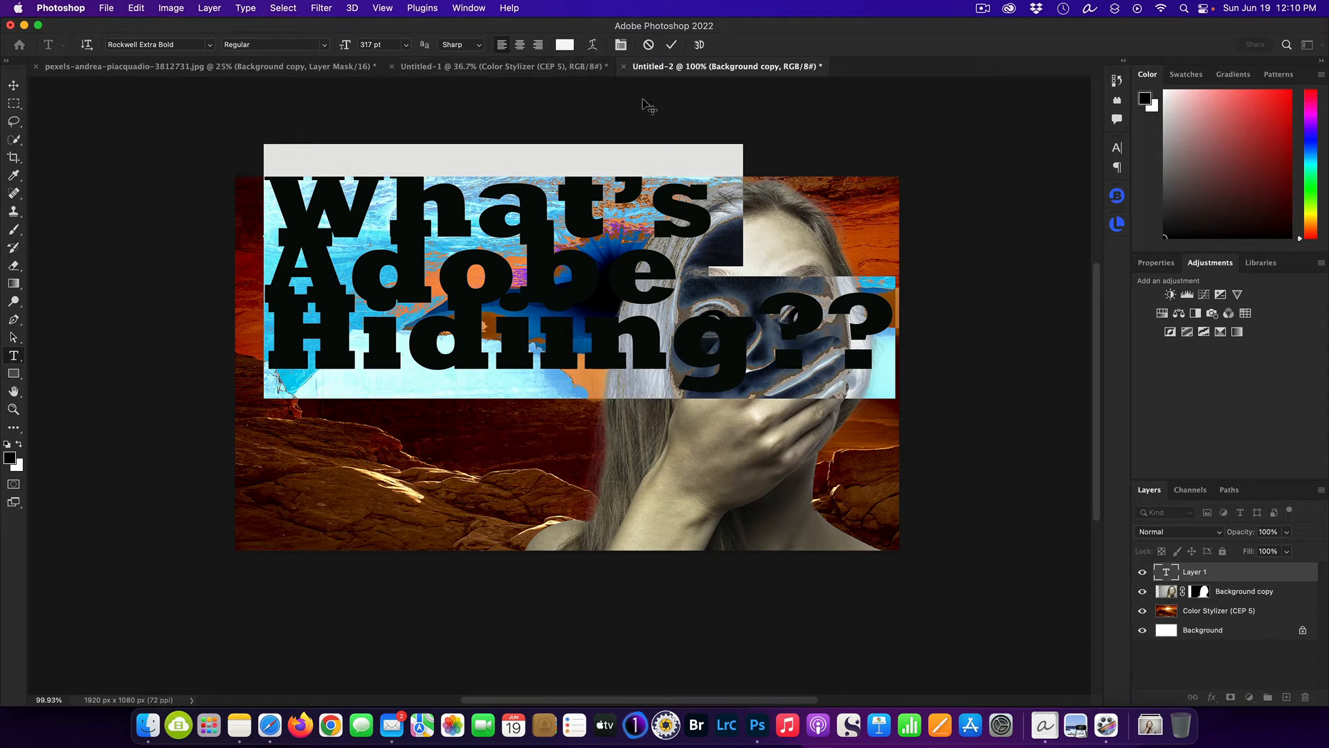
# Increase the headline's leading to 359 pt so the three lines no longer overlap.
pyautogui.click(1116, 149)
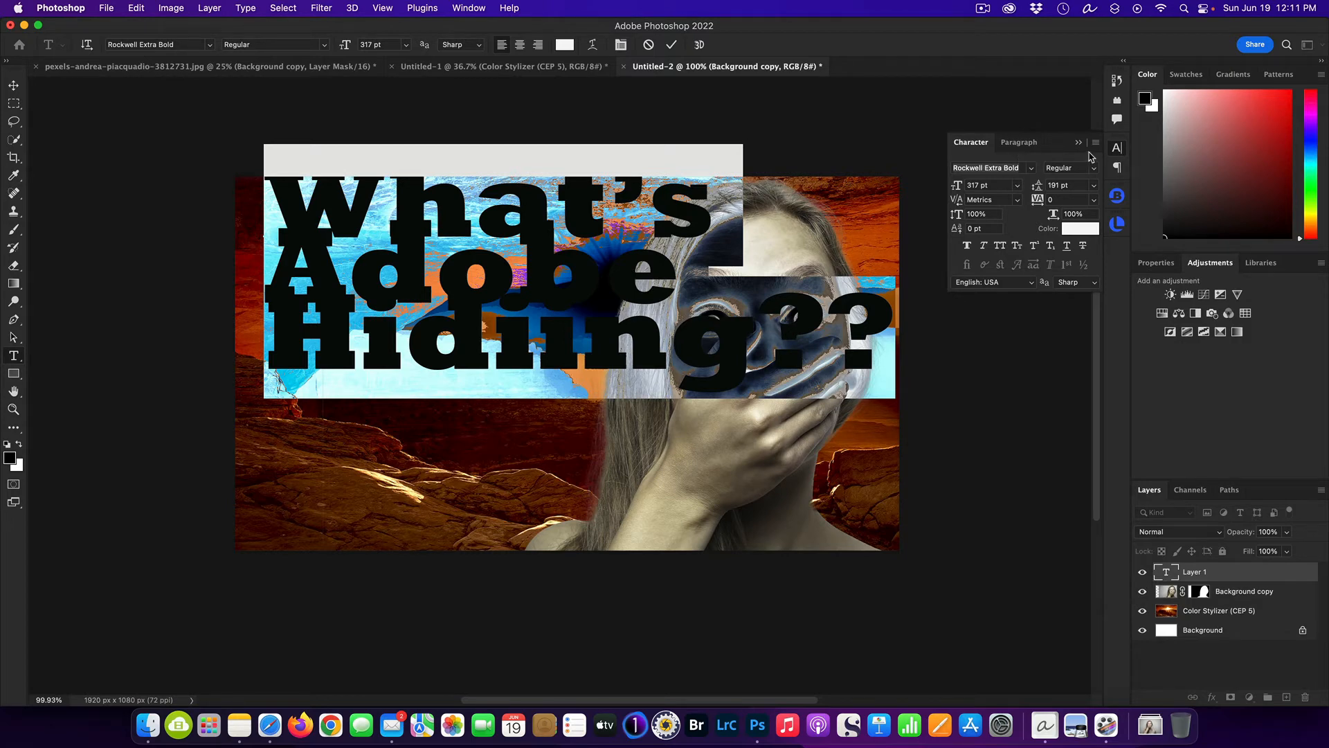
pyautogui.click(1121, 150)
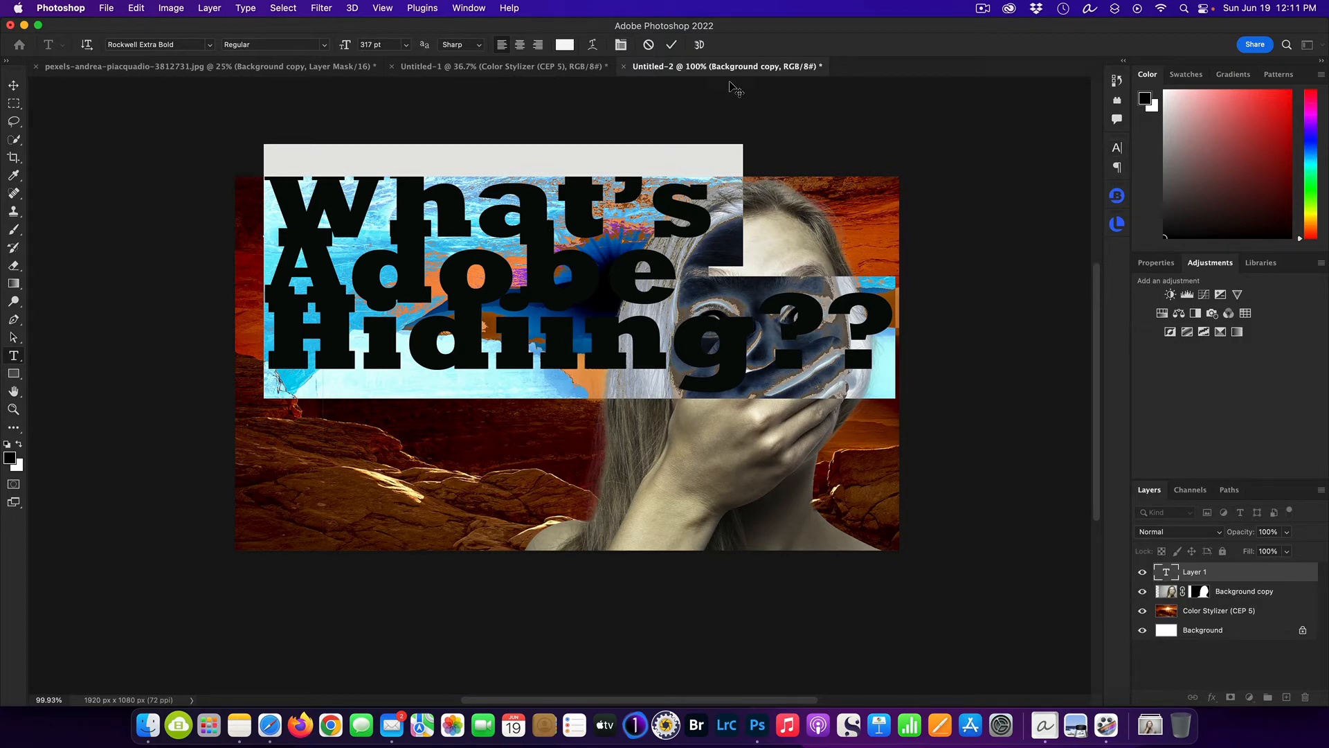
pyautogui.click(469, 9)
pyautogui.moveTo(471, 37)
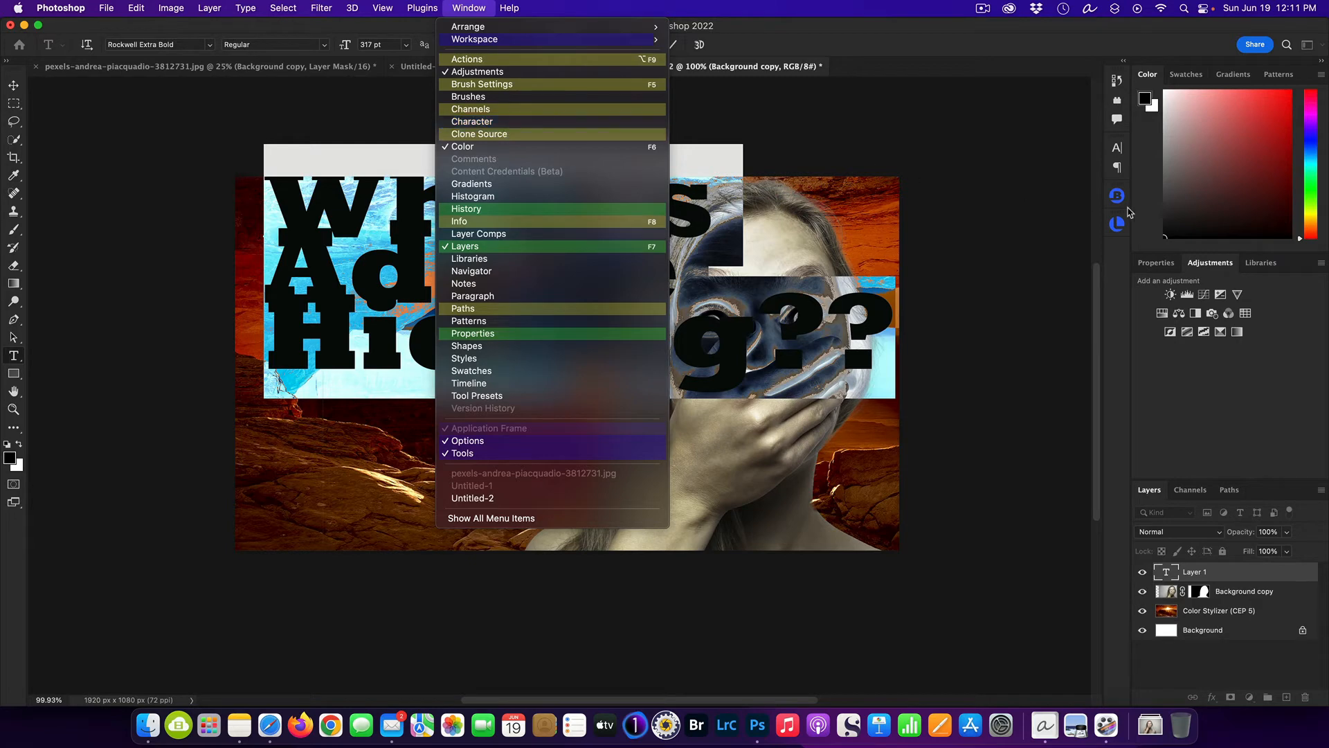
pyautogui.click(1113, 153)
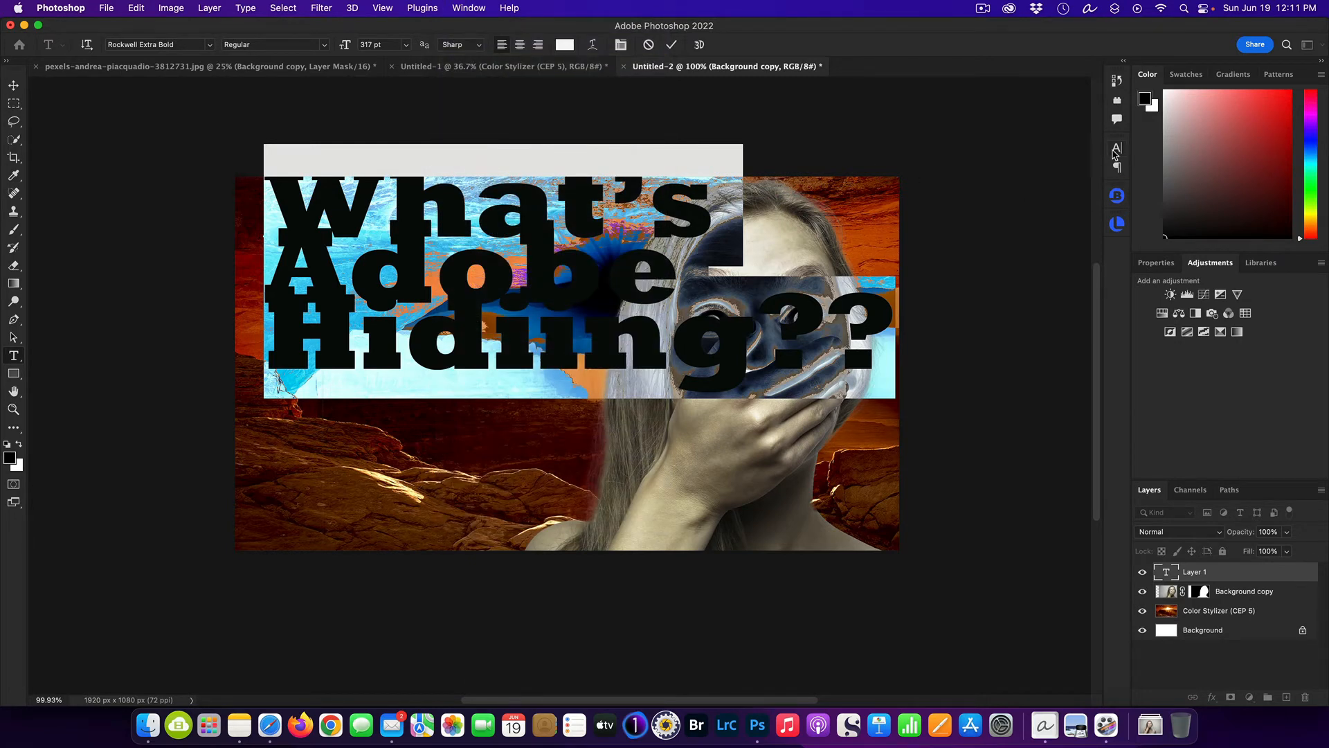
pyautogui.click(1114, 150)
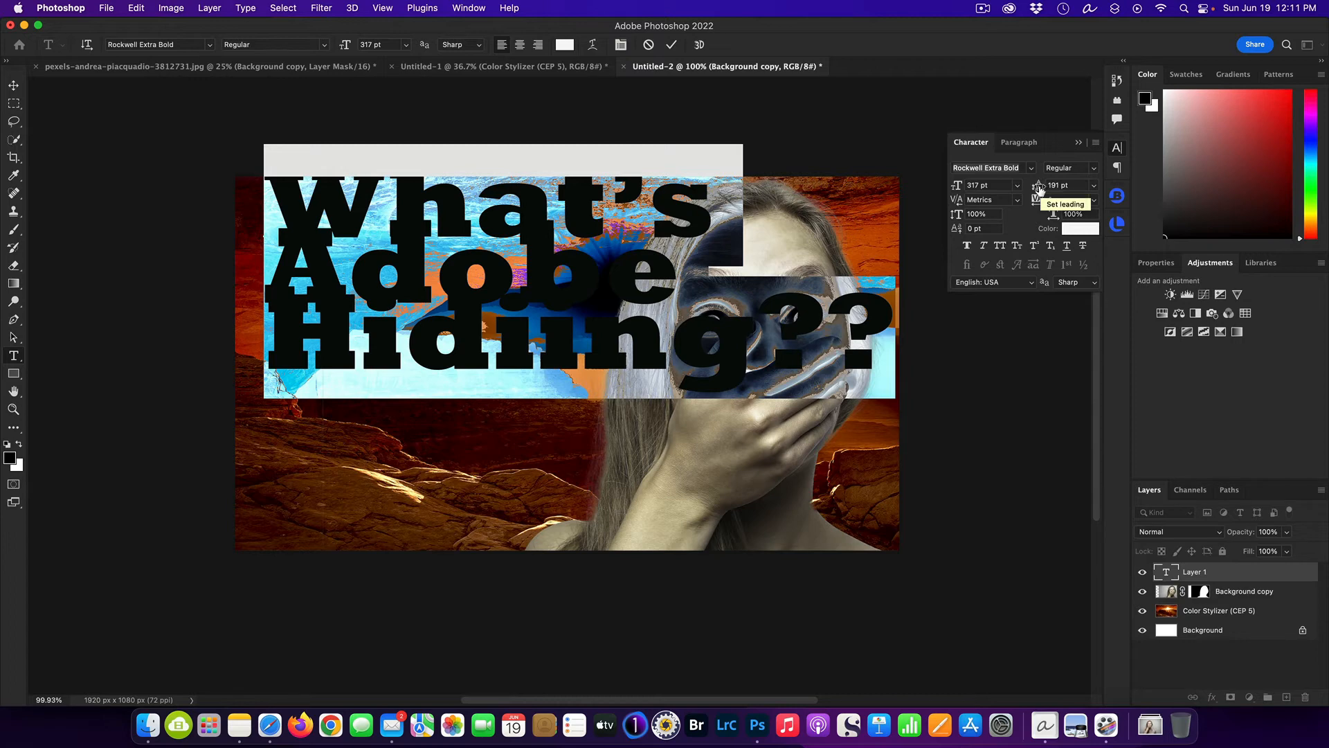
pyautogui.moveTo(1036, 188); pyautogui.dragTo(1107, 194)
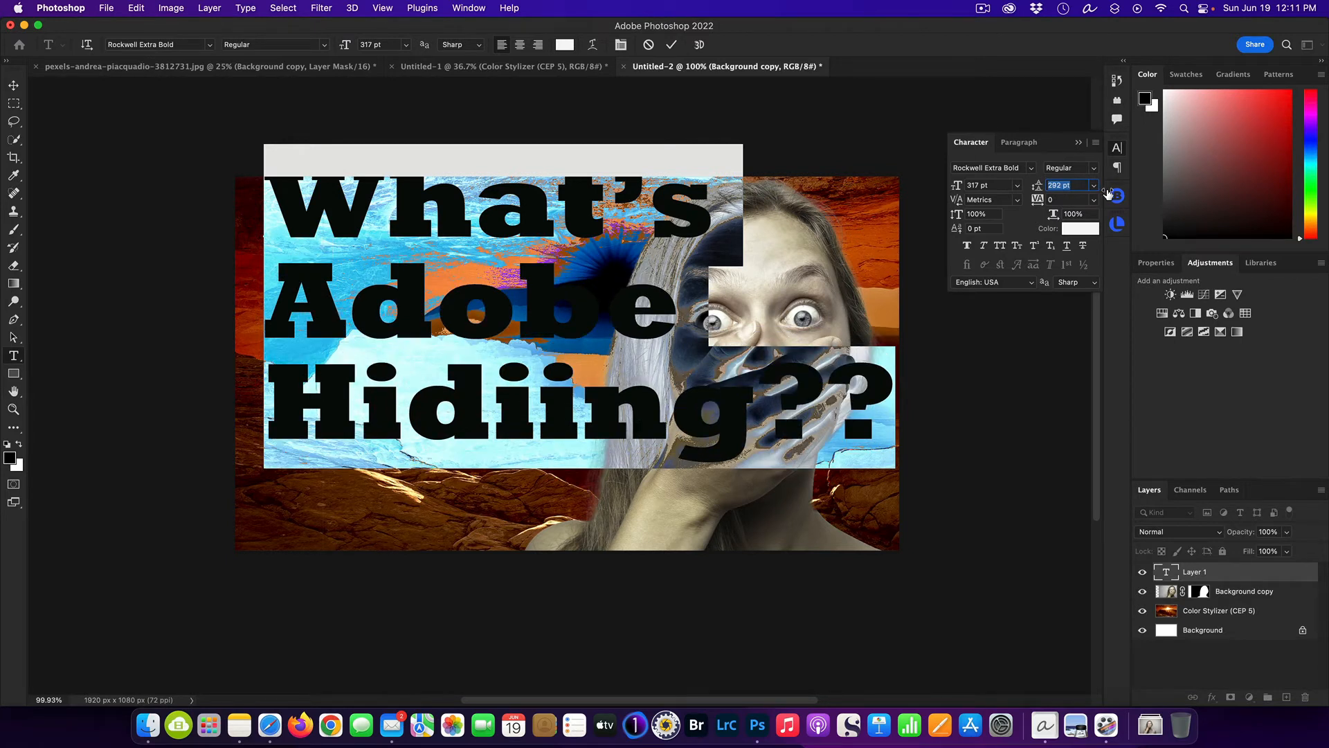
pyautogui.moveTo(1108, 193); pyautogui.dragTo(1154, 203)
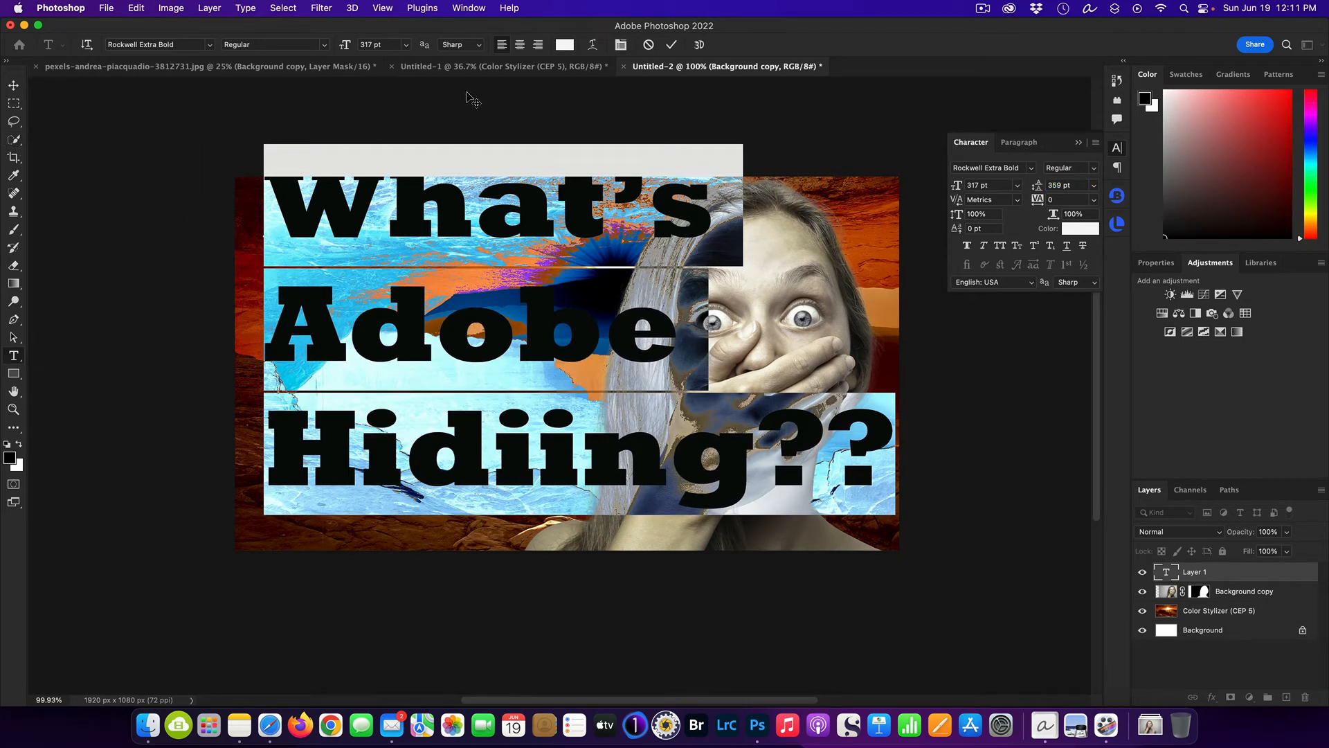
pyautogui.click(1078, 142)
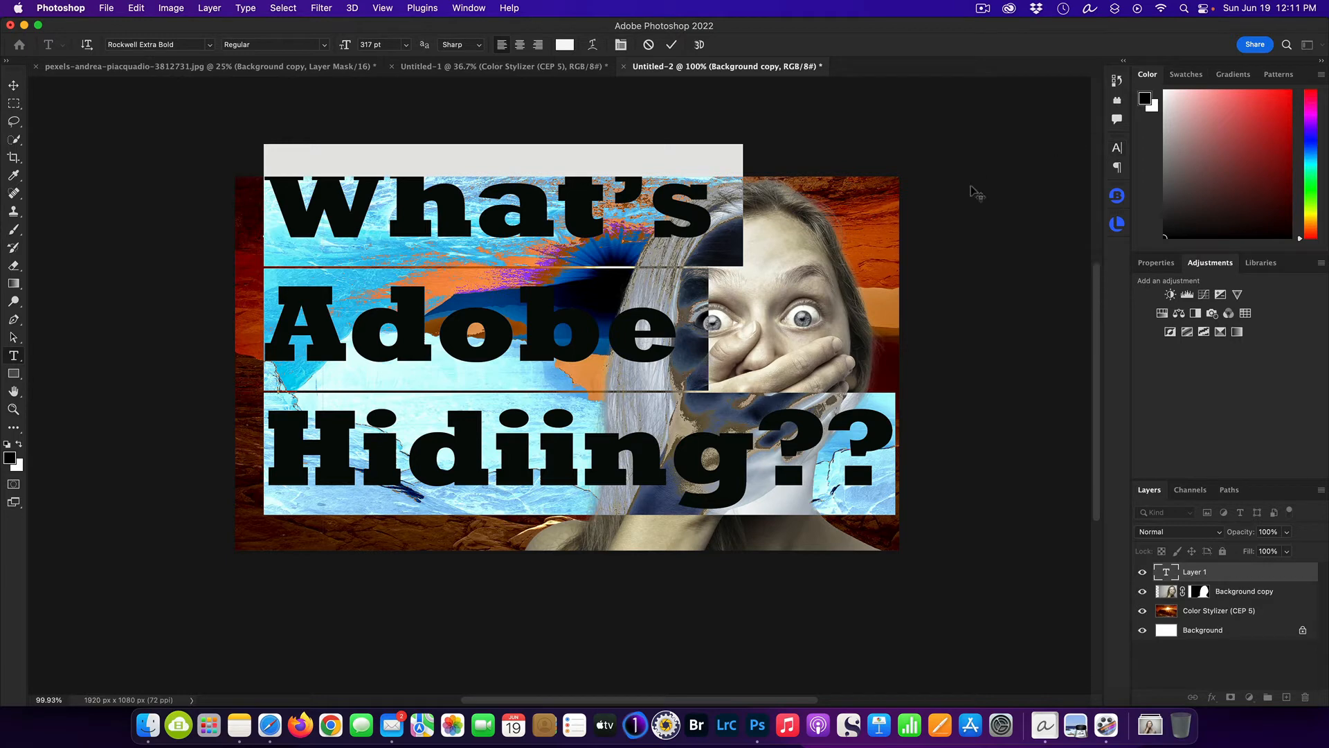
# Commit the headline text and move it down and slightly left so all three lines fit inside the canvas.
pyautogui.click(1224, 592)
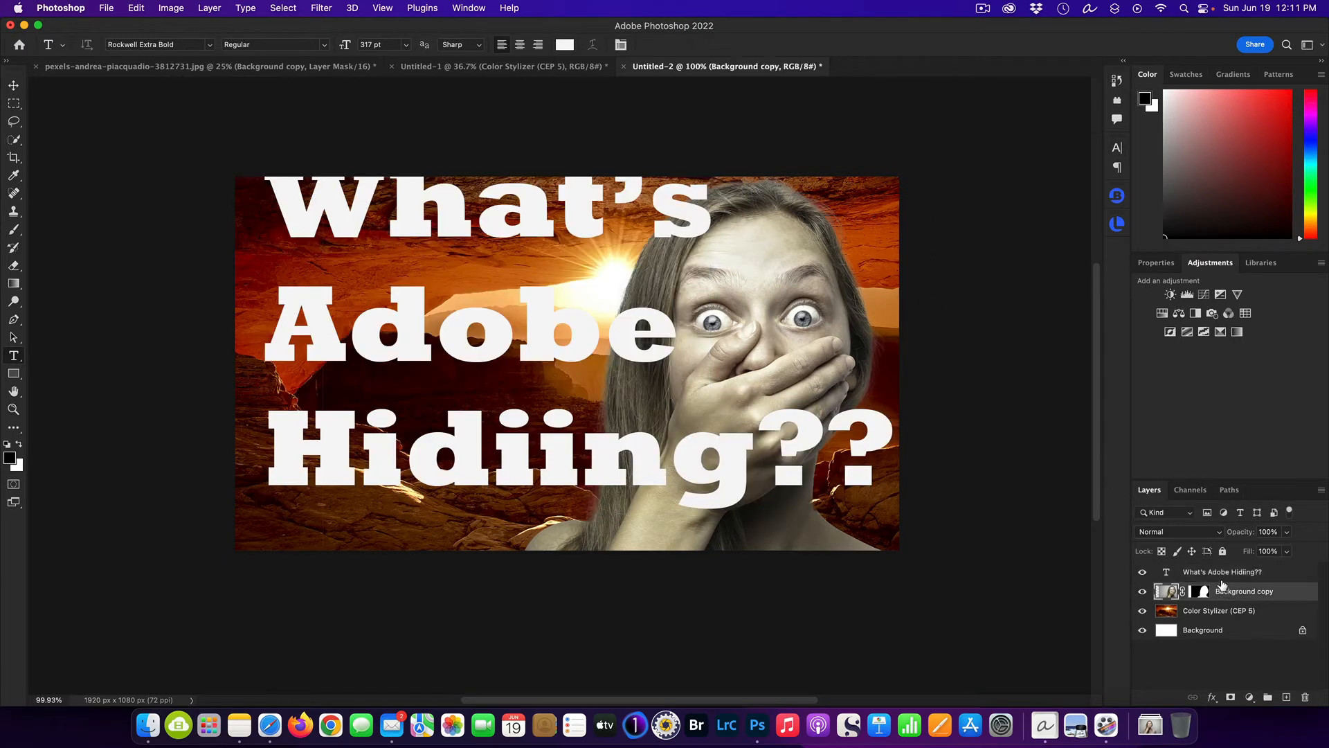
pyautogui.click(1218, 573)
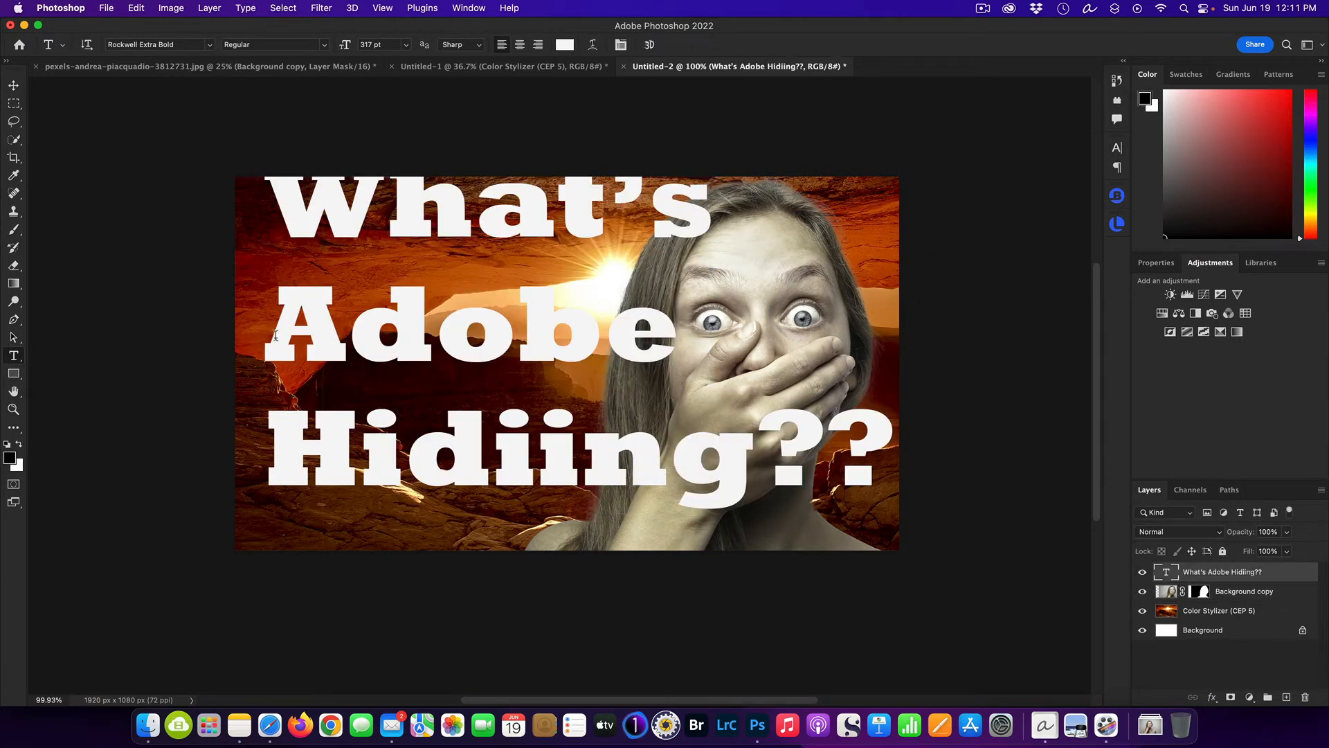
pyautogui.click(13, 85)
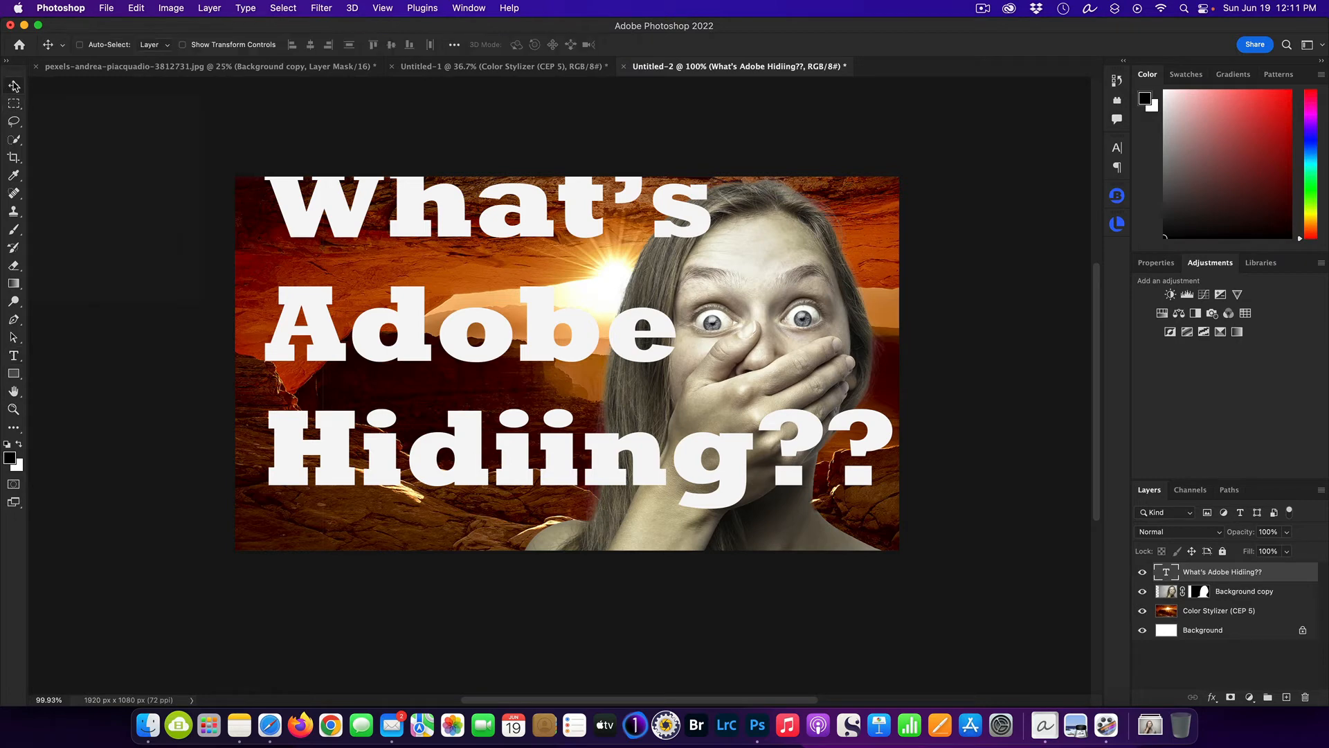
pyautogui.moveTo(403, 220); pyautogui.dragTo(395, 248)
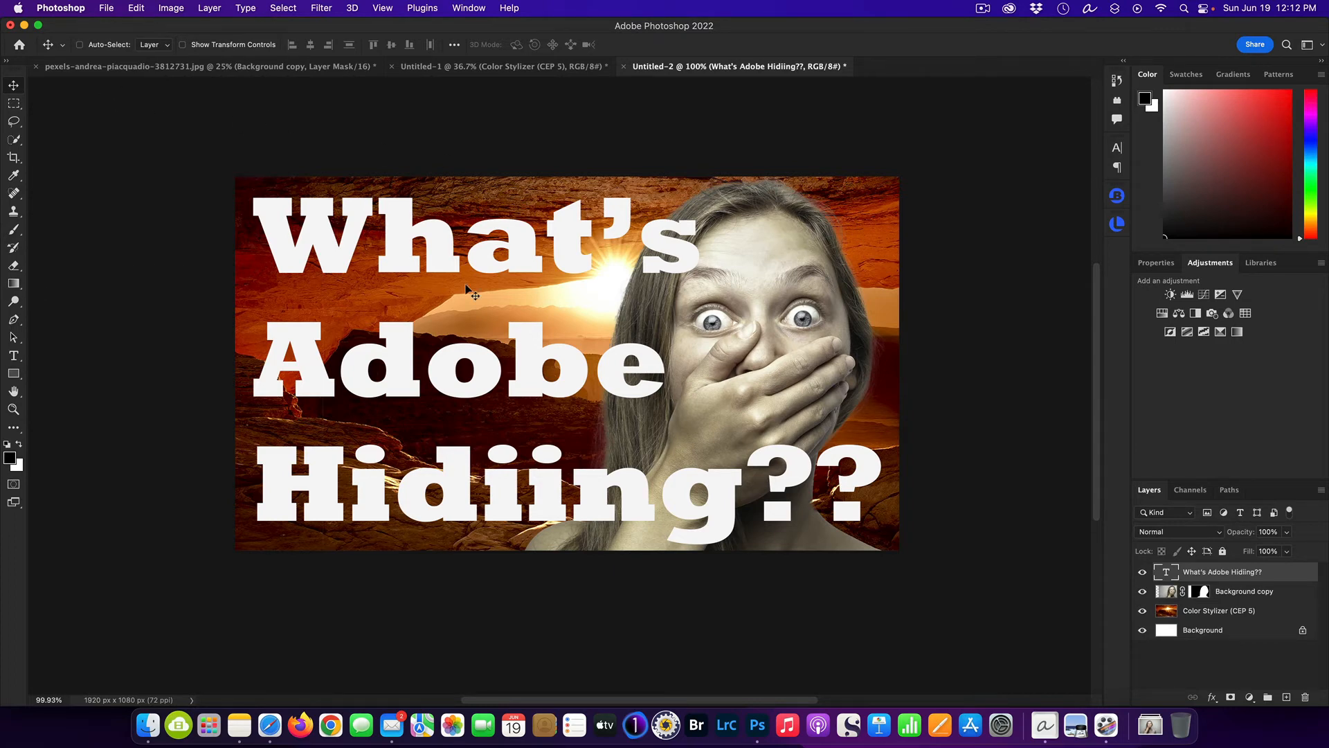
# Recolor only the word "Adobe" in the headline to red f80d0d and commit the text edit.
pyautogui.press('super+minus')
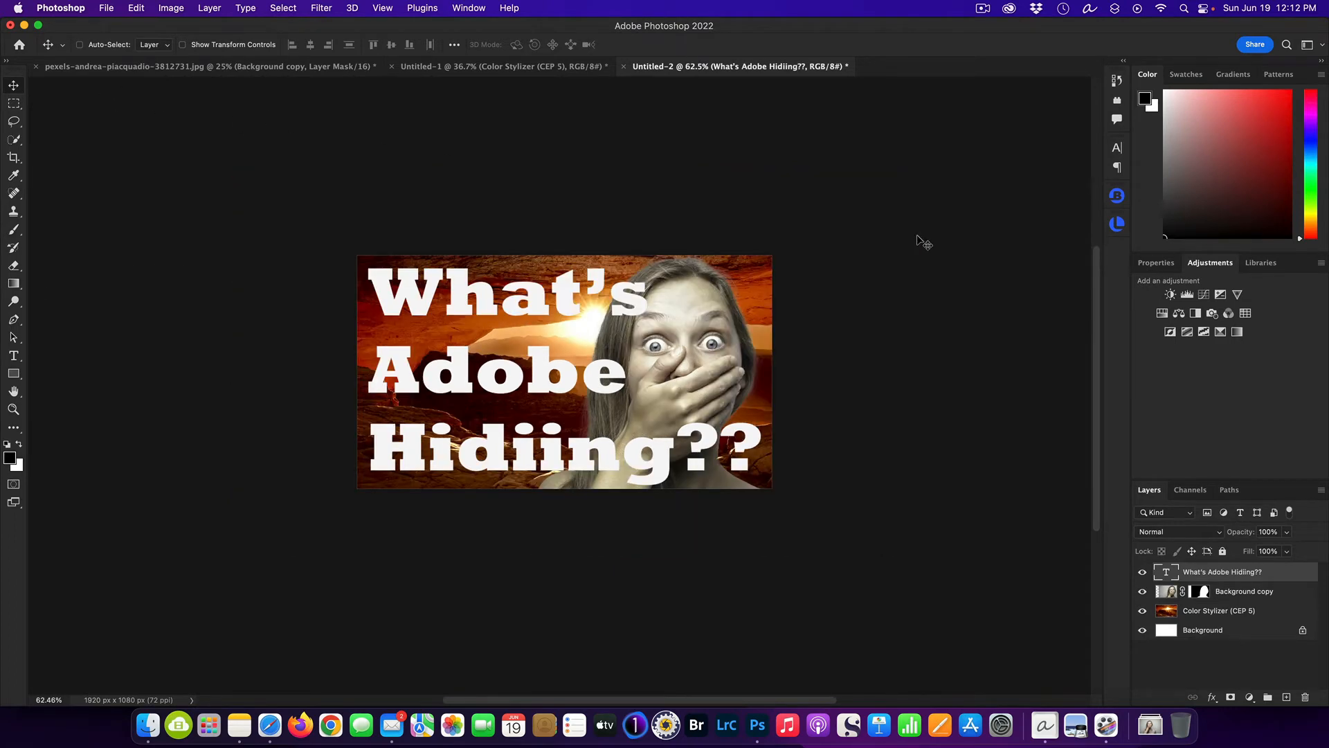
pyautogui.press('super+minus')
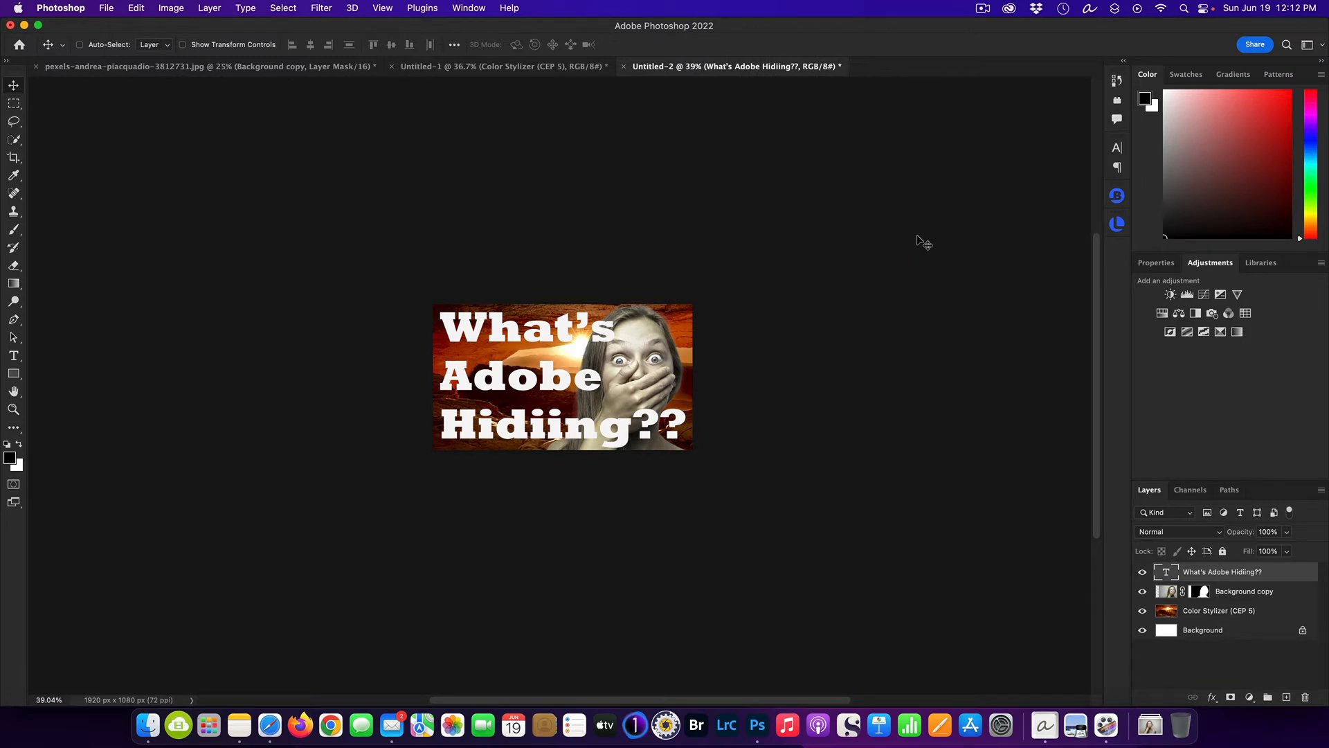
pyautogui.press('super+plus')
pyautogui.press('super+plus')
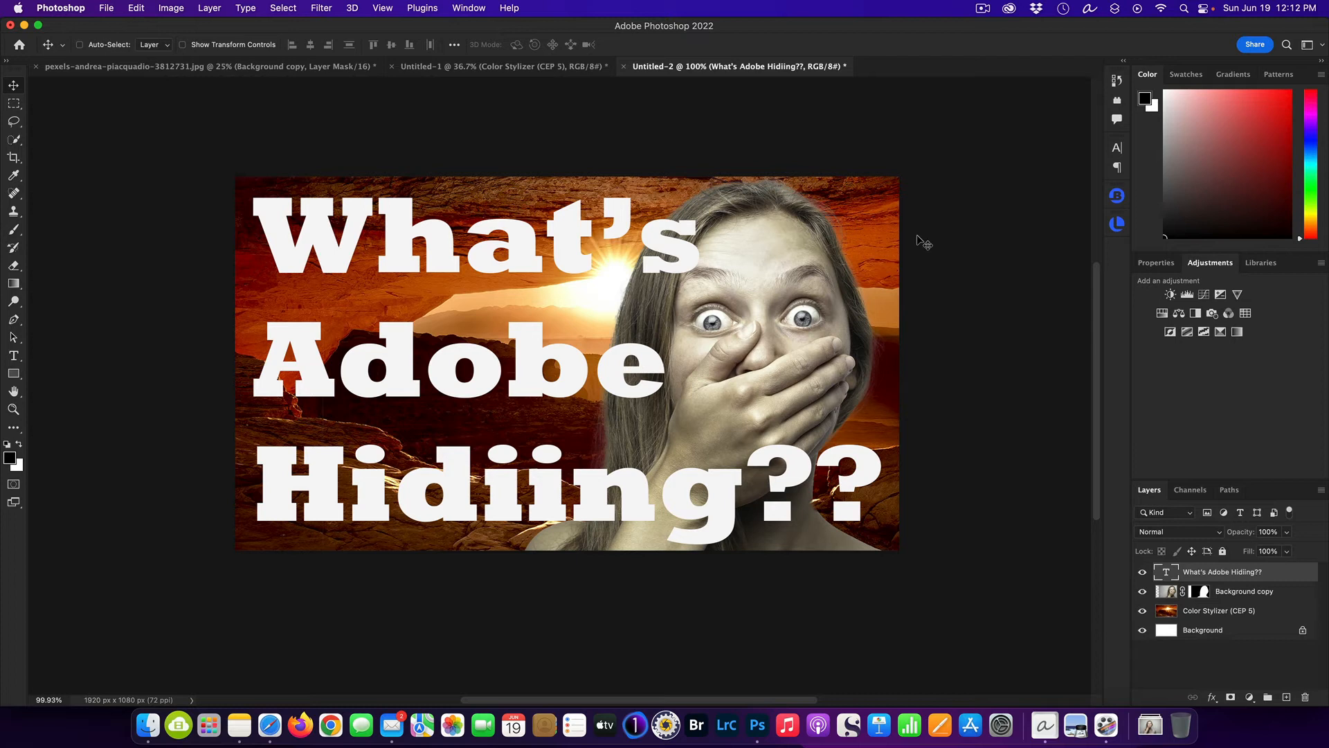
pyautogui.doubleClick(1168, 574)
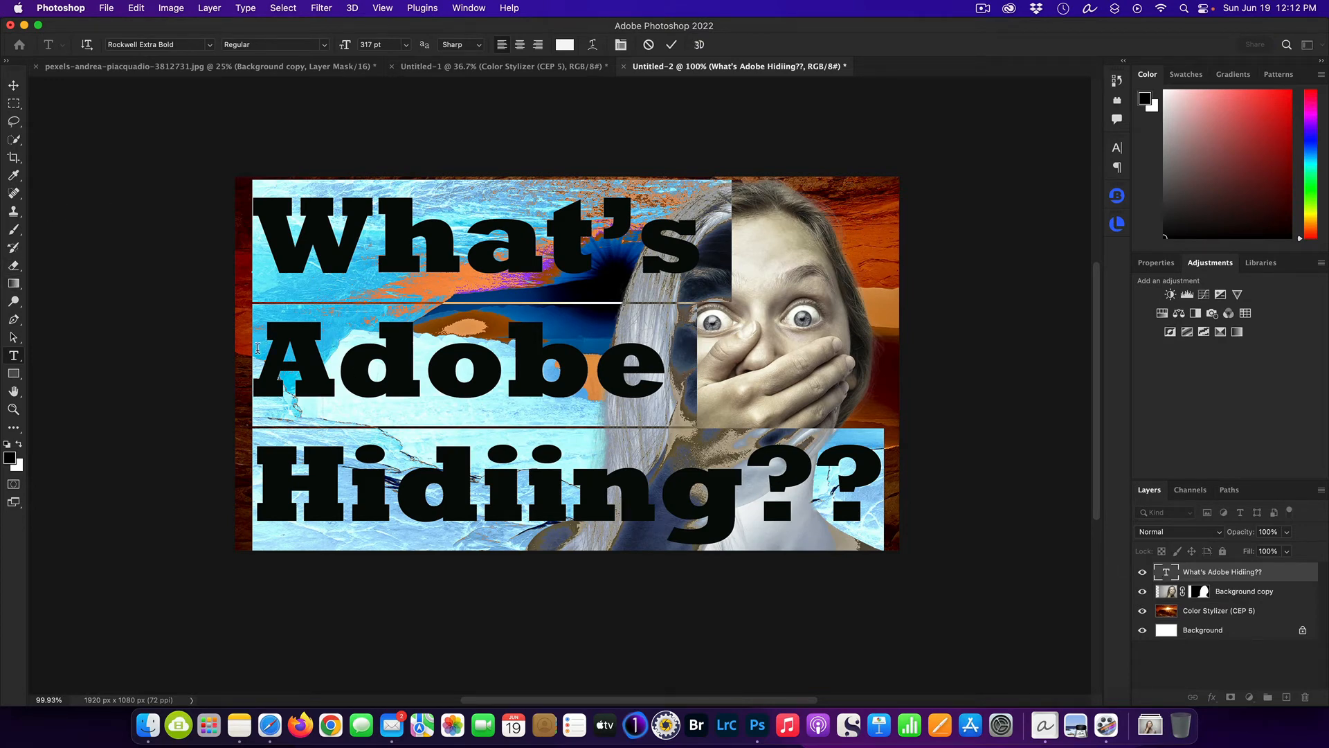
pyautogui.moveTo(257, 348); pyautogui.dragTo(637, 362)
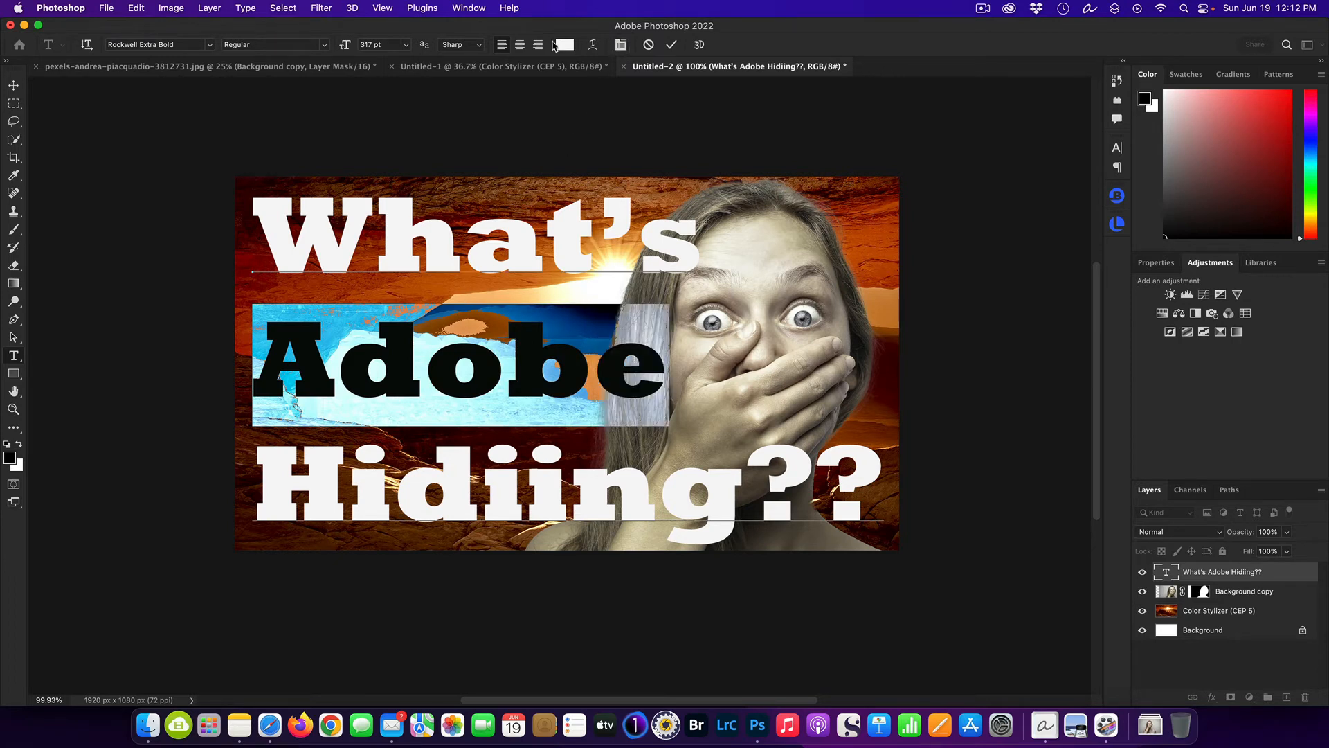
pyautogui.click(566, 45)
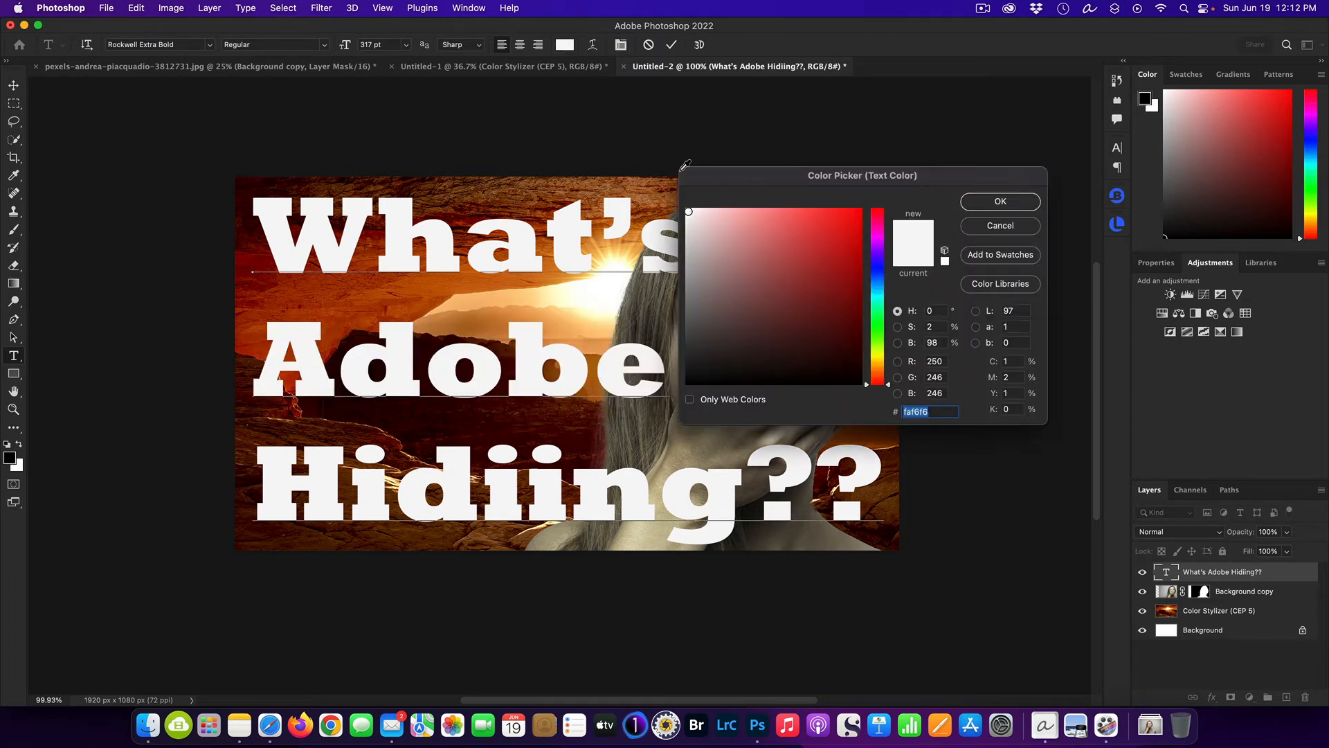
pyautogui.click(853, 213)
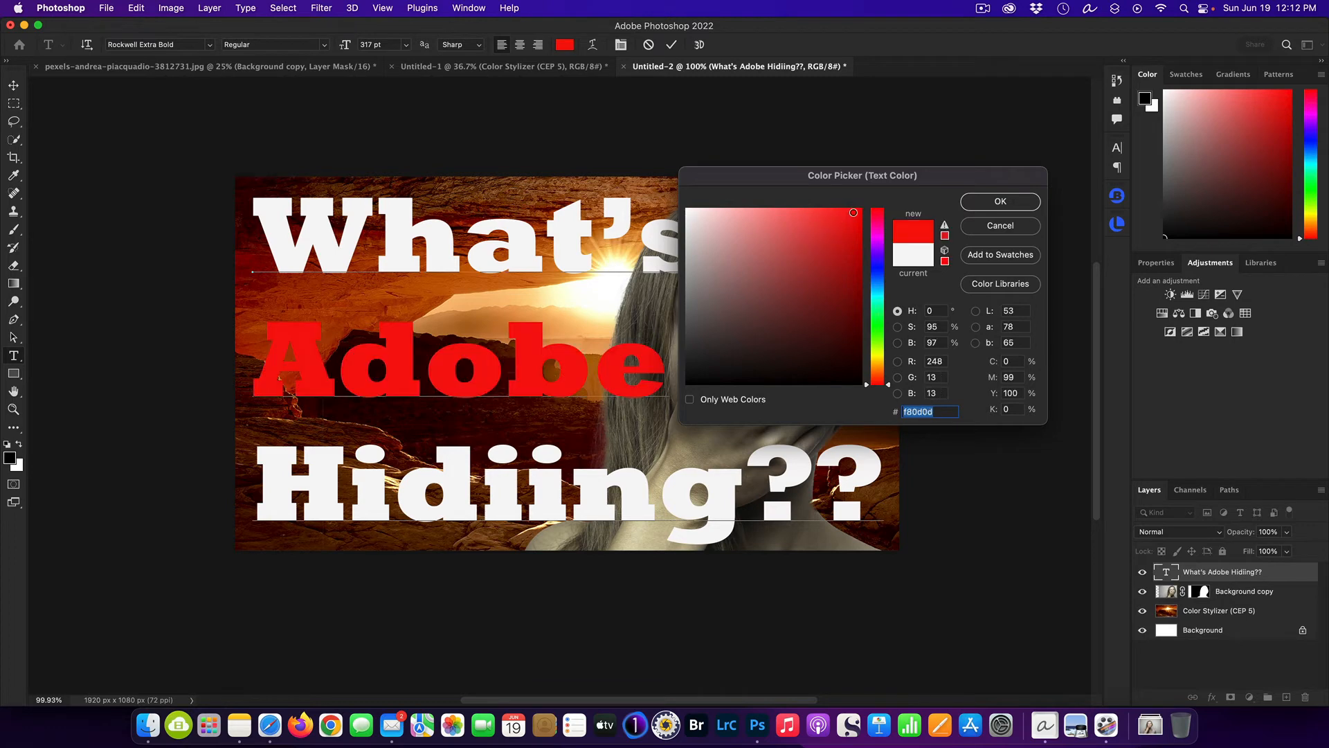
pyautogui.click(992, 205)
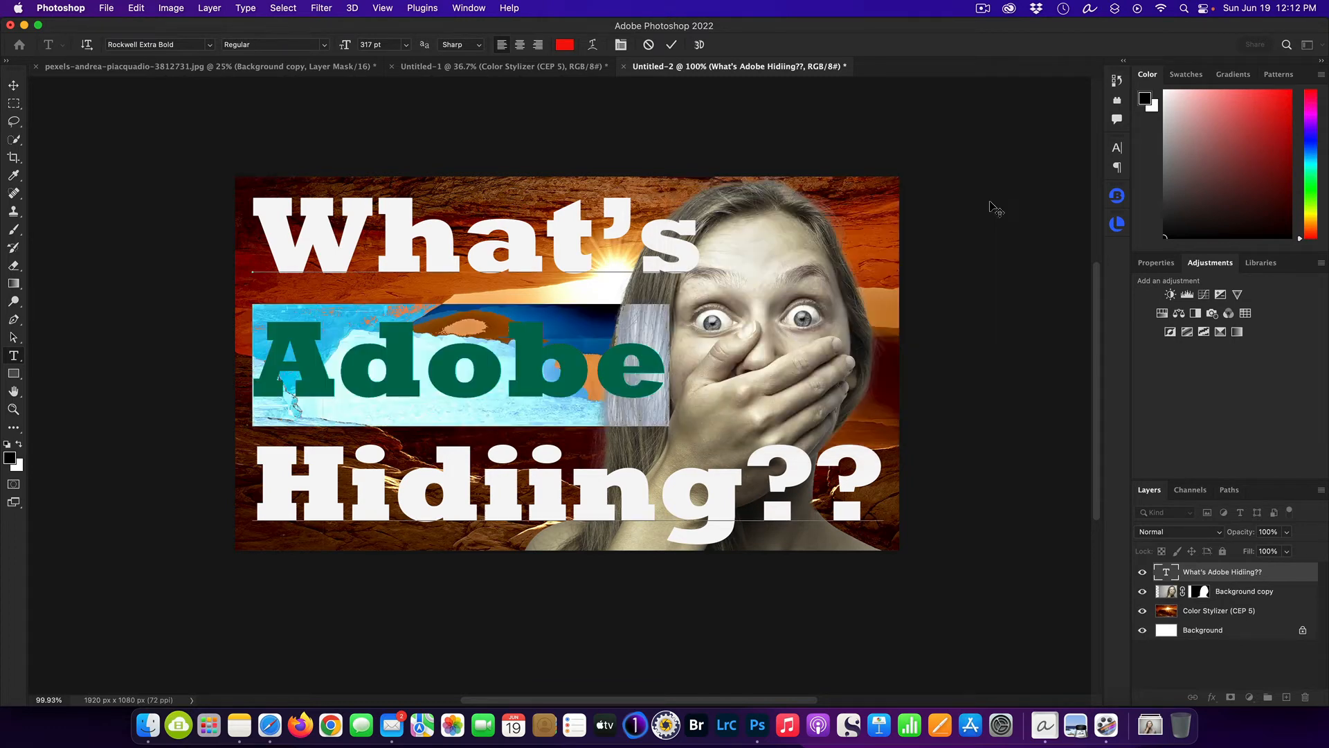
pyautogui.click(1221, 571)
pyautogui.press('v')
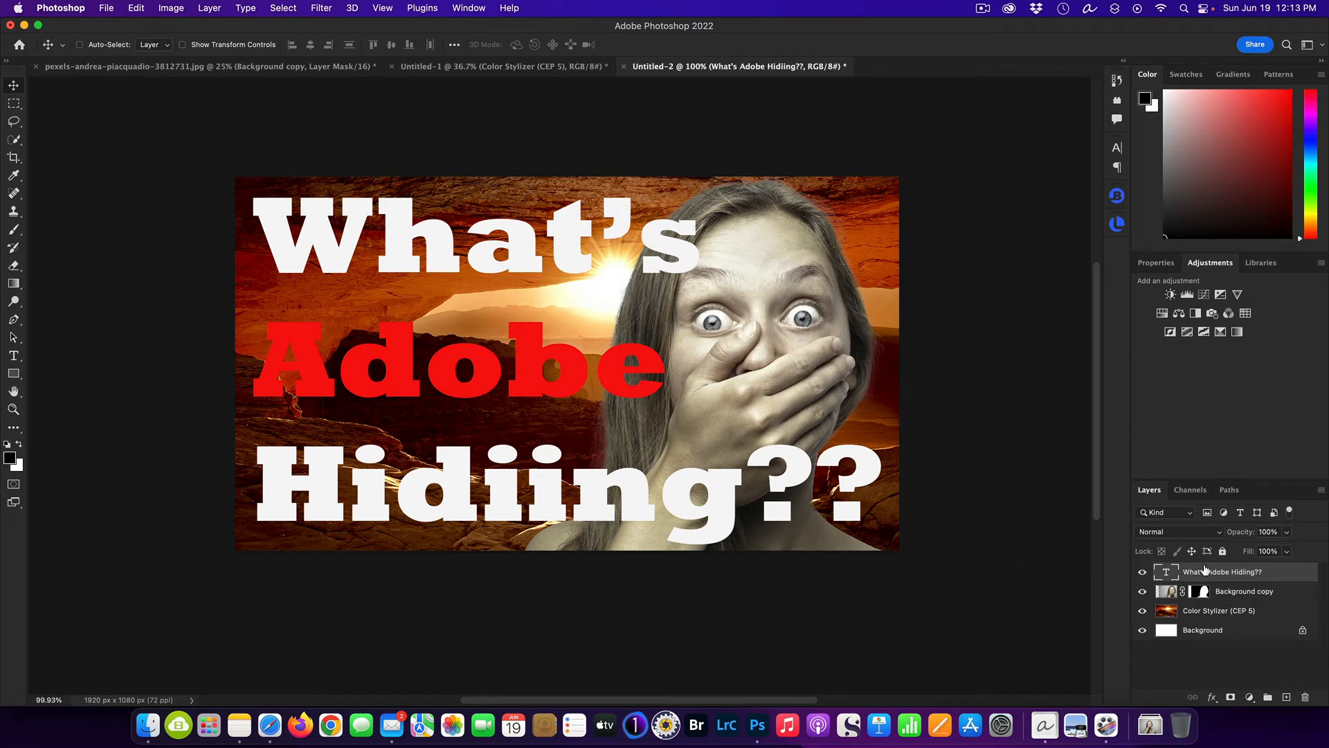
# Add a drop shadow to the headline with 31% opacity, 132° angle, 16 px distance, 73% spread and a slightly larger size.
pyautogui.click(1211, 697)
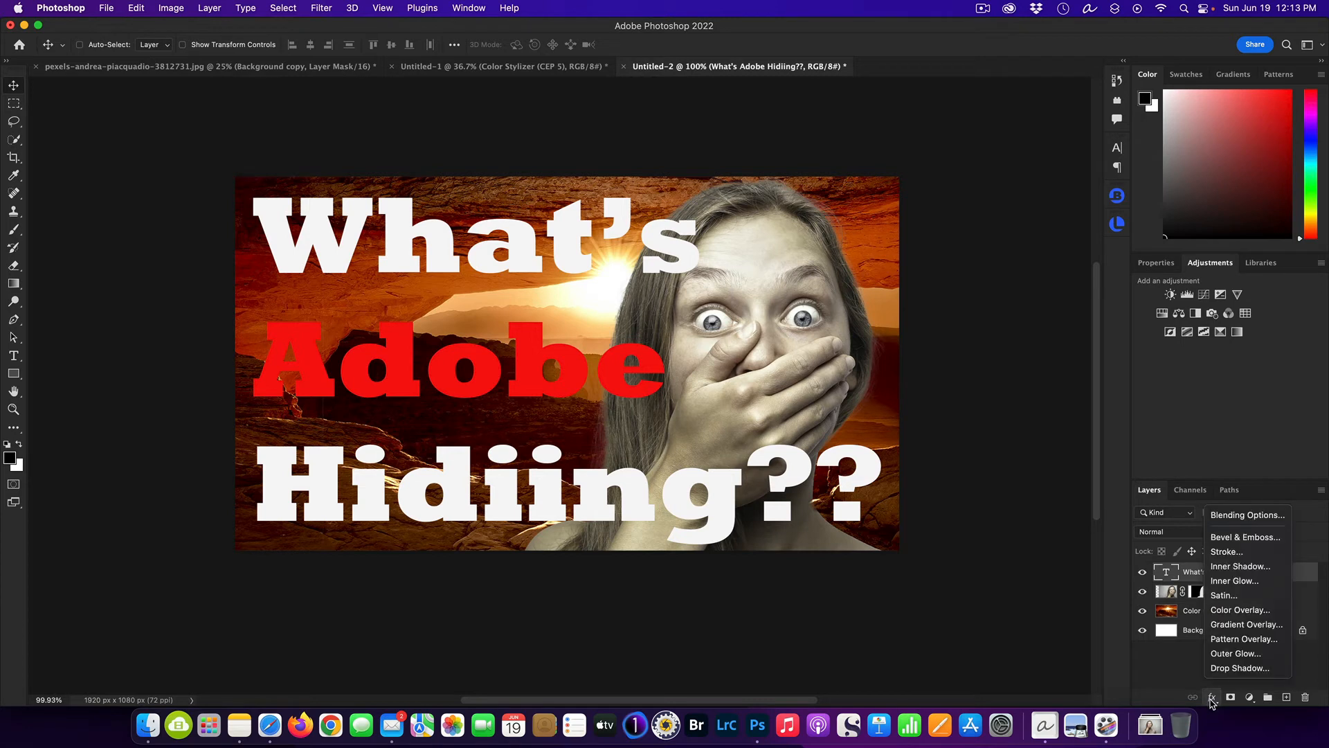
pyautogui.click(1280, 669)
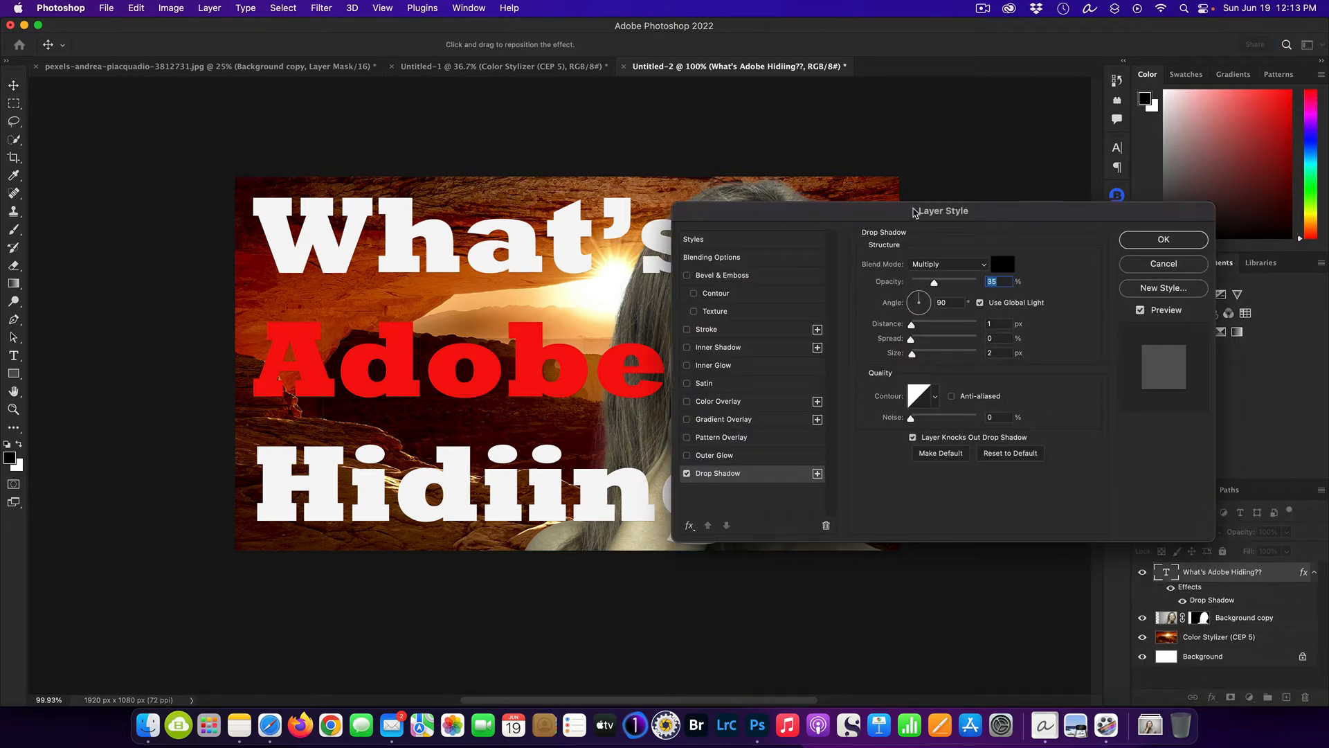
pyautogui.moveTo(914, 211); pyautogui.dragTo(961, 72)
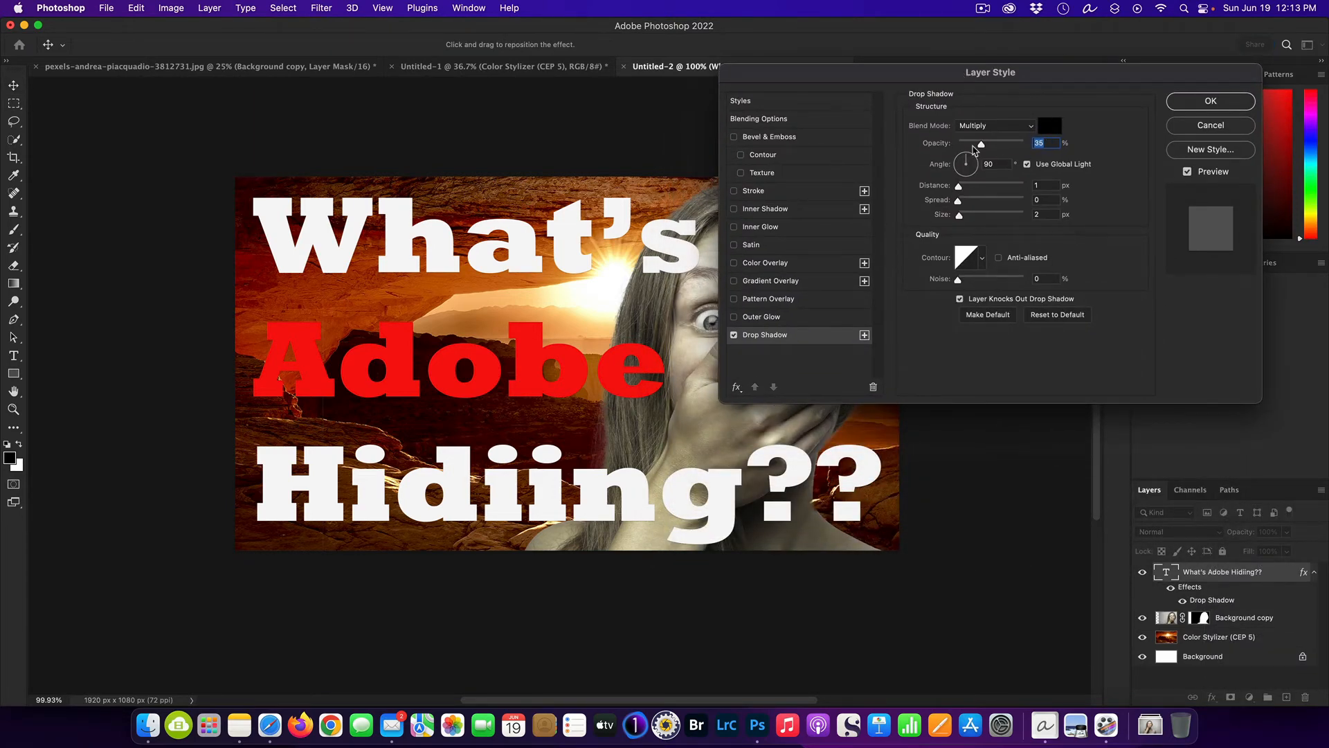
pyautogui.click(961, 157)
pyautogui.moveTo(982, 146); pyautogui.dragTo(963, 188)
pyautogui.moveTo(958, 144); pyautogui.dragTo(964, 225)
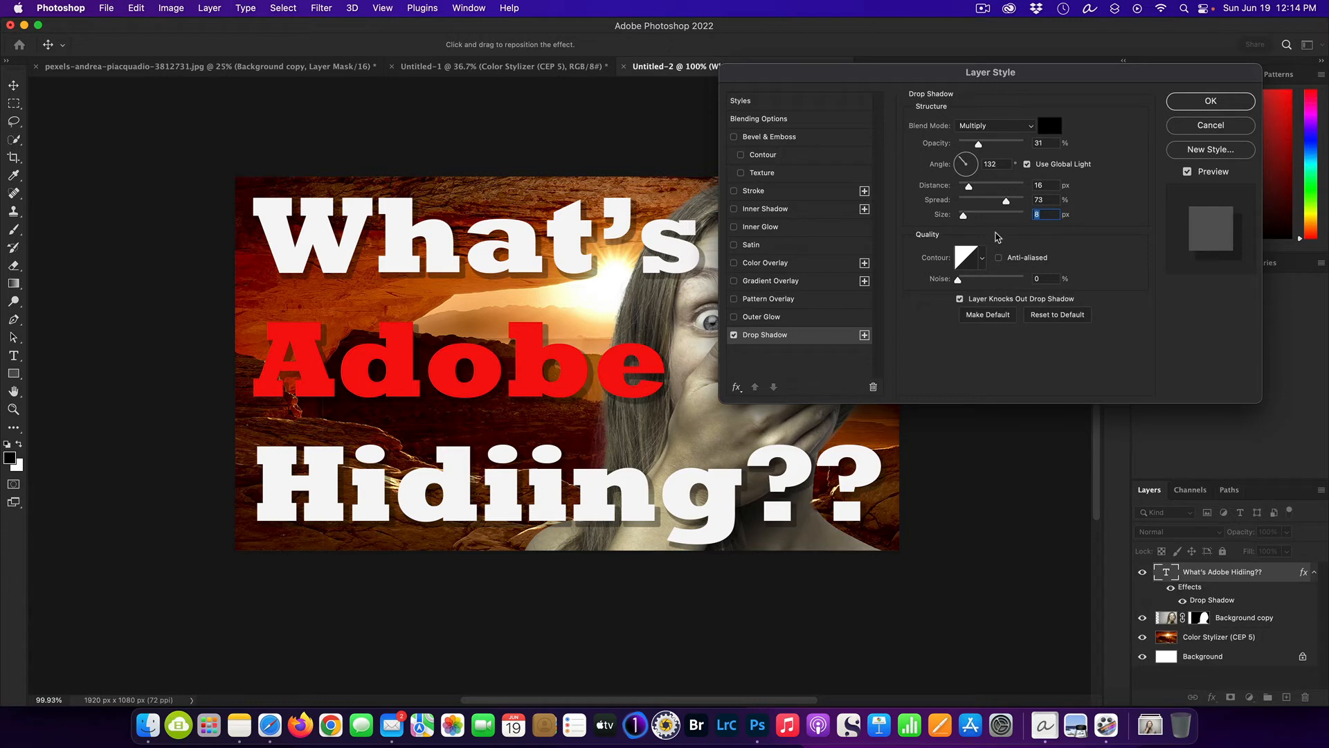
pyautogui.click(1210, 101)
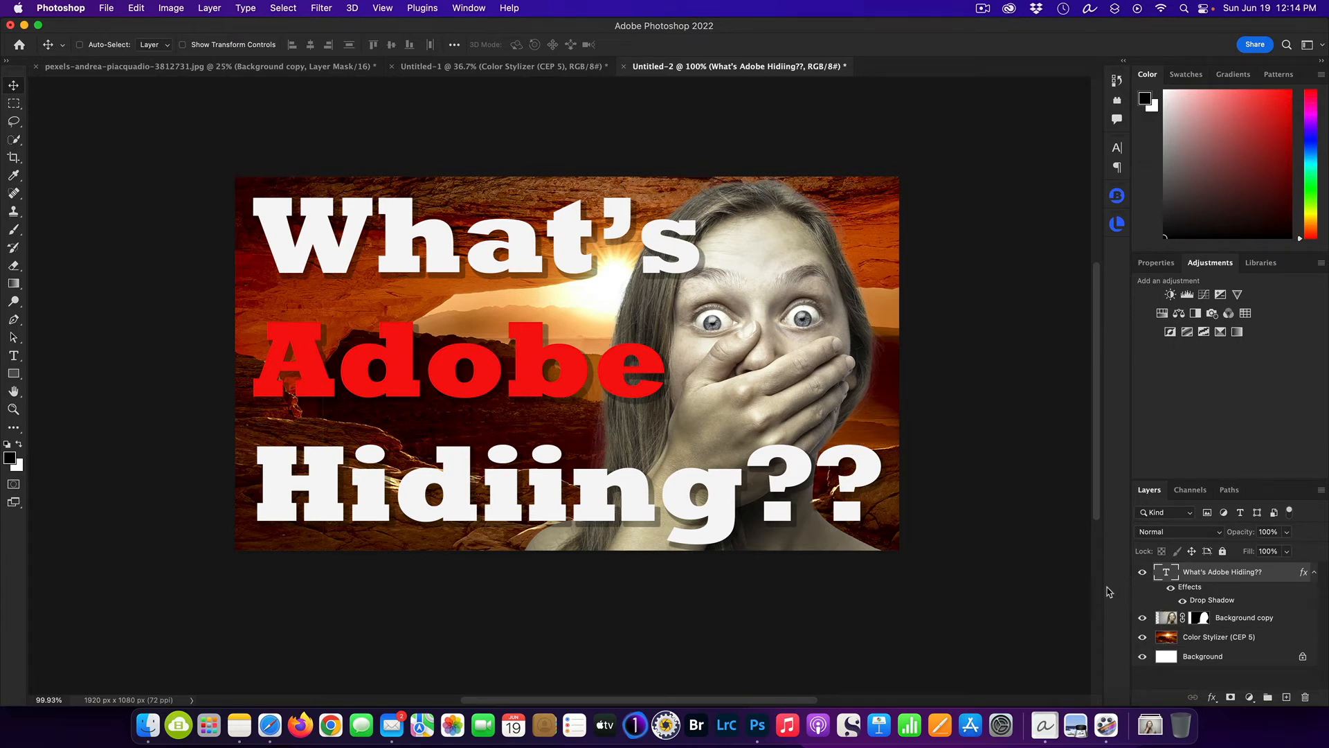
# Replace the question marks after "Hidiing" in the headline with a fourth line reading "From Us?".
pyautogui.doubleClick(1166, 576)
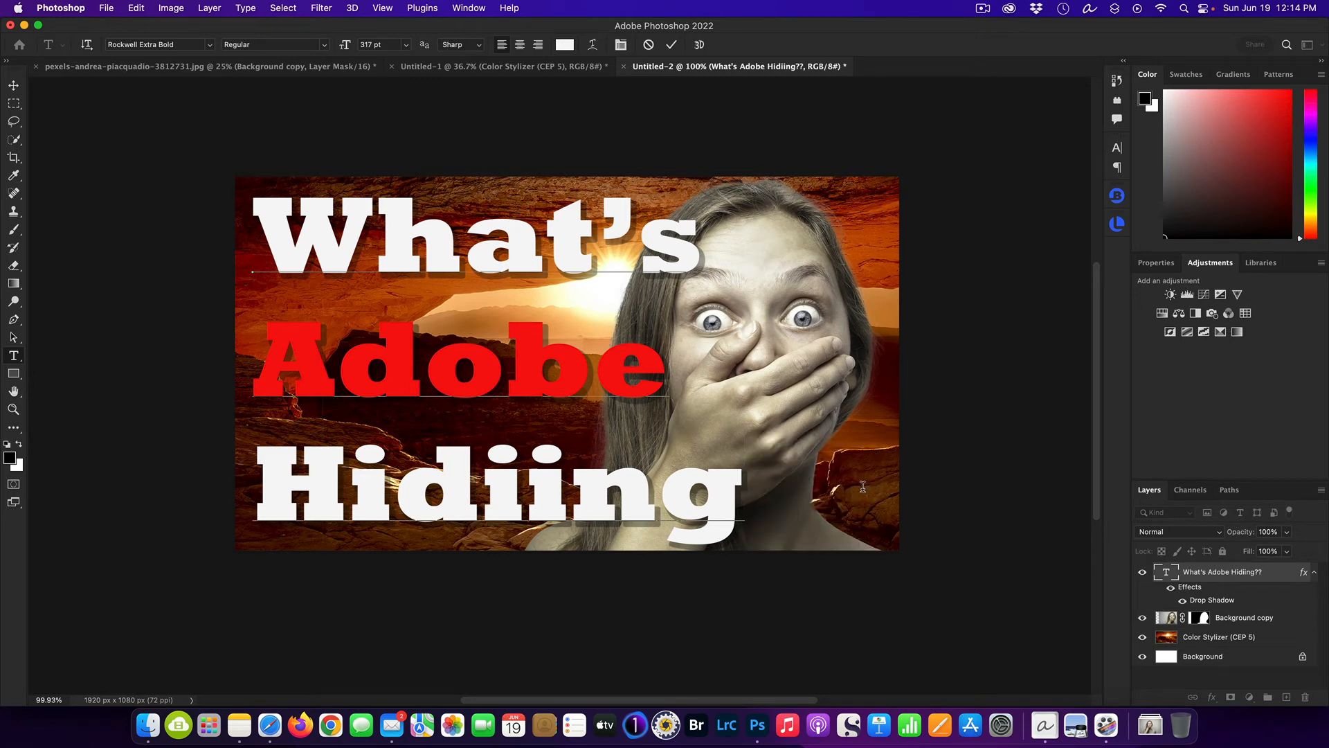
pyautogui.press('Return')
pyautogui.write('From Us?')
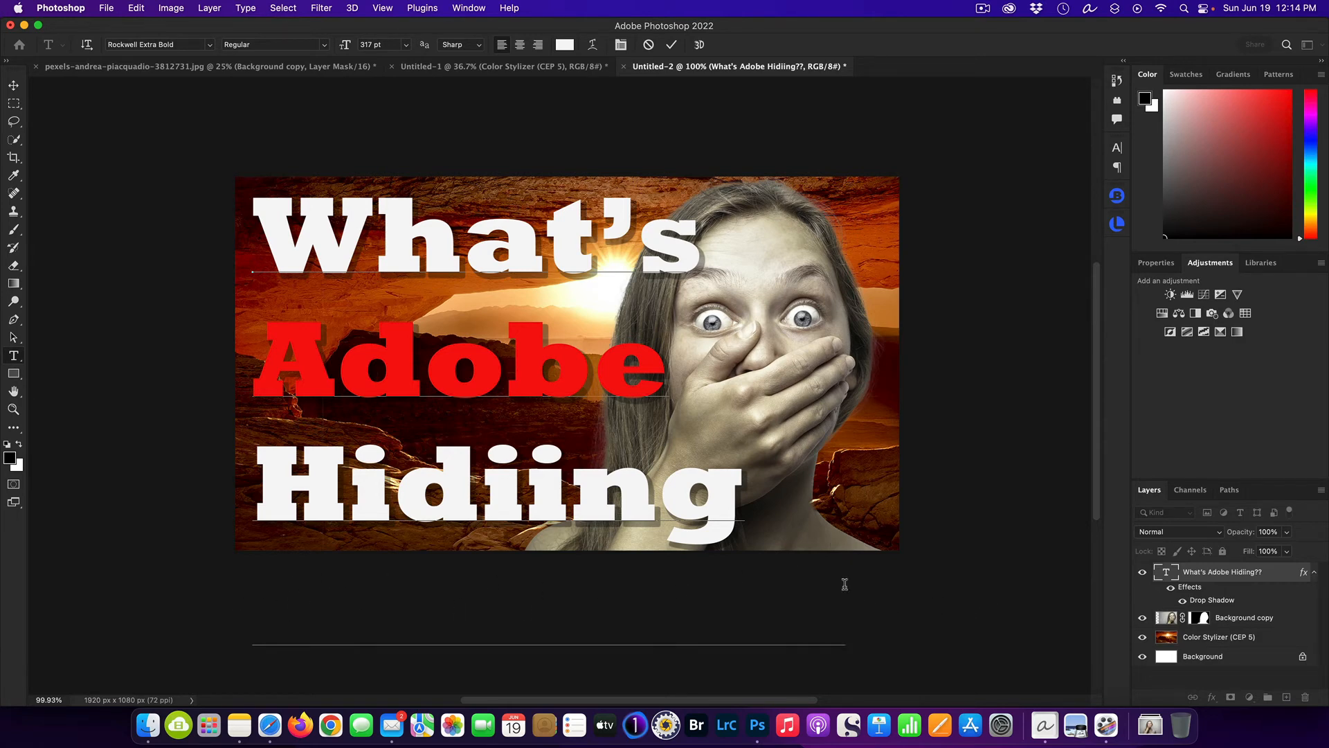
# Move the four-line headline slightly up and to the right, commit it, and set all its text to 264 pt.
pyautogui.moveTo(865, 594)
pyautogui.mouseDown()
pyautogui.moveTo(750, 585)
pyautogui.moveTo(471, 521)
pyautogui.moveTo(1053, 542)
pyautogui.moveTo(873, 586)
pyautogui.mouseUp()
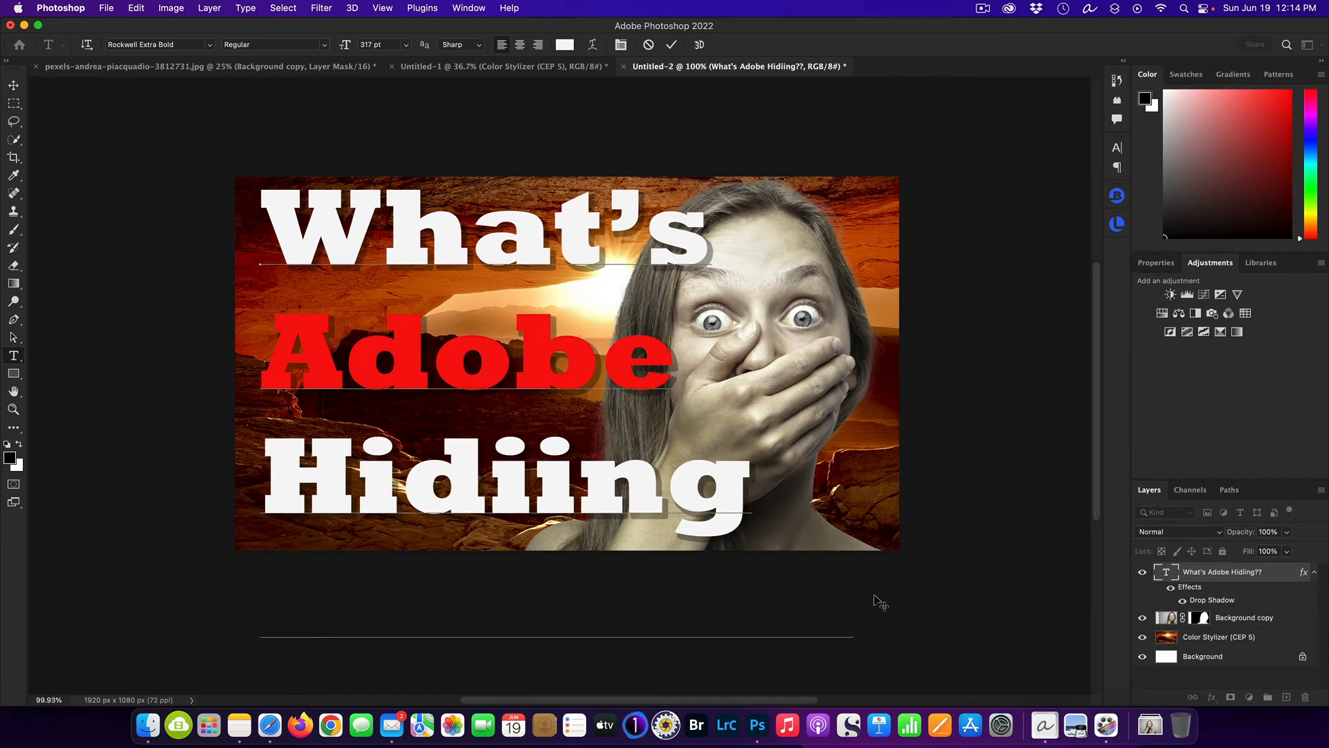
pyautogui.press('super+Return')
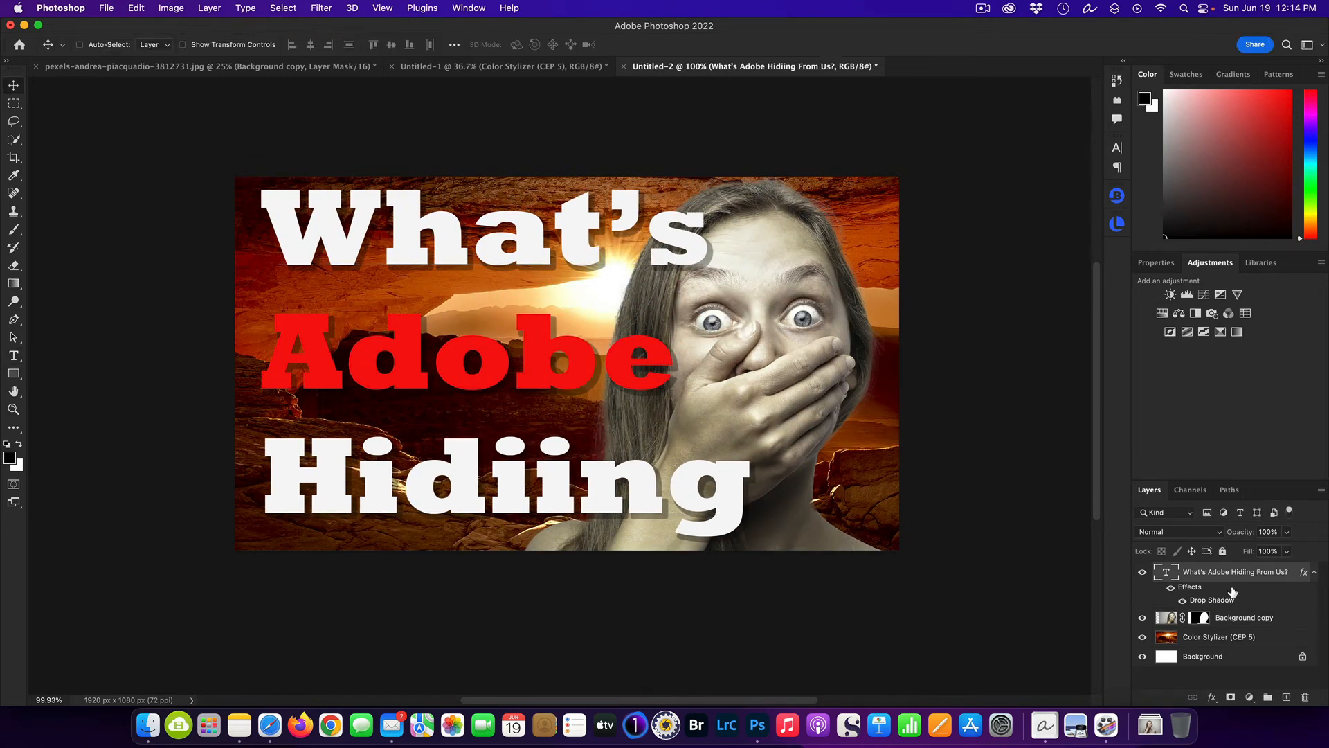
pyautogui.doubleClick(1173, 573)
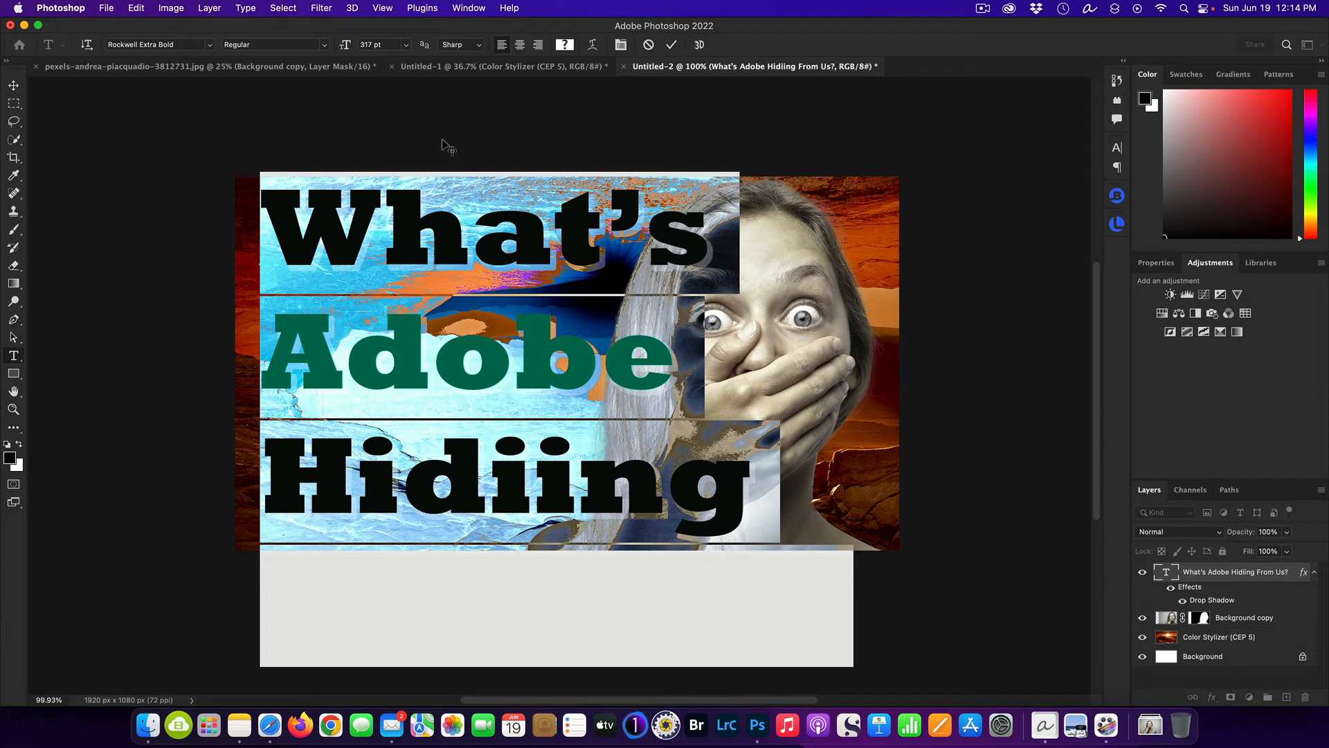
pyautogui.moveTo(346, 46); pyautogui.dragTo(309, 58)
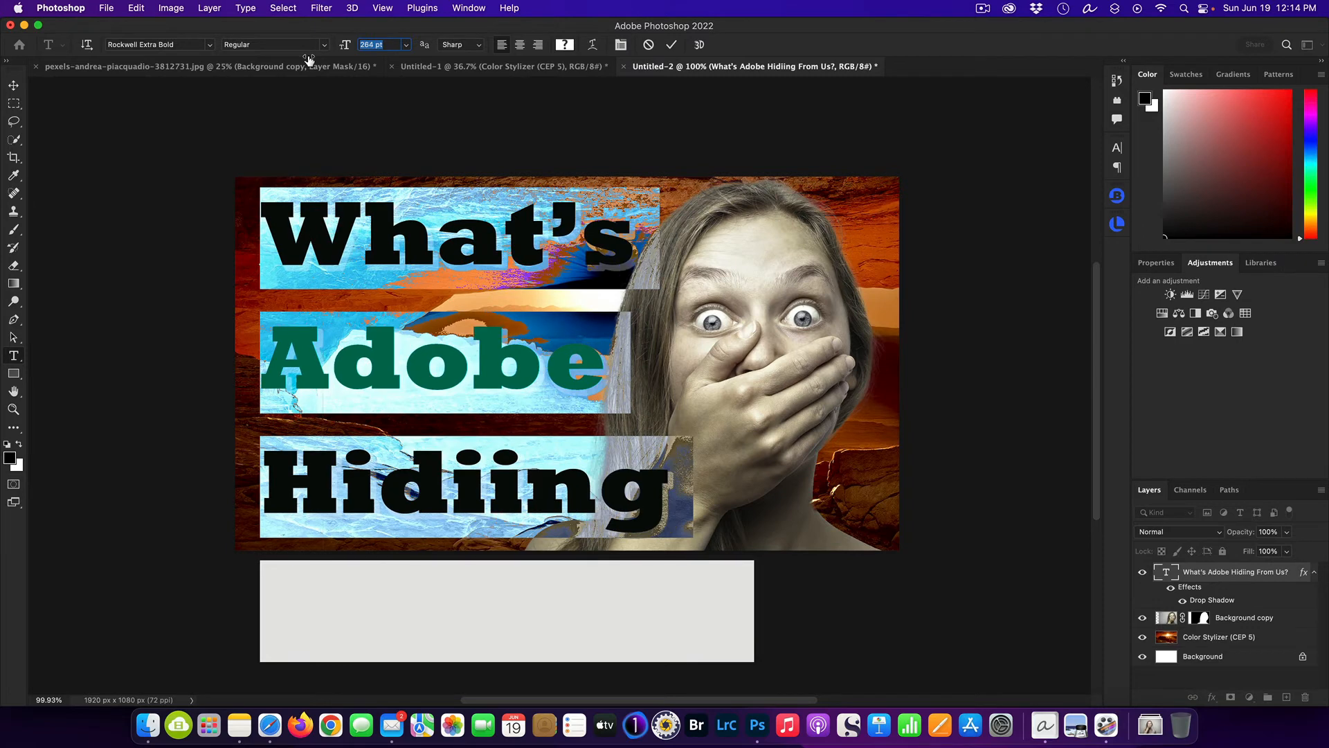
pyautogui.moveTo(309, 60); pyautogui.dragTo(309, 60)
# Tighten the leading of the whole headline to 250 pt so all four lines fit on the canvas, and commit the text.
pyautogui.click(1114, 153)
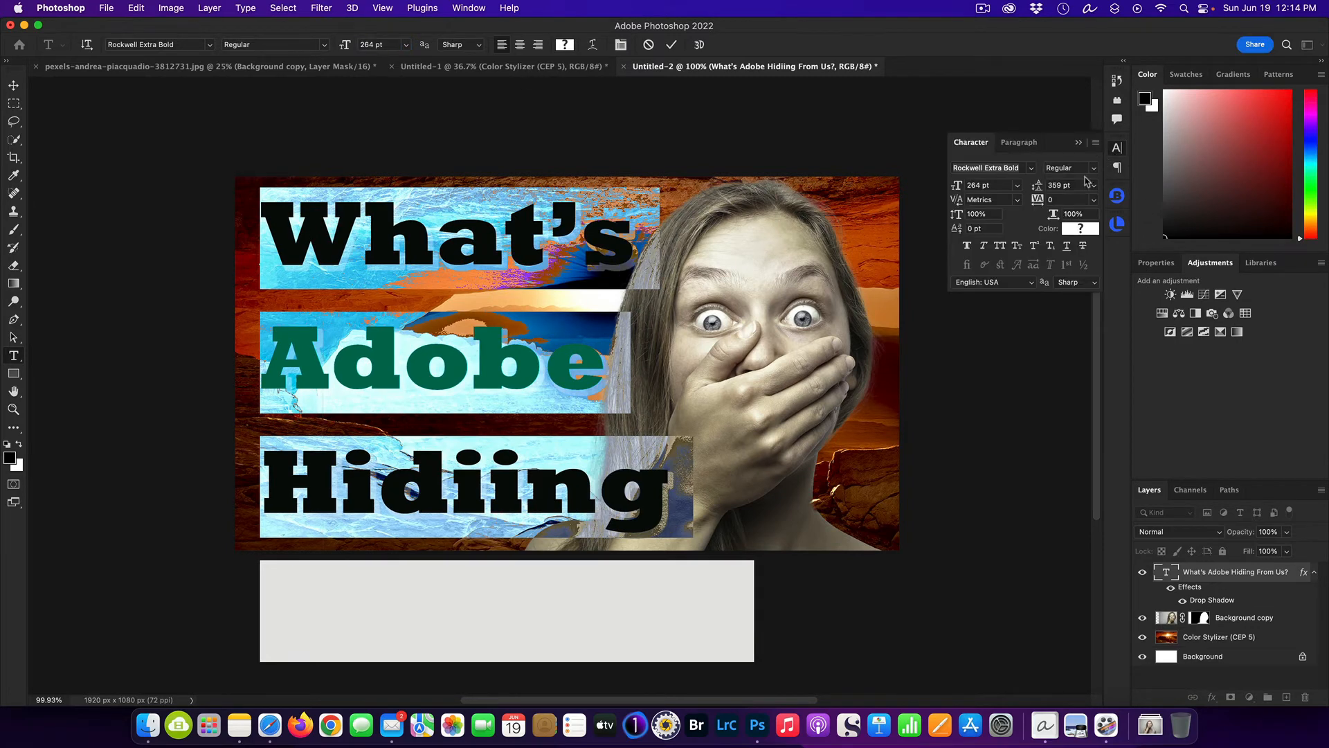
pyautogui.moveTo(1036, 187); pyautogui.dragTo(1030, 188)
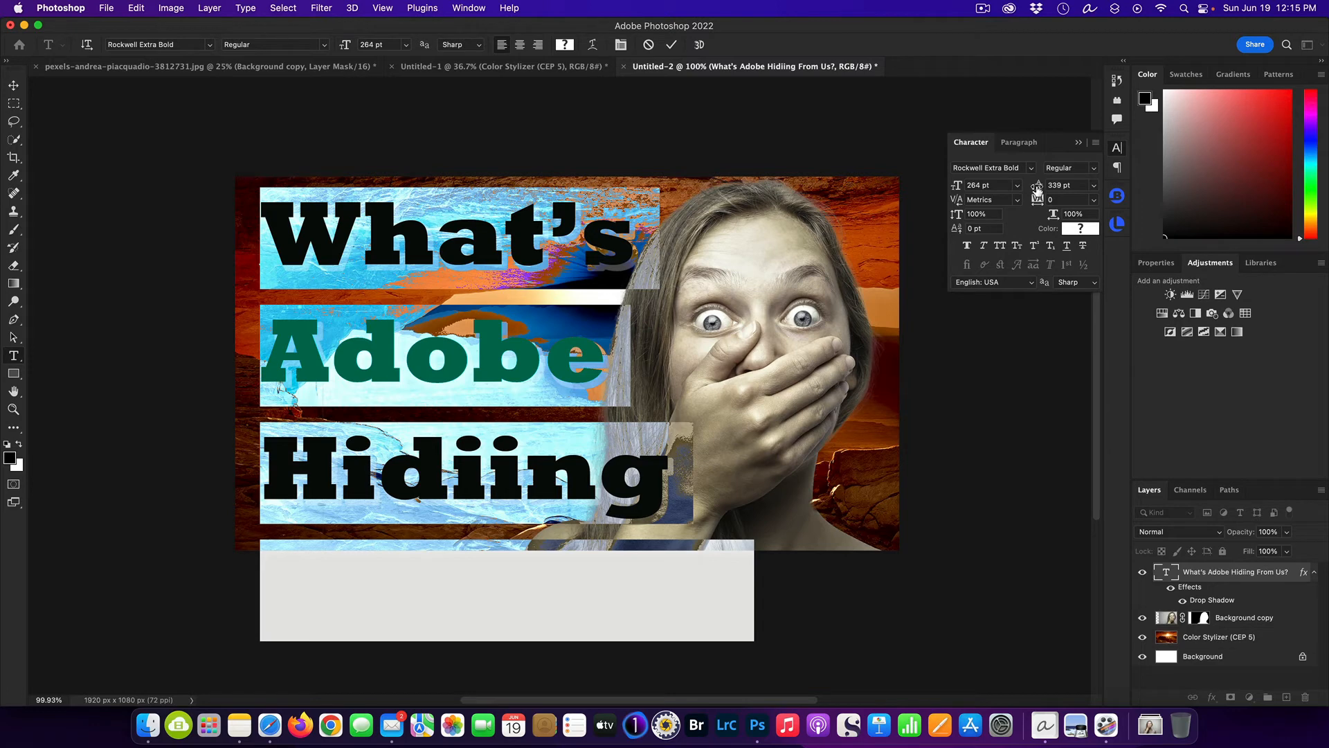
pyautogui.moveTo(1038, 189); pyautogui.dragTo(1036, 189)
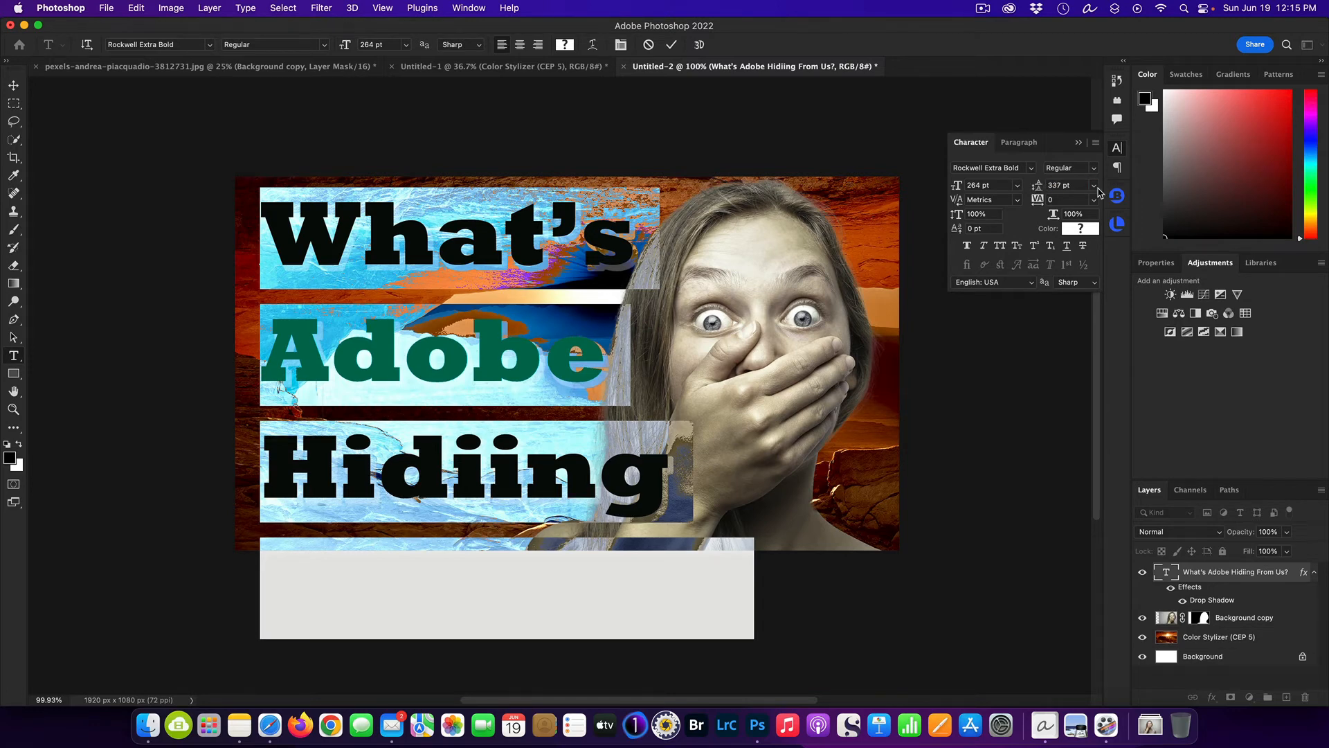
pyautogui.click(1093, 186)
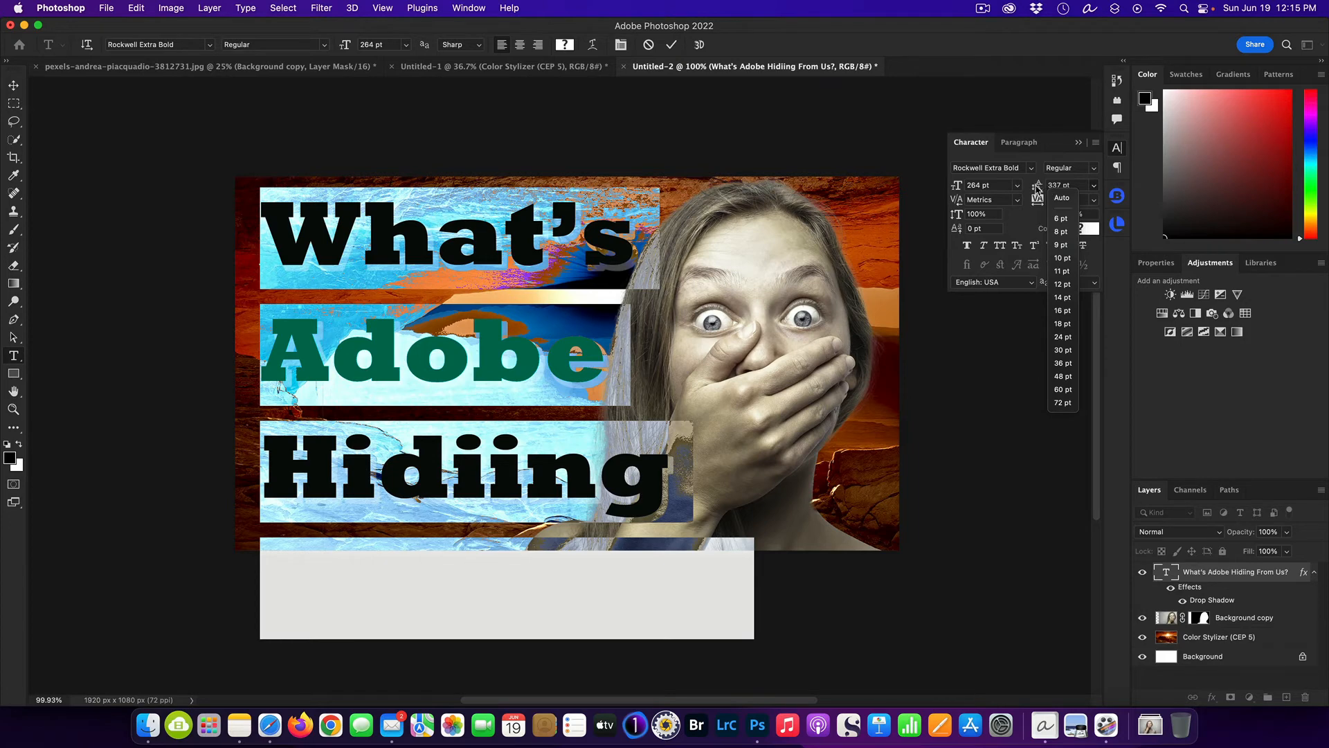
pyautogui.click(1039, 189)
pyautogui.moveTo(1039, 188); pyautogui.dragTo(982, 201)
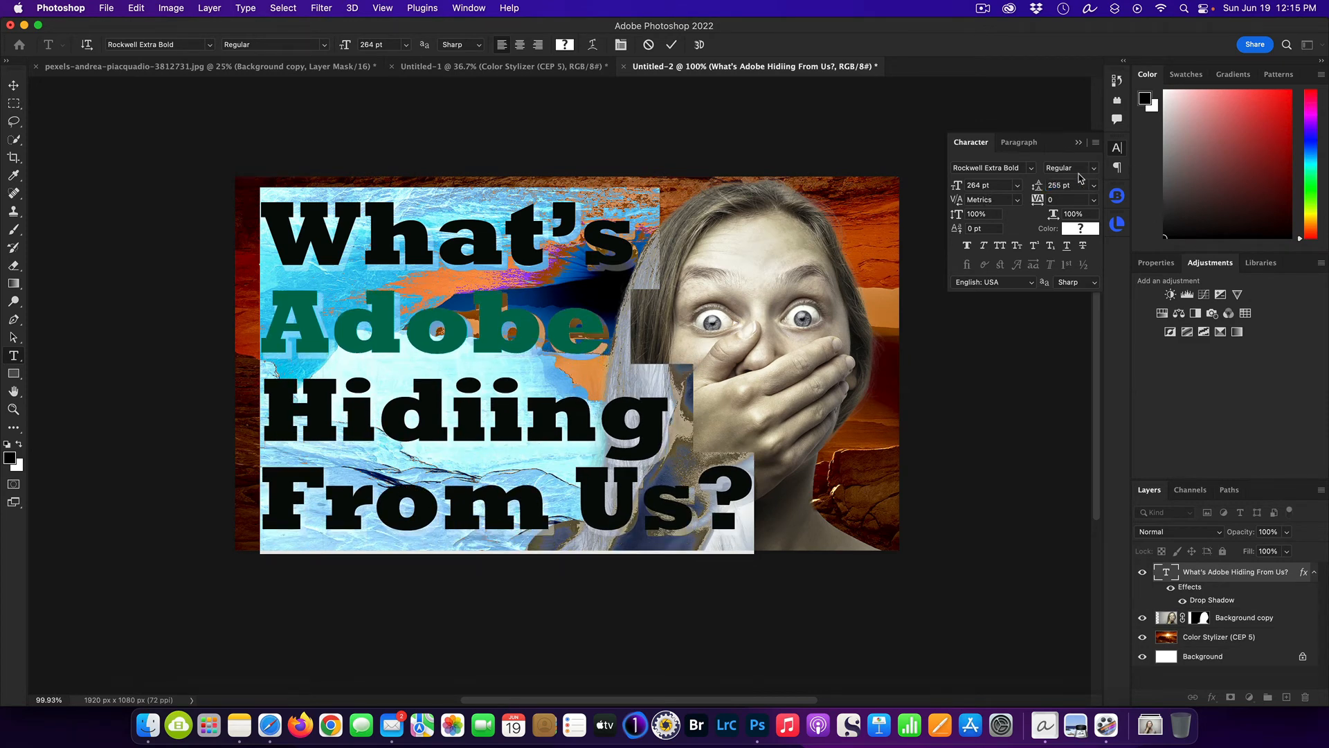
pyautogui.moveTo(1041, 188); pyautogui.dragTo(1039, 189)
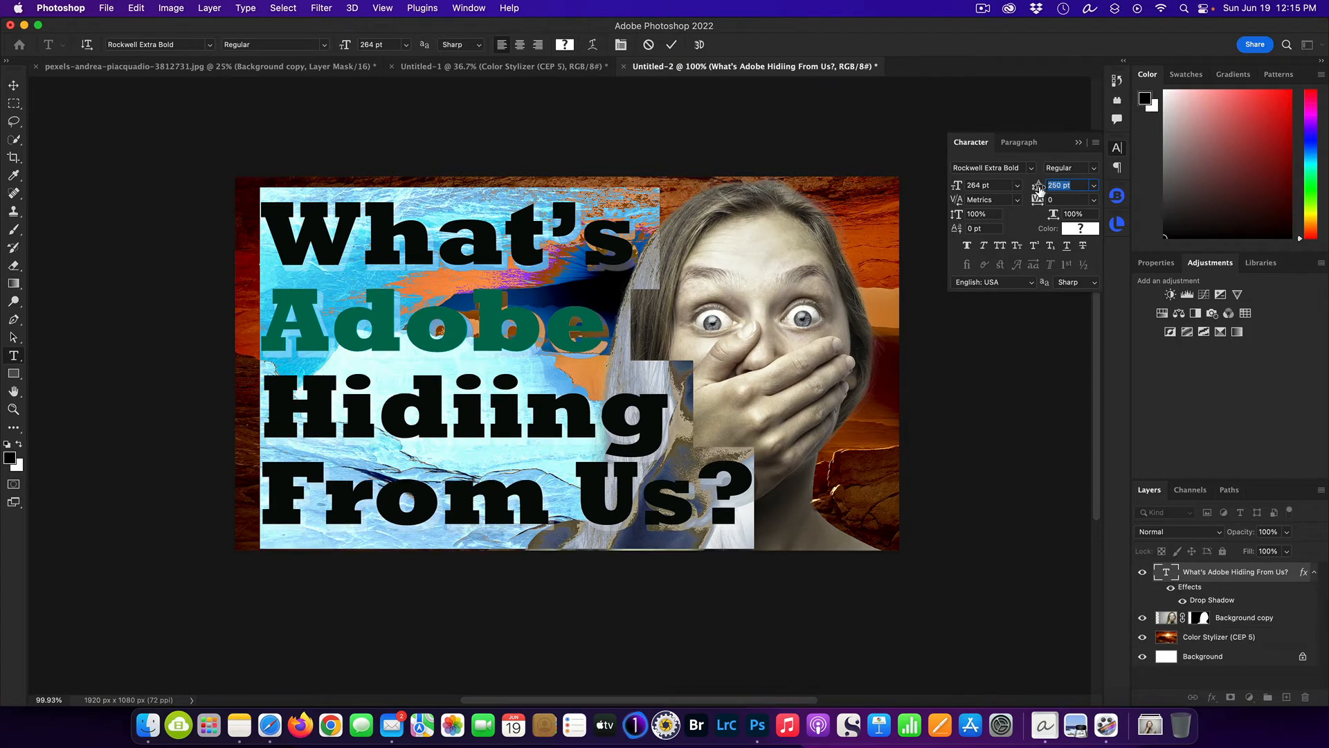
pyautogui.click(1037, 365)
pyautogui.press('v')
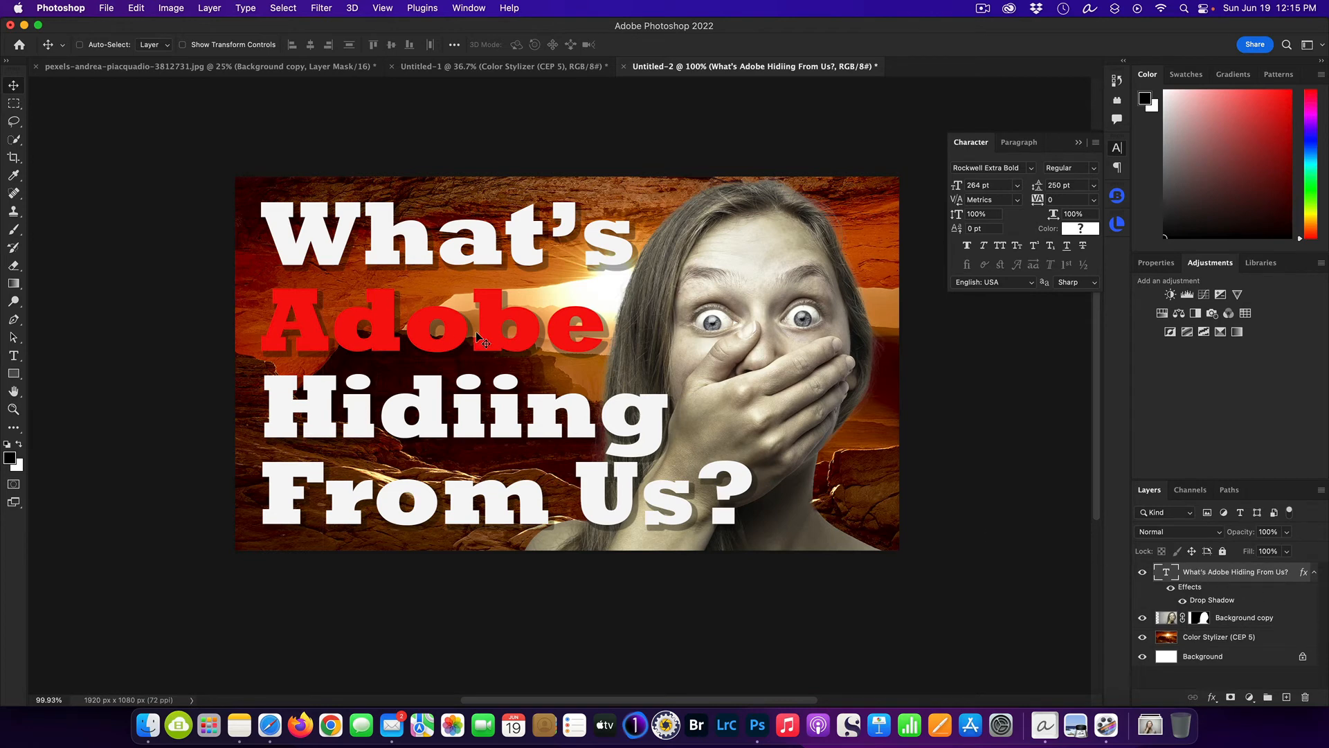
# Recolor only the word "Hidiing" with the red f80d0d sampled from "Adobe" and commit the text edit.
pyautogui.doubleClick(1167, 572)
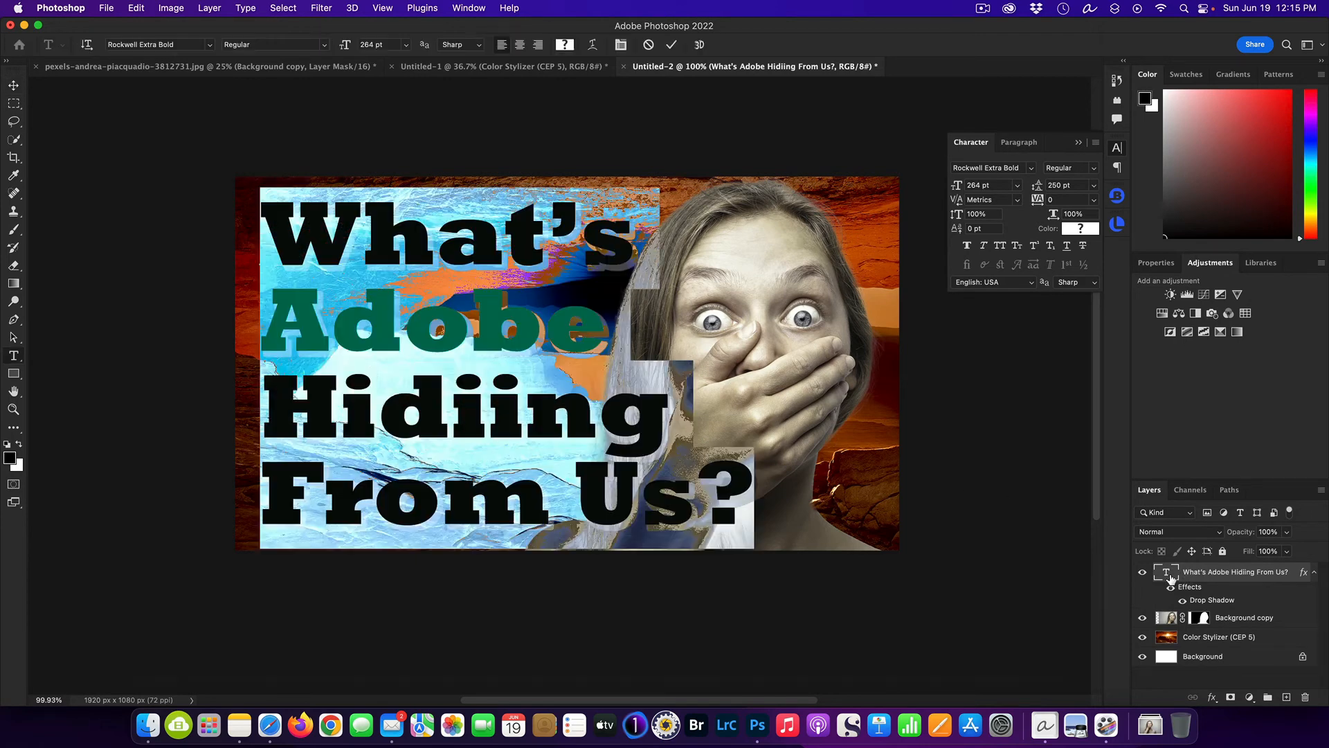
pyautogui.moveTo(263, 409); pyautogui.dragTo(643, 437)
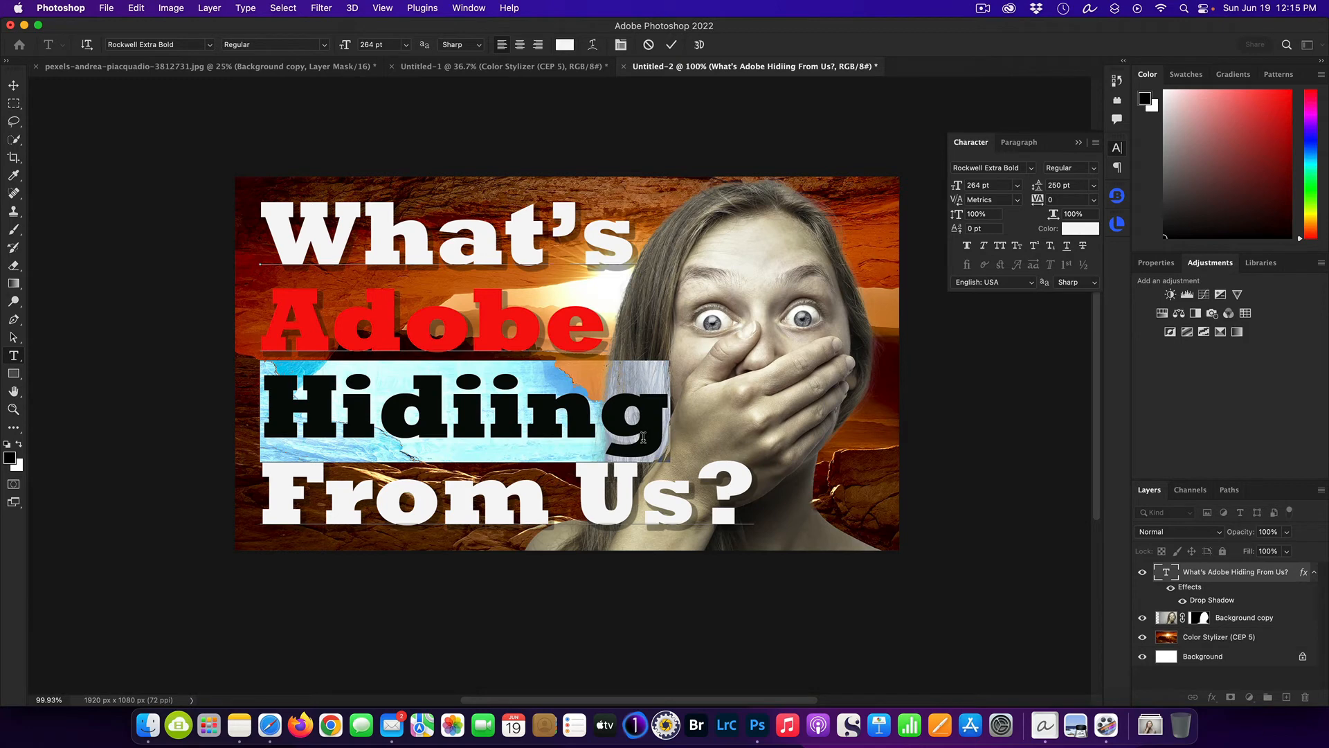
pyautogui.click(565, 44)
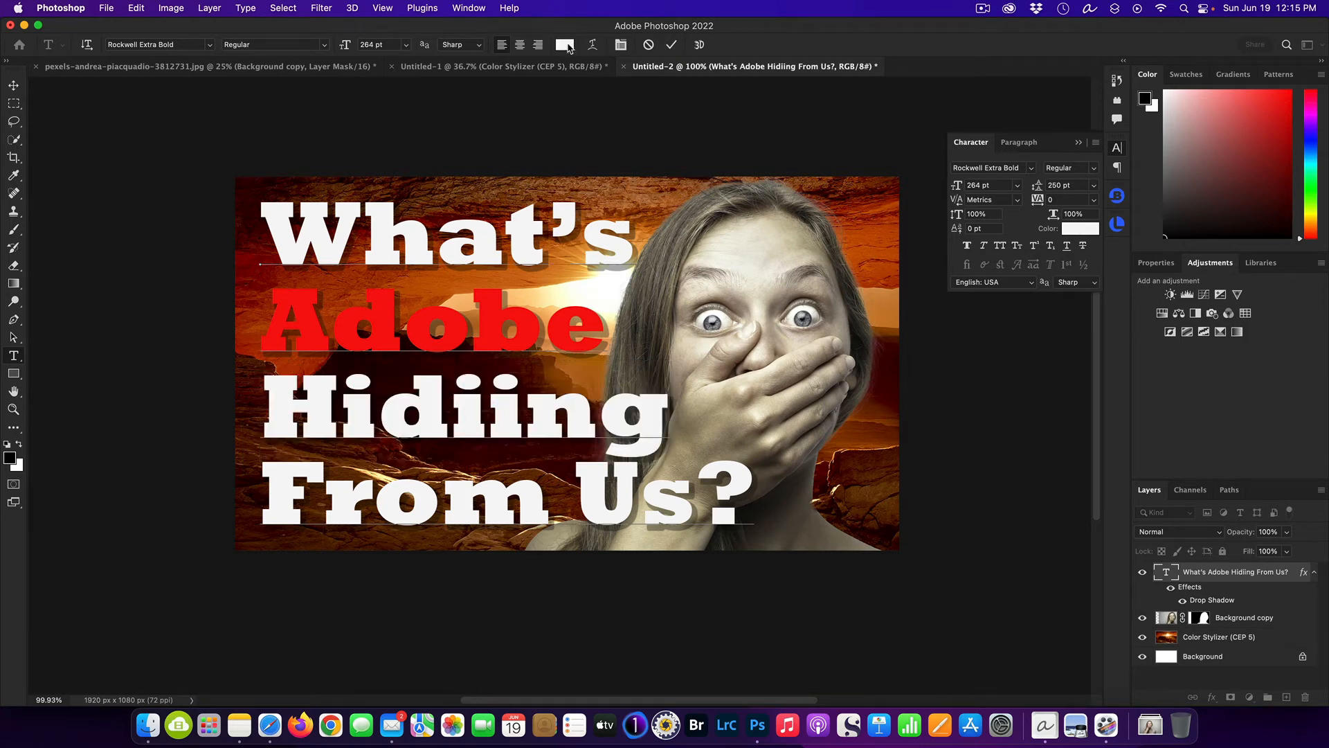
pyautogui.click(492, 323)
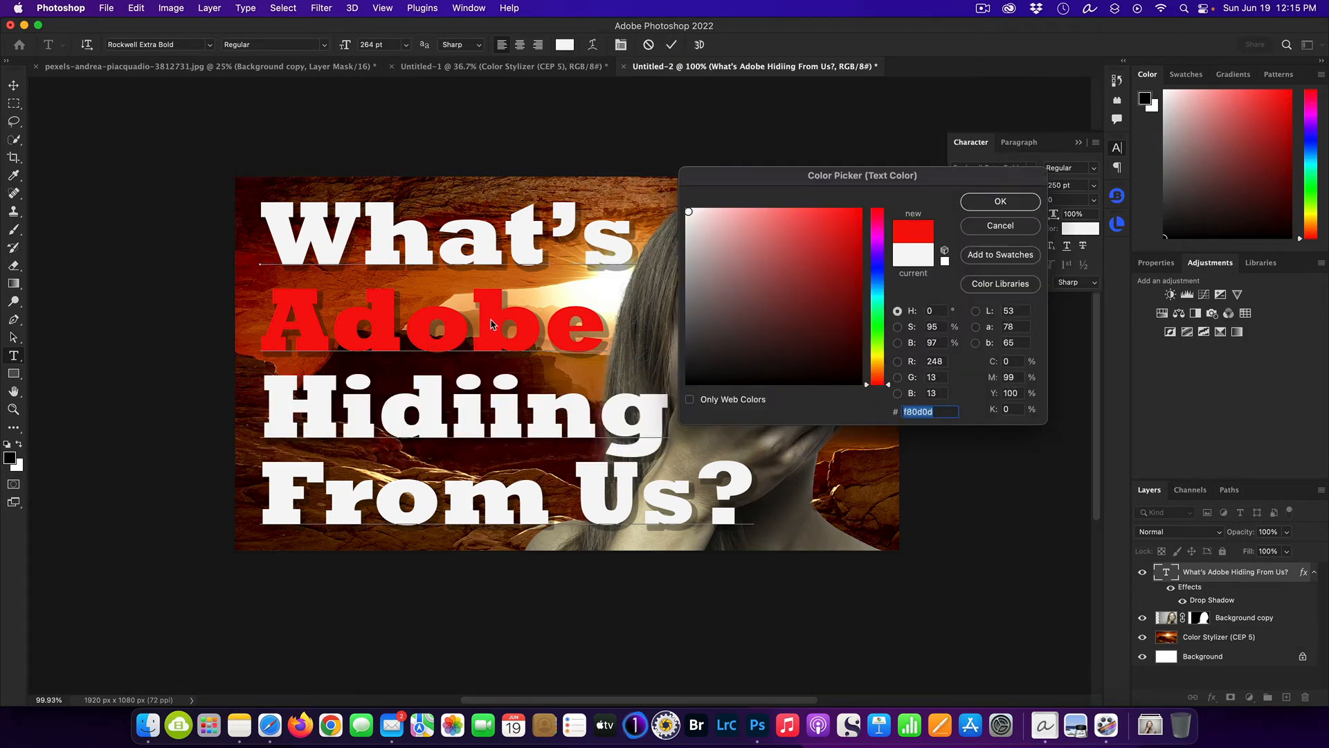
pyautogui.click(1005, 205)
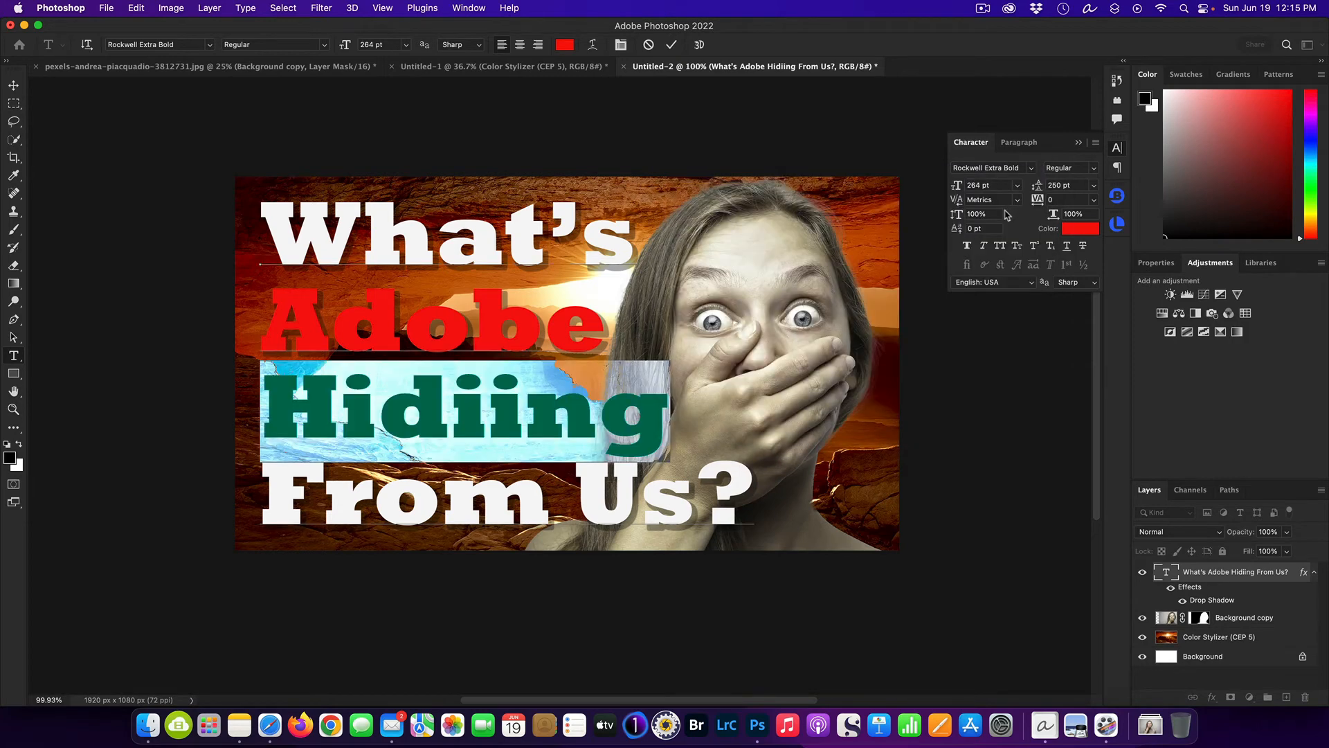
pyautogui.click(1248, 601)
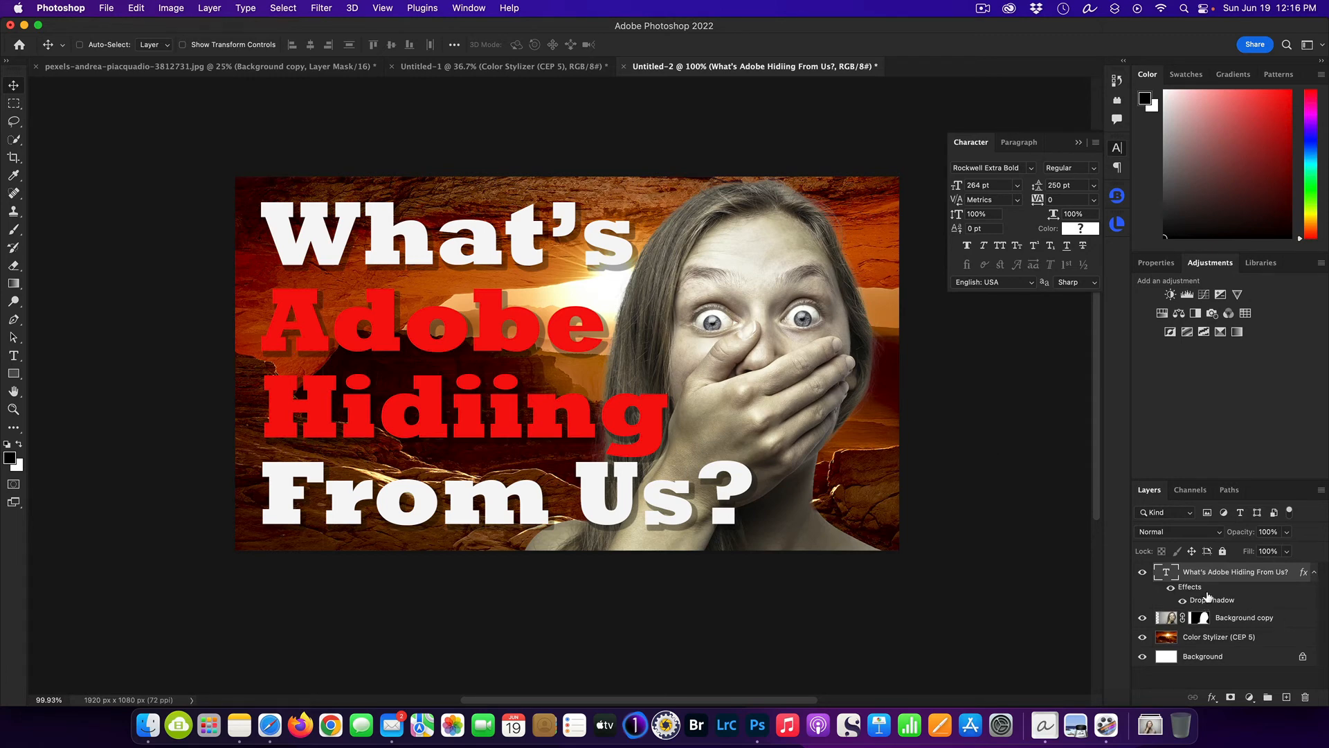
# Add a black 7 px inside stroke at 100% opacity to the headline layer.
pyautogui.click(1212, 698)
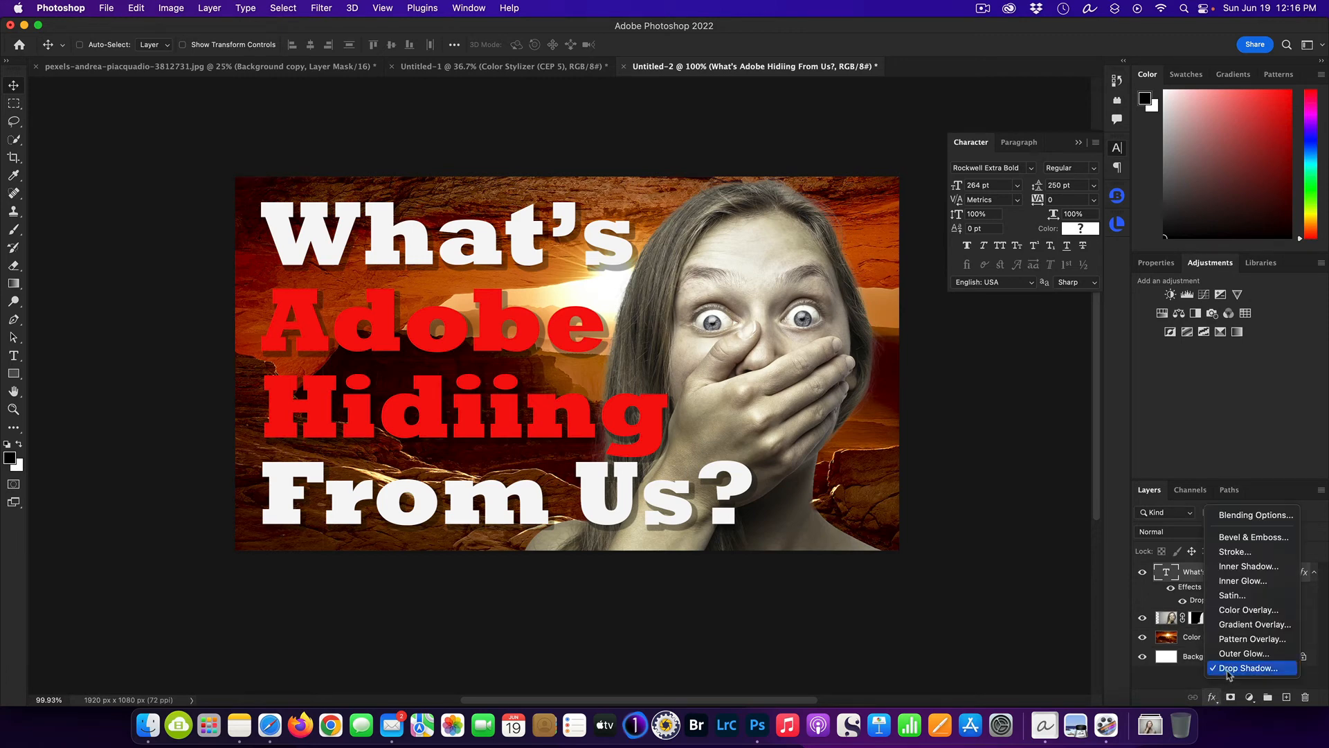
pyautogui.click(1244, 552)
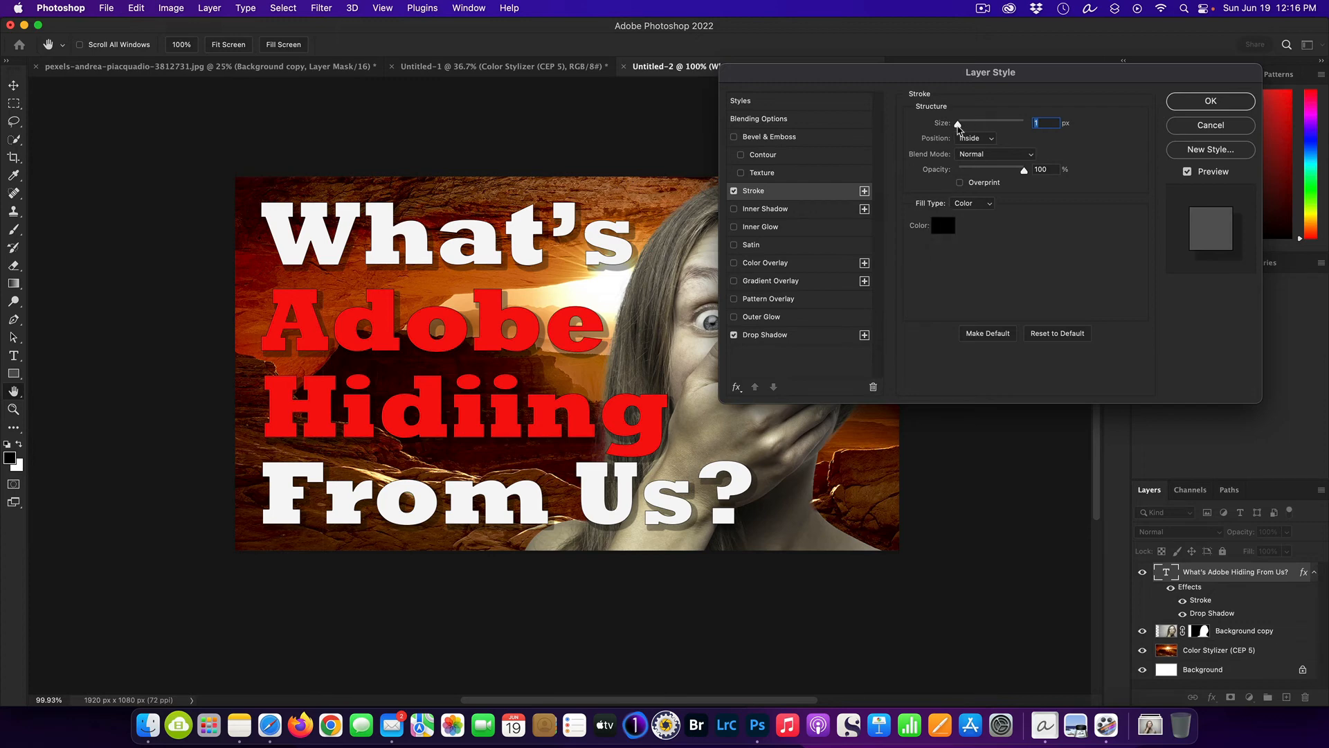
pyautogui.moveTo(959, 127); pyautogui.dragTo(963, 126)
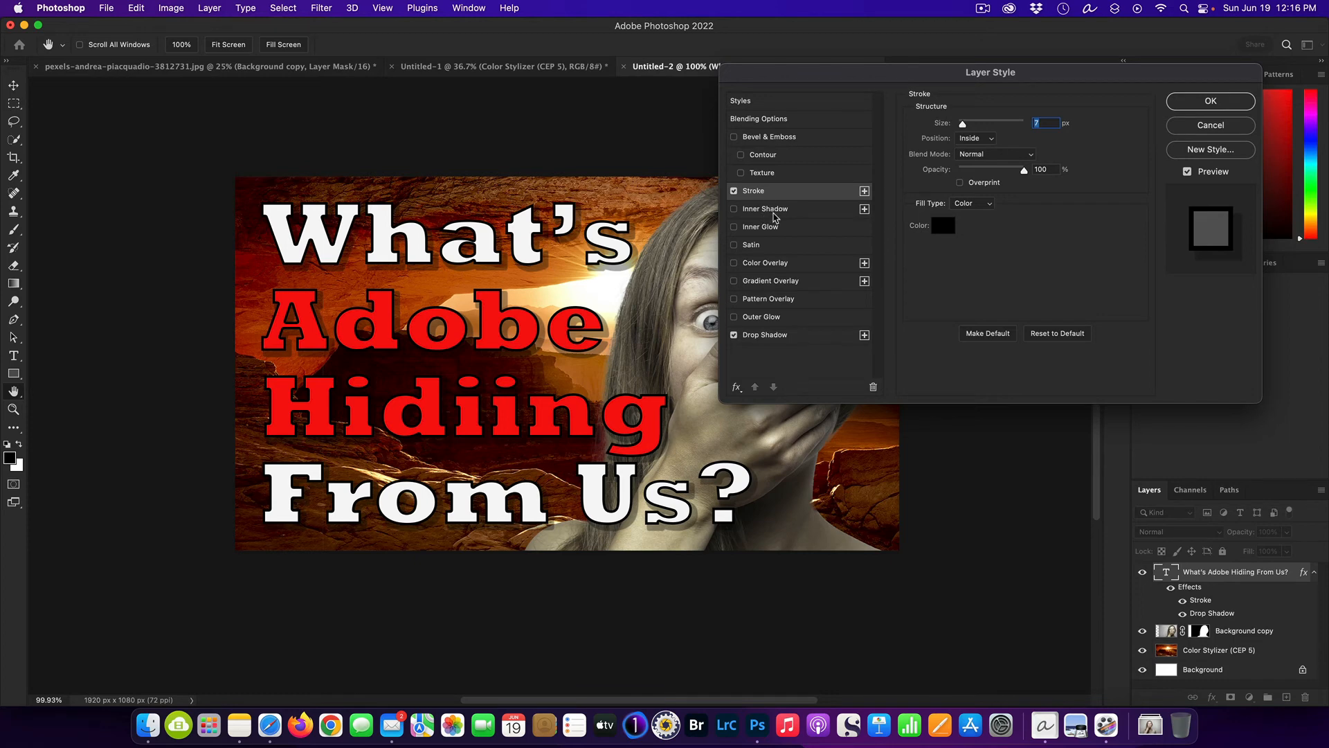
pyautogui.click(1202, 102)
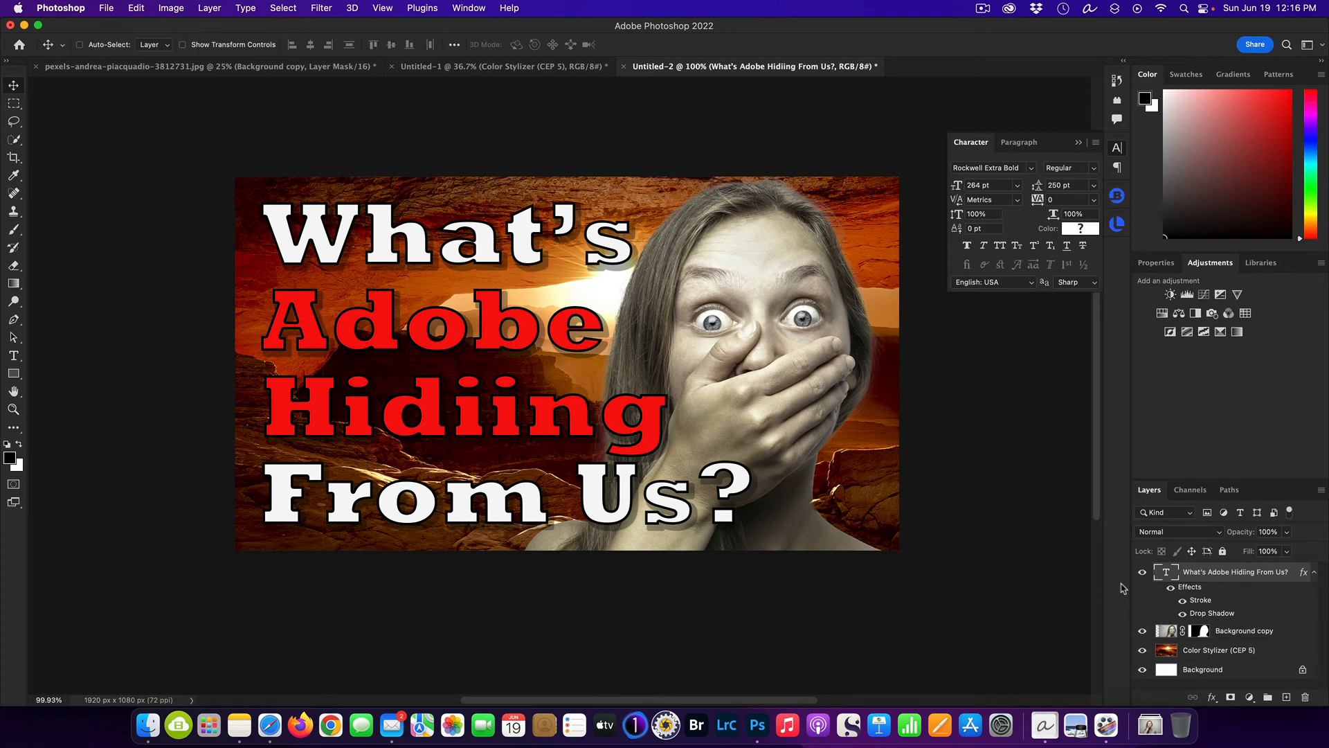
# Add two more question marks so the headline's last line reads "From Us???", commit it, and put away the character settings.
pyautogui.doubleClick(1166, 576)
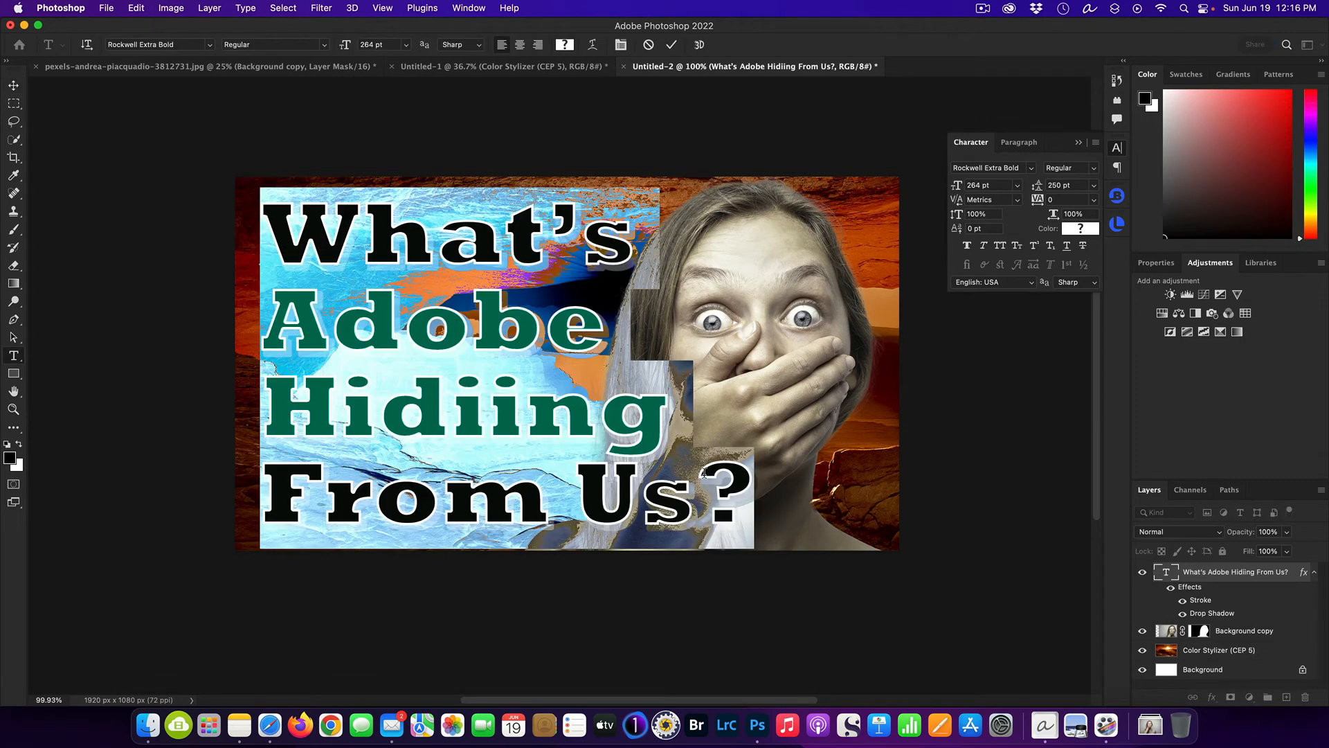
pyautogui.click(746, 481)
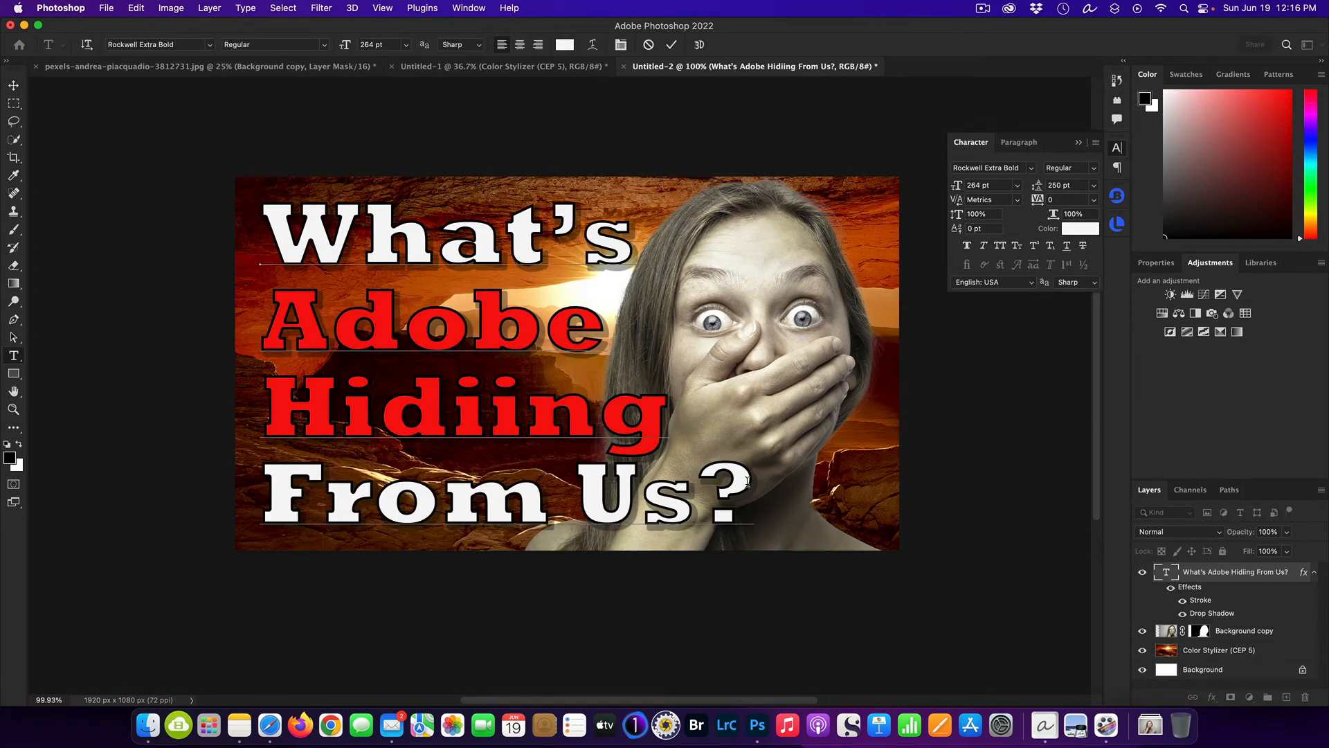
pyautogui.write('??')
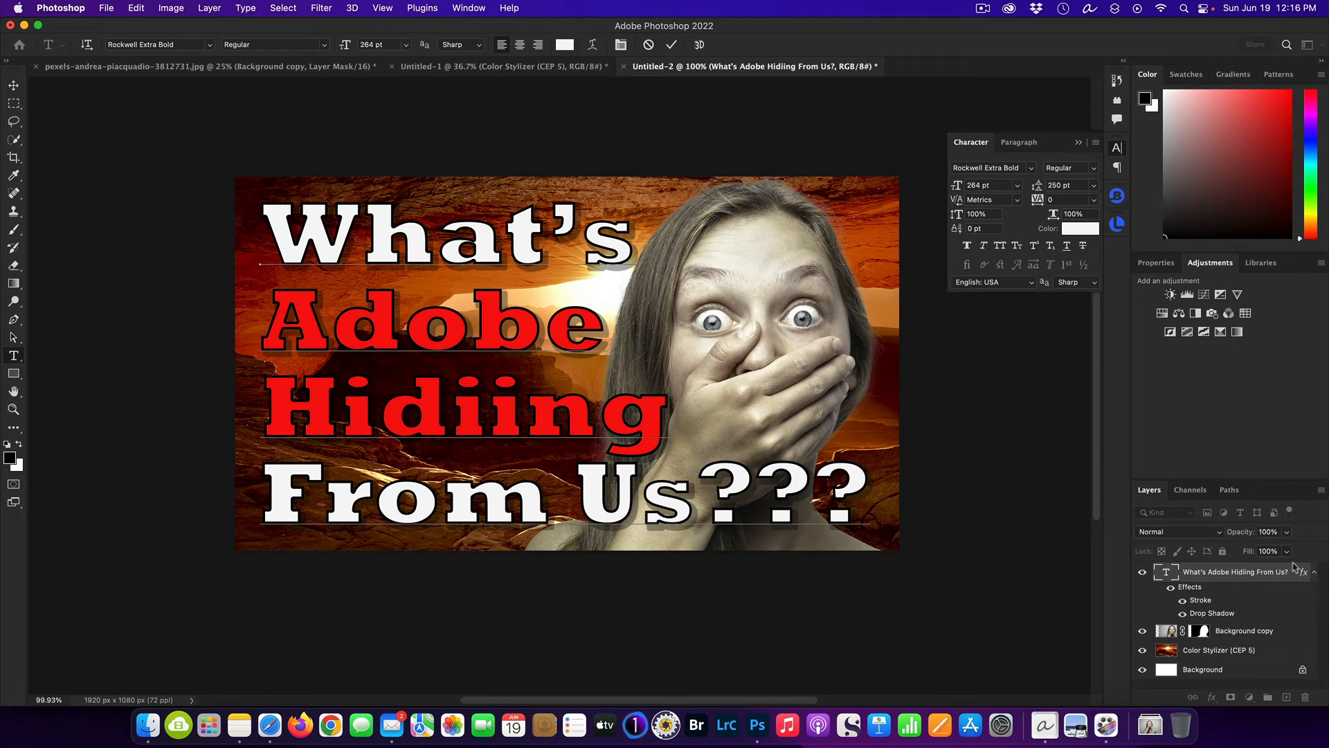
pyautogui.click(1279, 602)
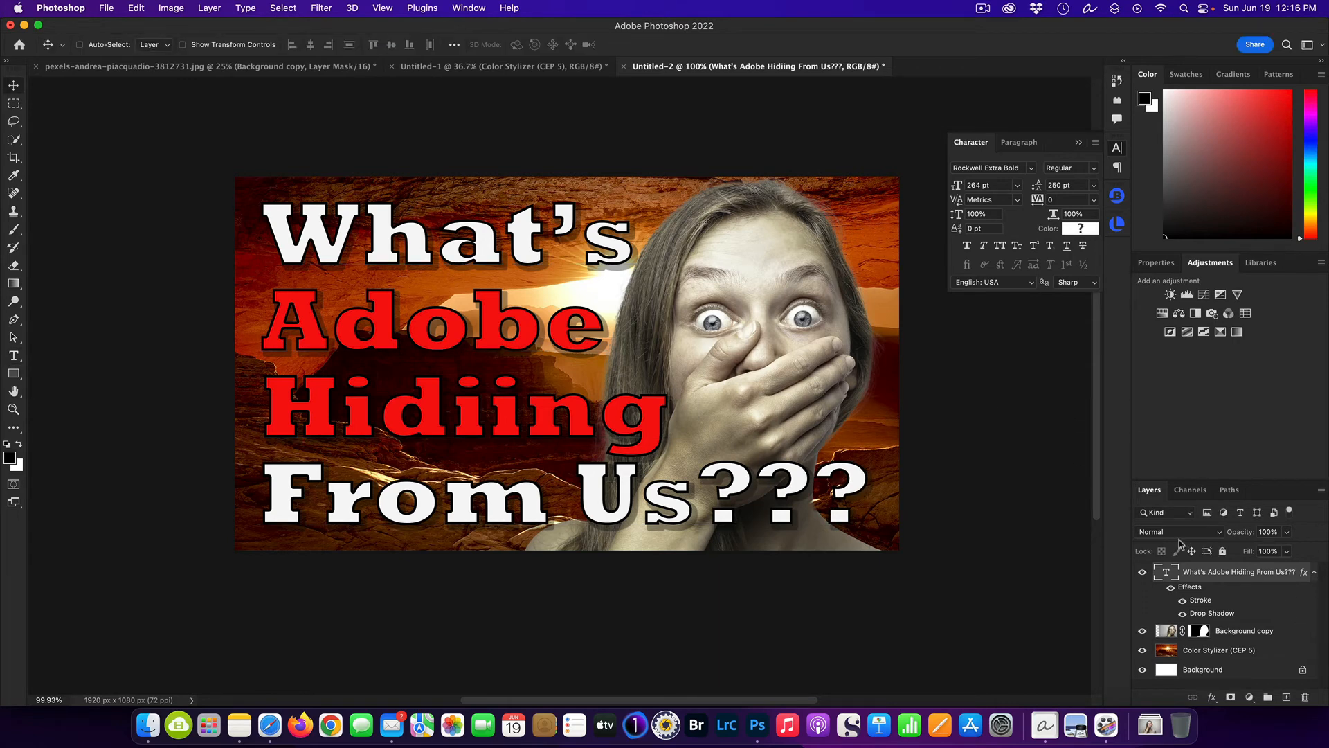
pyautogui.click(1077, 145)
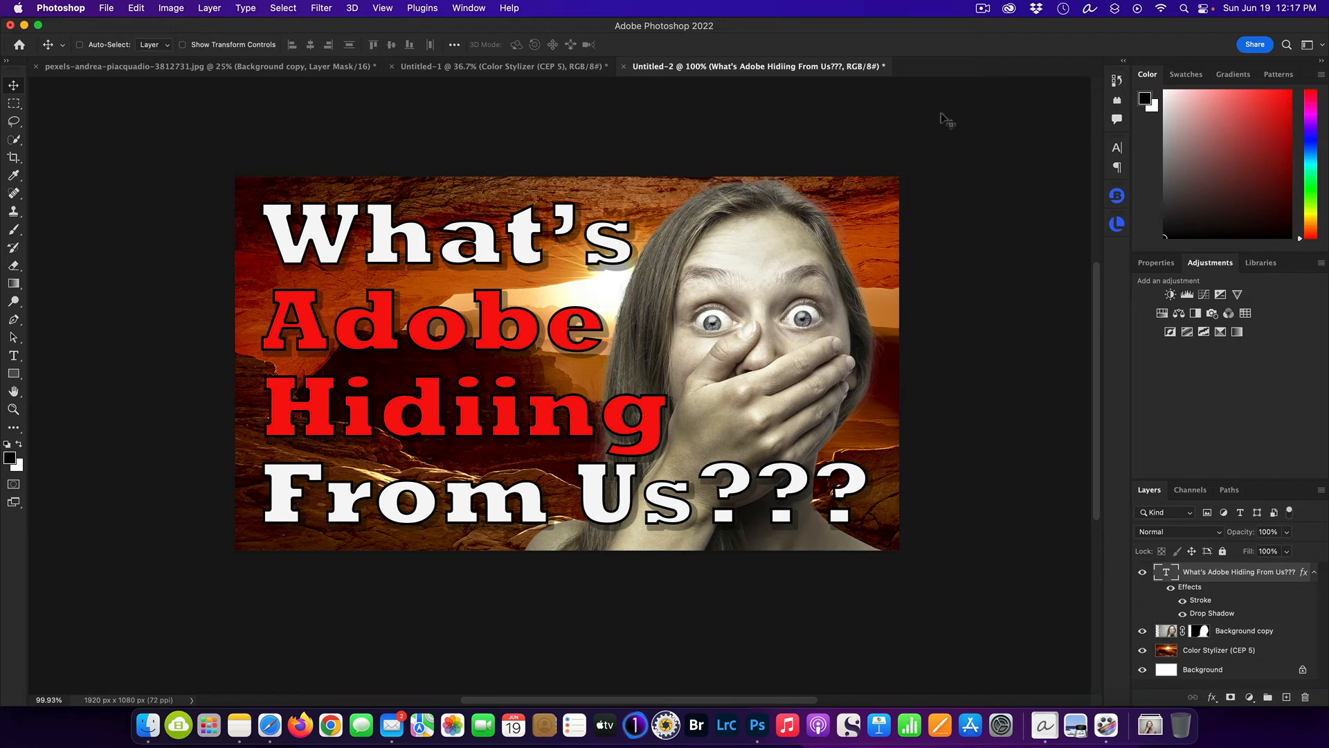
# Review the legacy Save for Web settings for the 1920 x 1080 px JPEG export and close them without saving.
pyautogui.click(105, 10)
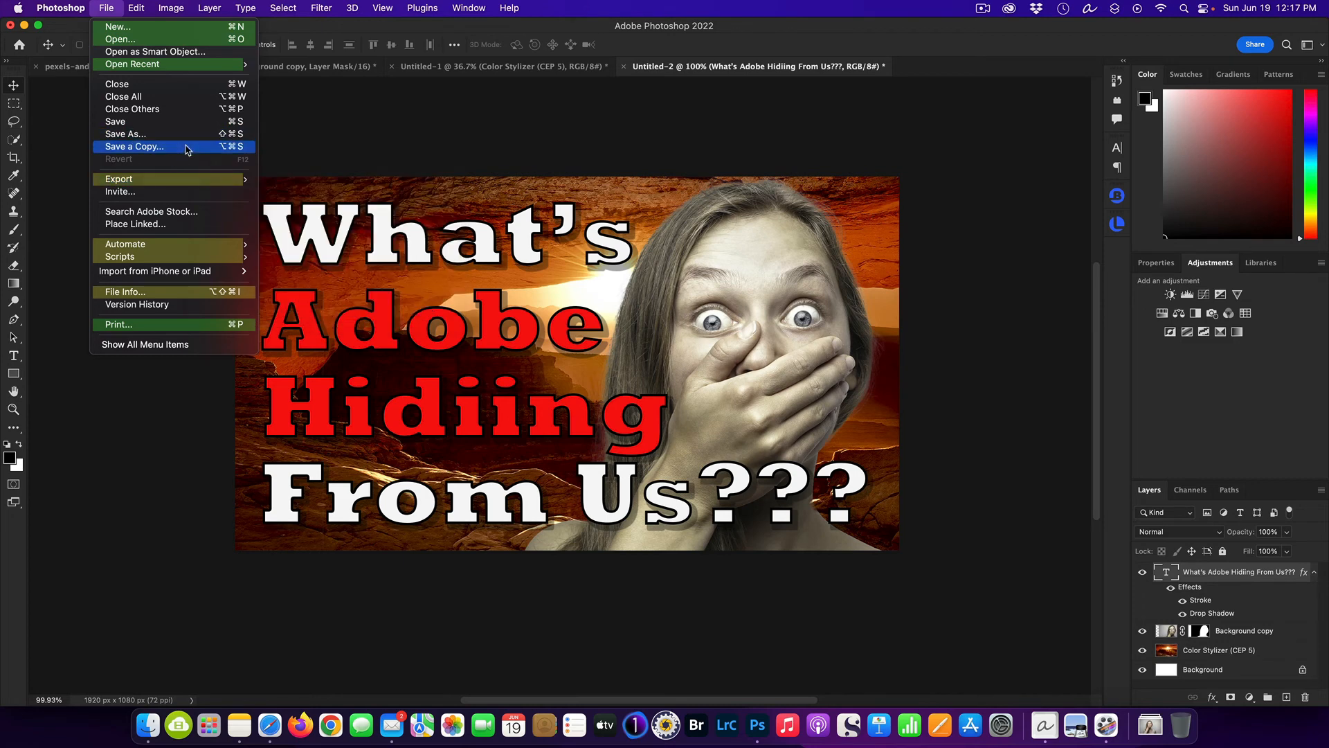
pyautogui.moveTo(208, 179)
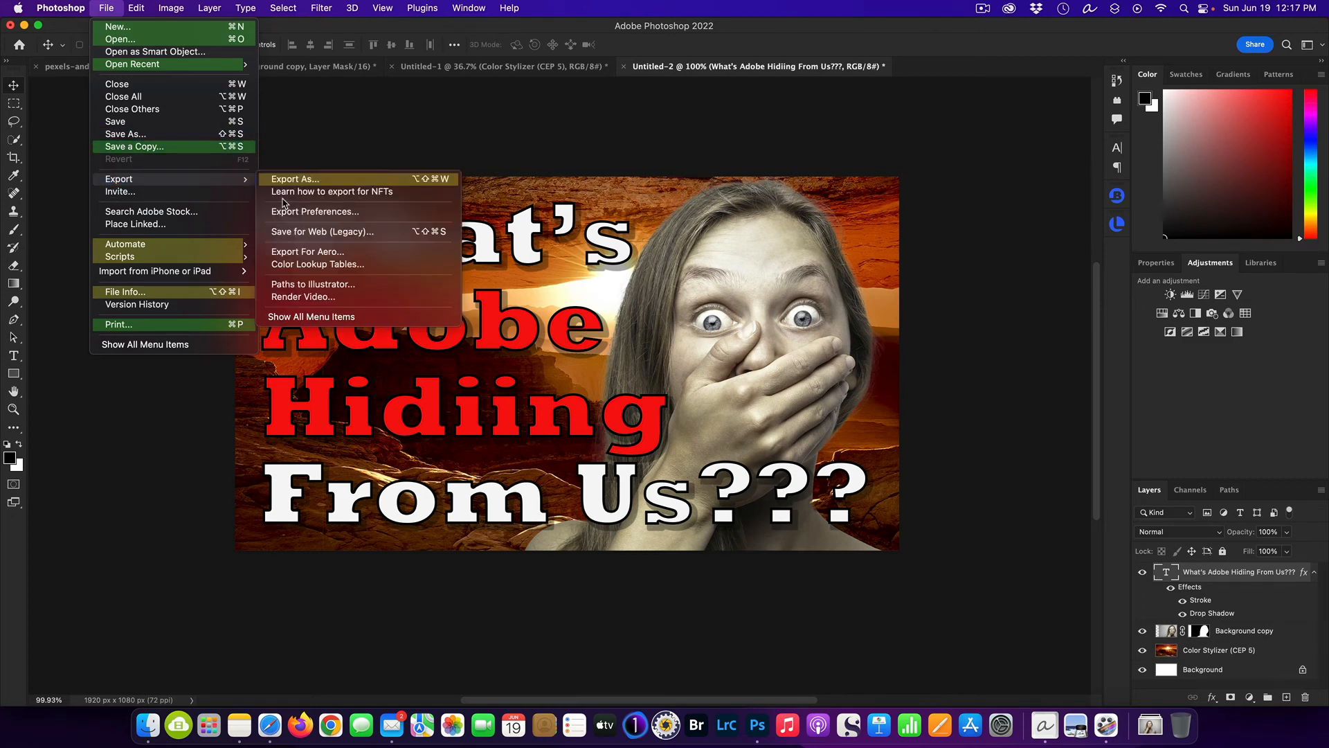
pyautogui.click(348, 238)
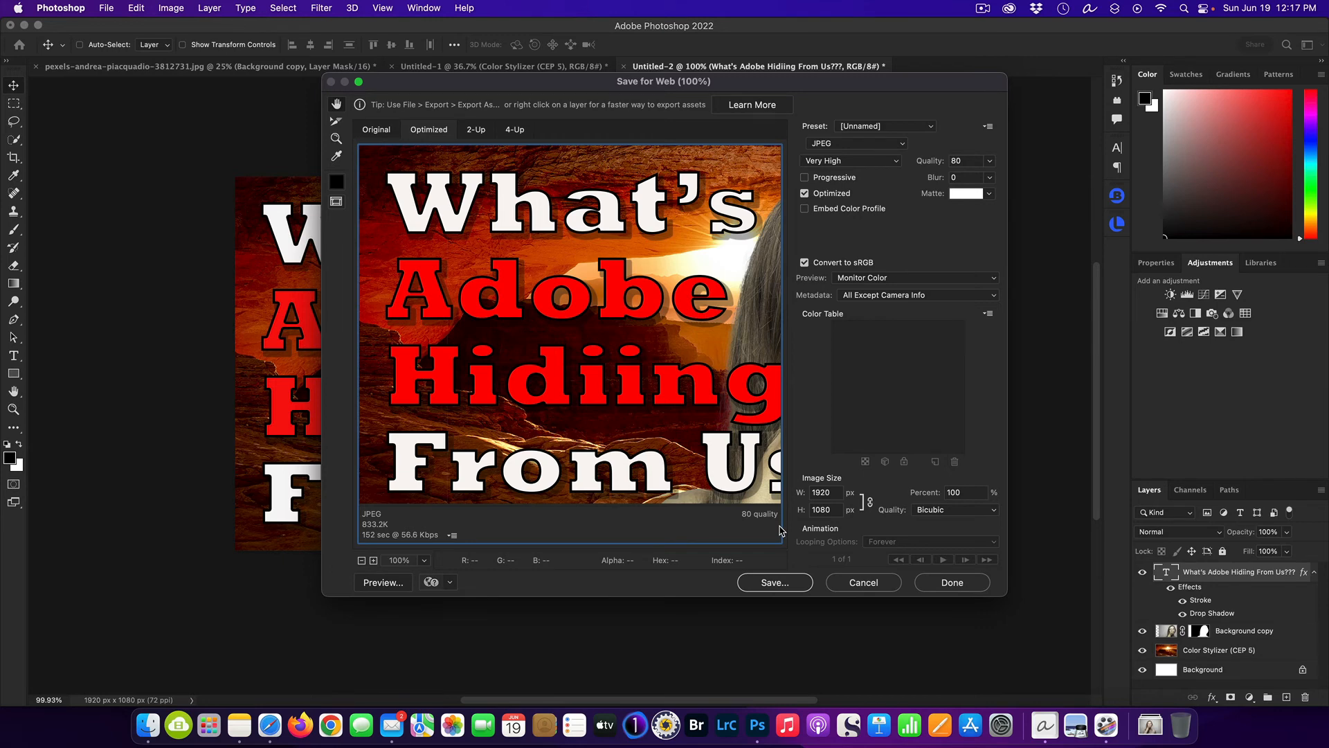
pyautogui.click(870, 584)
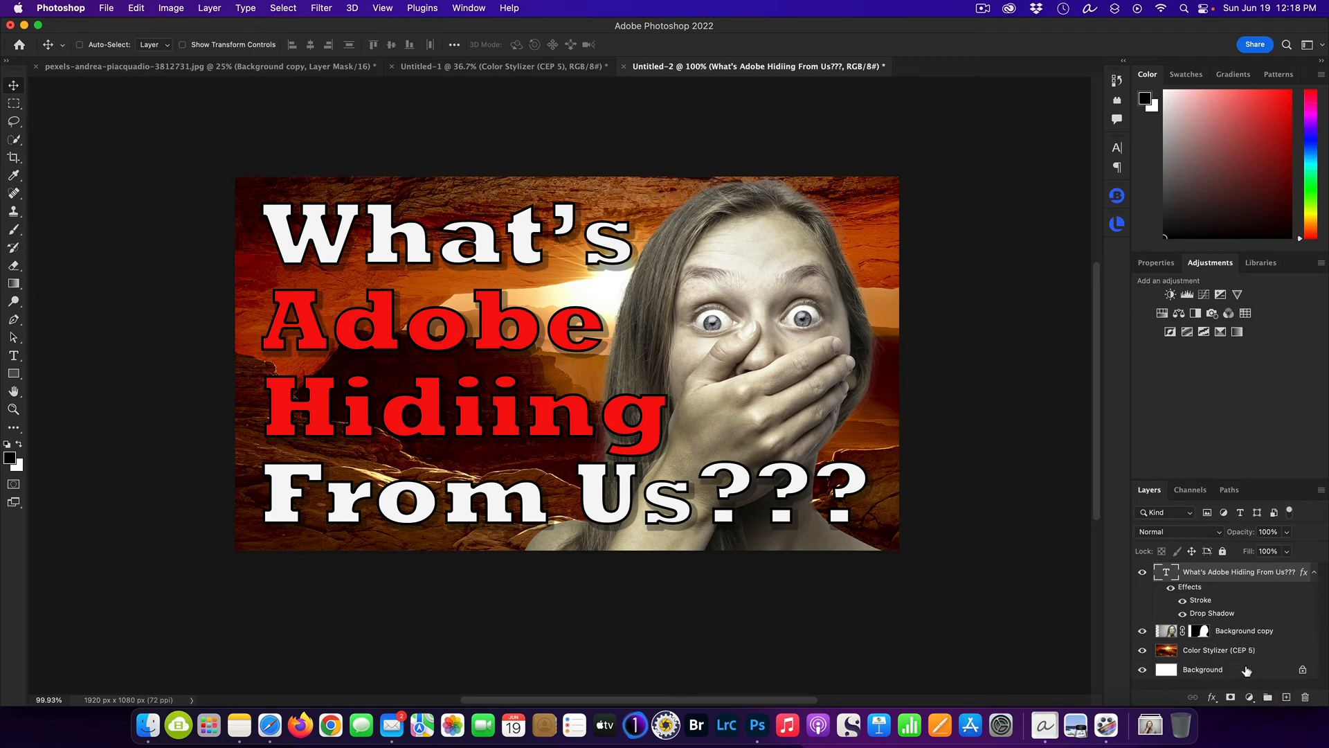
# Add a new layer directly above the white Background and fill it with a horizontal black-to-white linear gradient ending near the woman's hair.
pyautogui.click(1247, 670)
pyautogui.click(1286, 697)
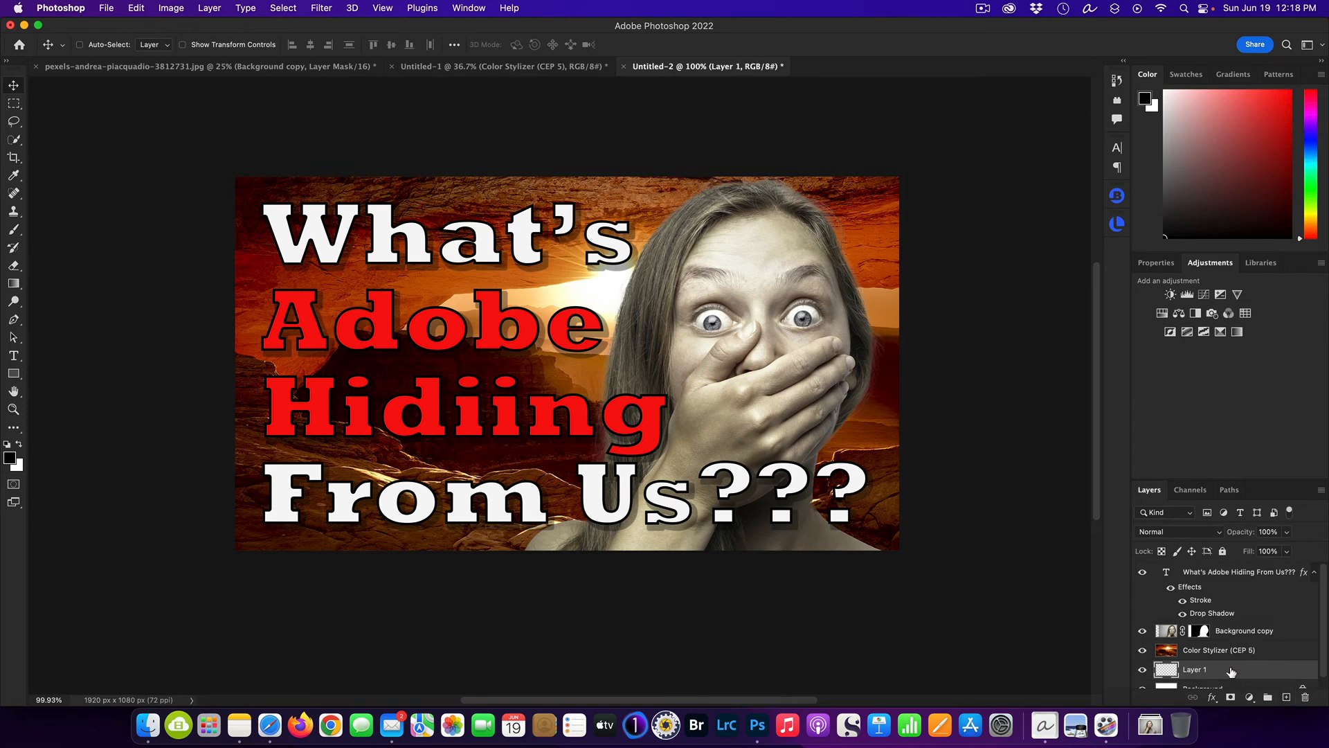
pyautogui.scroll(-1, 1230, 671)
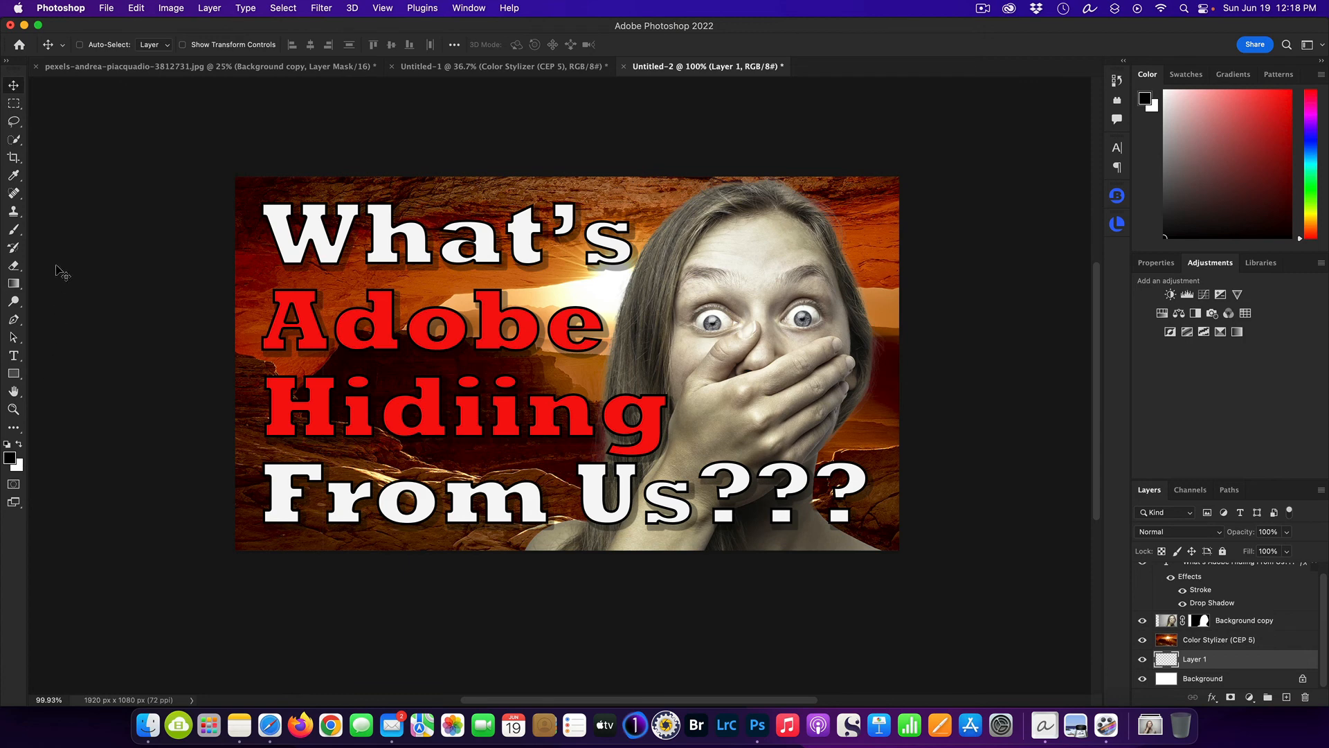
pyautogui.click(13, 283)
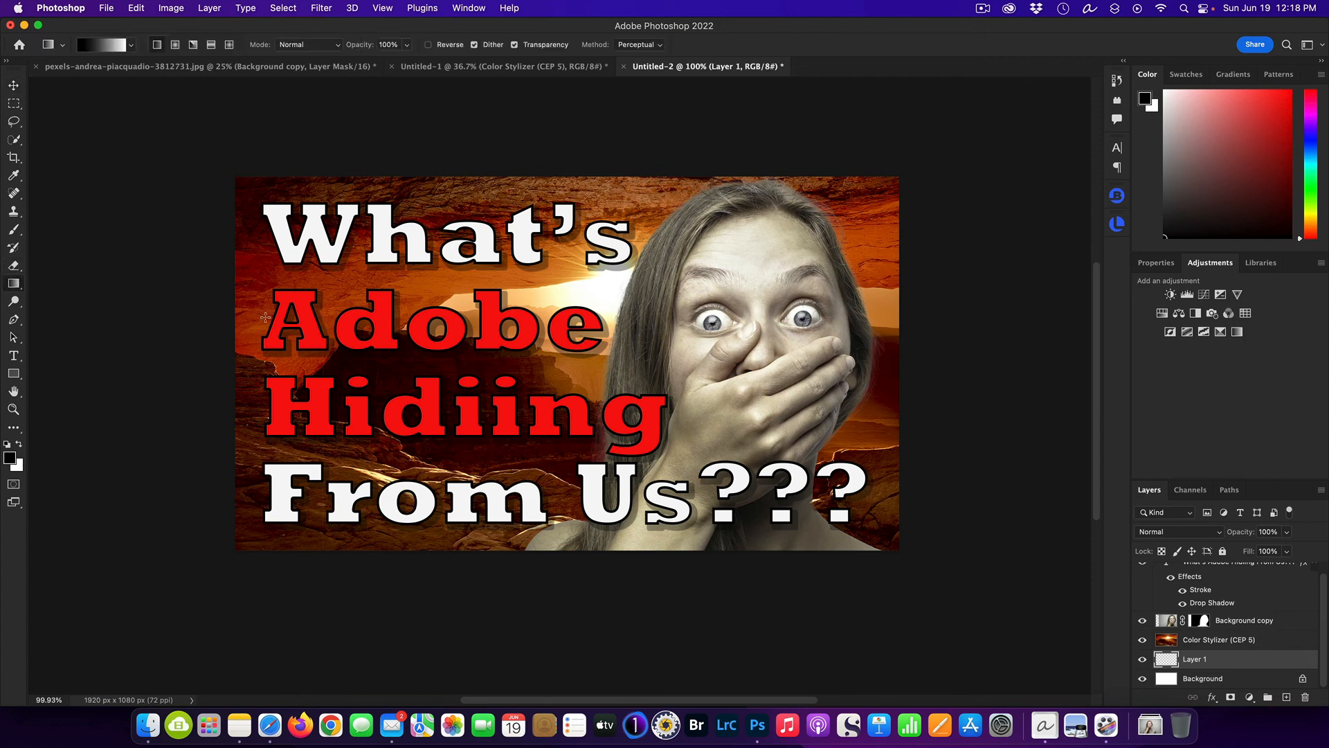
pyautogui.moveTo(212, 351); pyautogui.dragTo(619, 349)
# Move the gradient layer above the Color Stylizer sunset layer and give it a white layer mask.
pyautogui.moveTo(1216, 663); pyautogui.dragTo(1231, 639)
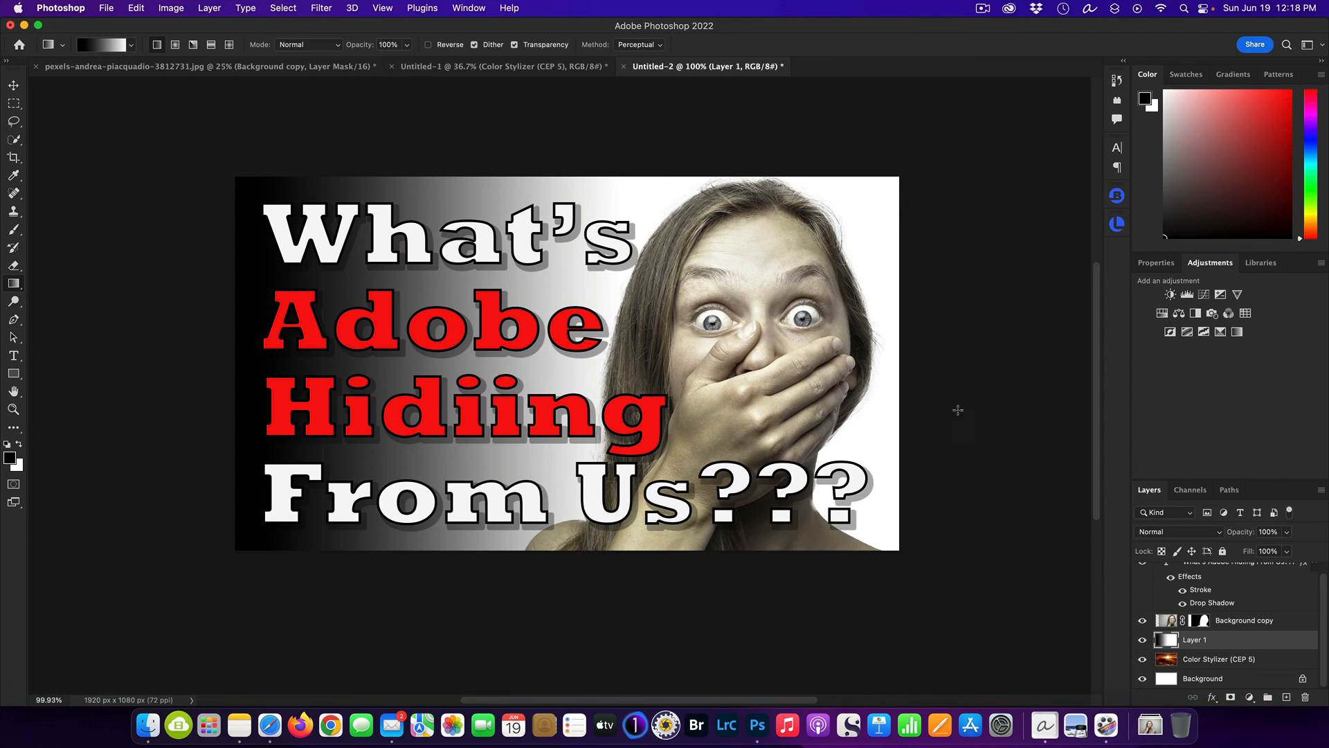
pyautogui.click(1232, 697)
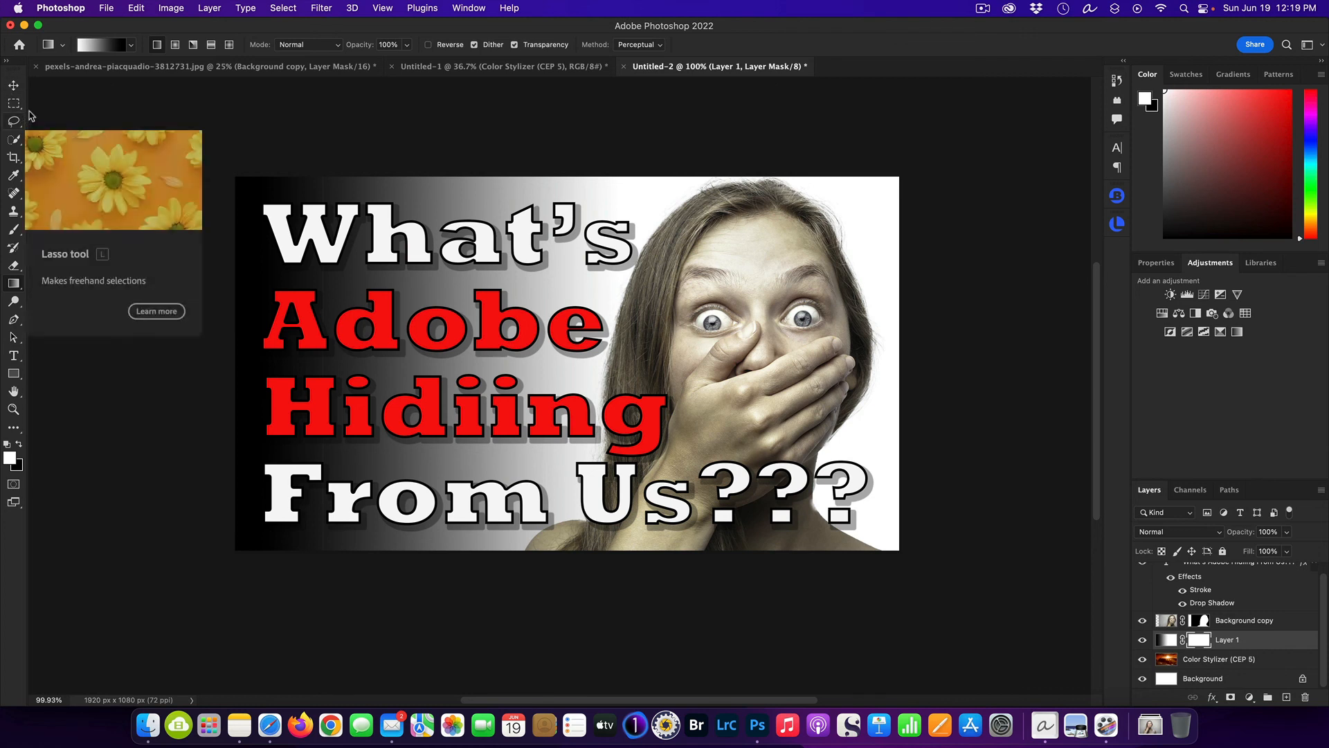
# Paint black on the gradient layer's mask with a 250 px brush at 100% flow, revealing the sunset around the woman and the headline's right side.
pyautogui.click(18, 444)
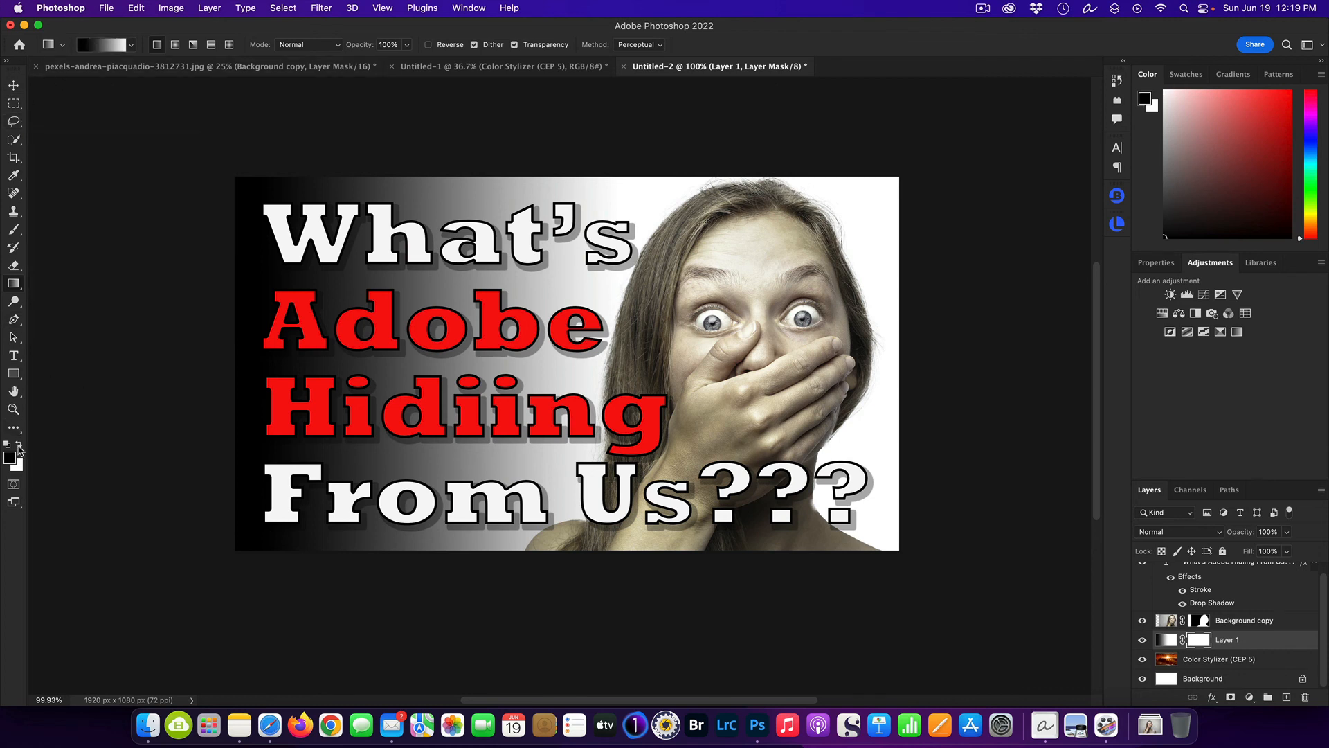
pyautogui.click(14, 230)
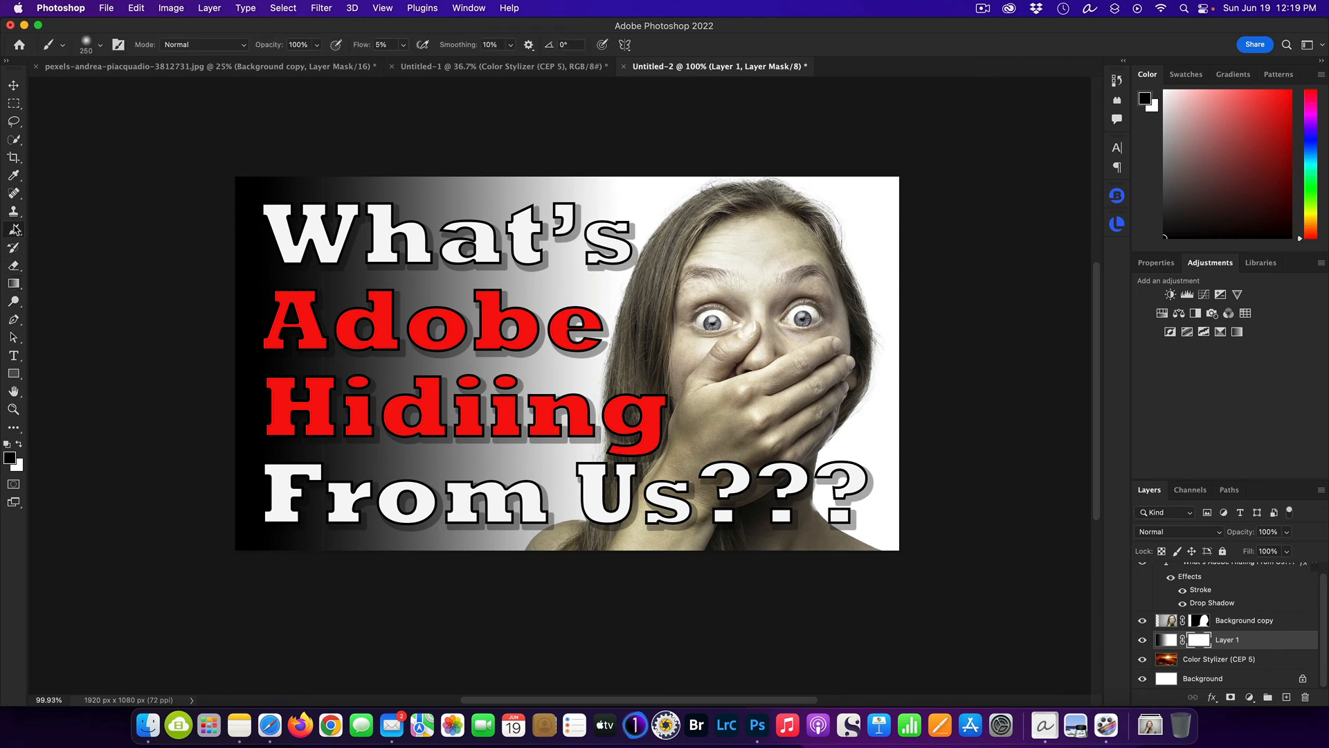
pyautogui.moveTo(599, 217)
pyautogui.mouseDown()
pyautogui.moveTo(810, 190)
pyautogui.moveTo(1017, 203)
pyautogui.moveTo(602, 247)
pyautogui.moveTo(785, 279)
pyautogui.moveTo(870, 354)
pyautogui.moveTo(666, 365)
pyautogui.moveTo(841, 438)
pyautogui.moveTo(840, 483)
pyautogui.mouseUp()
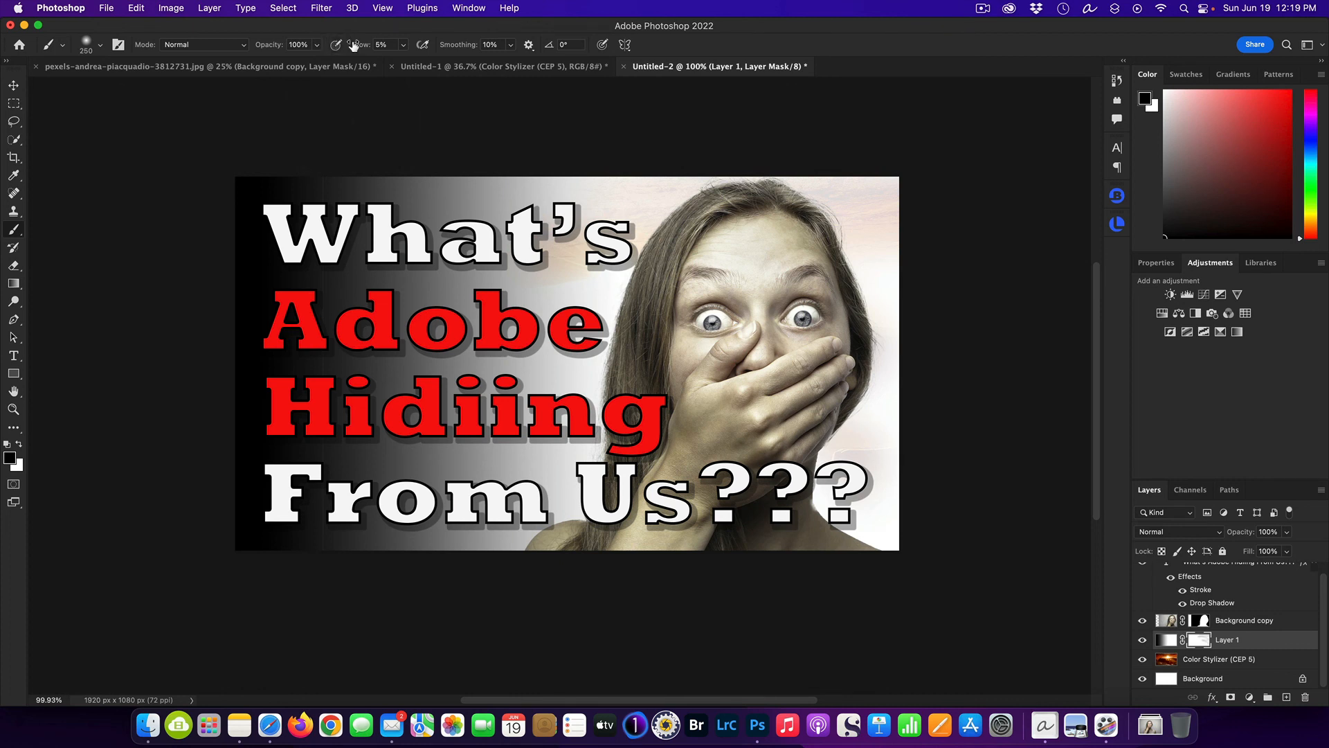
pyautogui.moveTo(356, 45); pyautogui.dragTo(481, 54)
pyautogui.moveTo(928, 223)
pyautogui.mouseDown()
pyautogui.moveTo(596, 194)
pyautogui.moveTo(695, 228)
pyautogui.moveTo(920, 267)
pyautogui.moveTo(573, 549)
pyautogui.moveTo(920, 268)
pyautogui.moveTo(850, 514)
pyautogui.moveTo(822, 134)
pyautogui.moveTo(964, 617)
pyautogui.moveTo(694, 494)
pyautogui.moveTo(616, 251)
pyautogui.moveTo(574, 360)
pyautogui.moveTo(610, 270)
pyautogui.moveTo(595, 332)
pyautogui.moveTo(661, 230)
pyautogui.moveTo(356, 142)
pyautogui.moveTo(490, 133)
pyautogui.mouseUp()
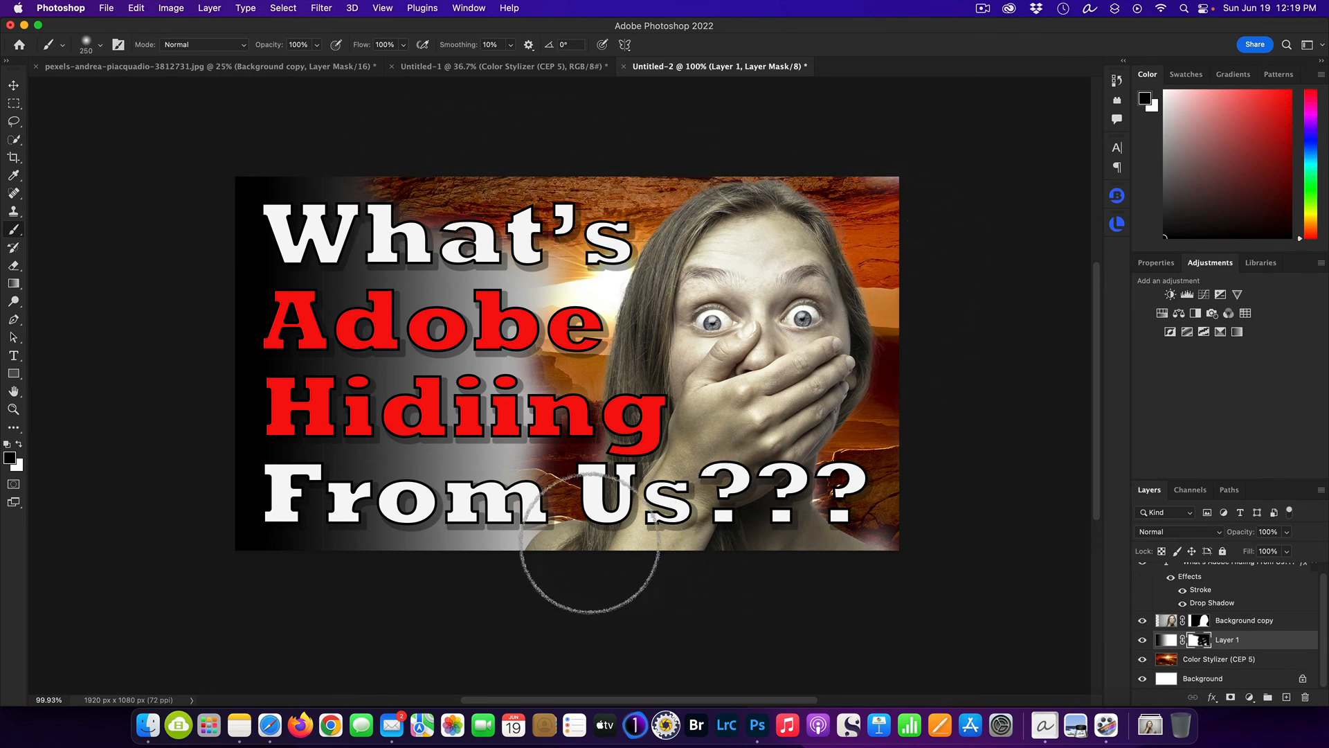
pyautogui.moveTo(589, 547)
pyautogui.mouseDown()
pyautogui.moveTo(408, 547)
pyautogui.moveTo(483, 495)
pyautogui.moveTo(526, 415)
pyautogui.moveTo(553, 290)
pyautogui.mouseUp()
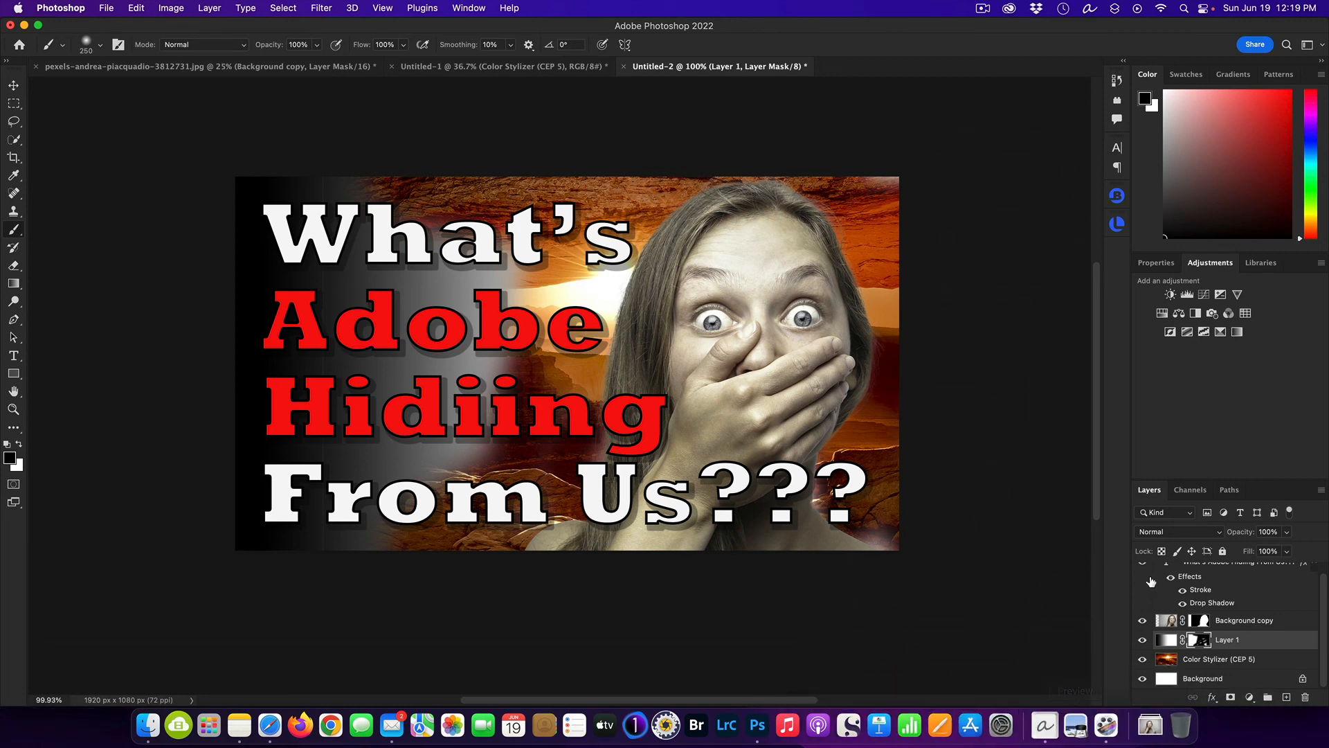
# Delete the extra "i" in the headline's third line so it reads "Hiding" and commit the text.
pyautogui.scroll(1, 1167, 613)
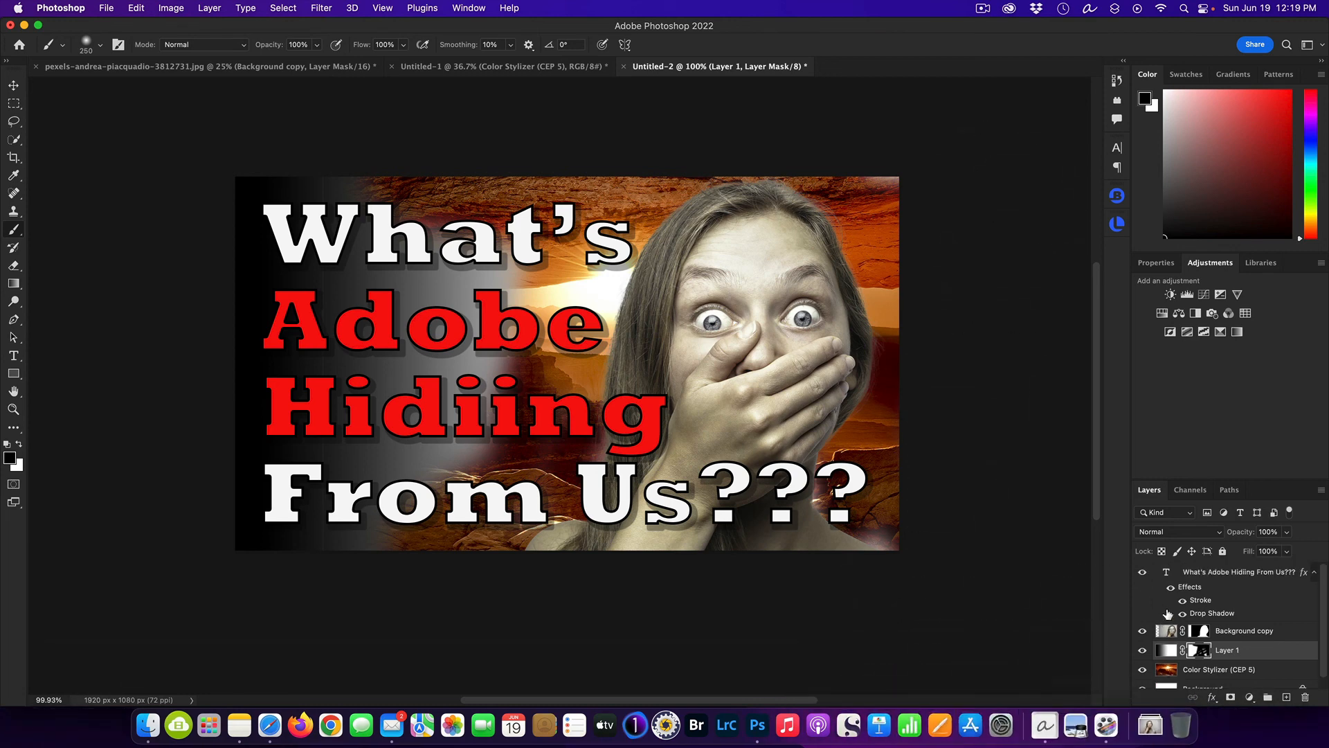
pyautogui.doubleClick(1161, 572)
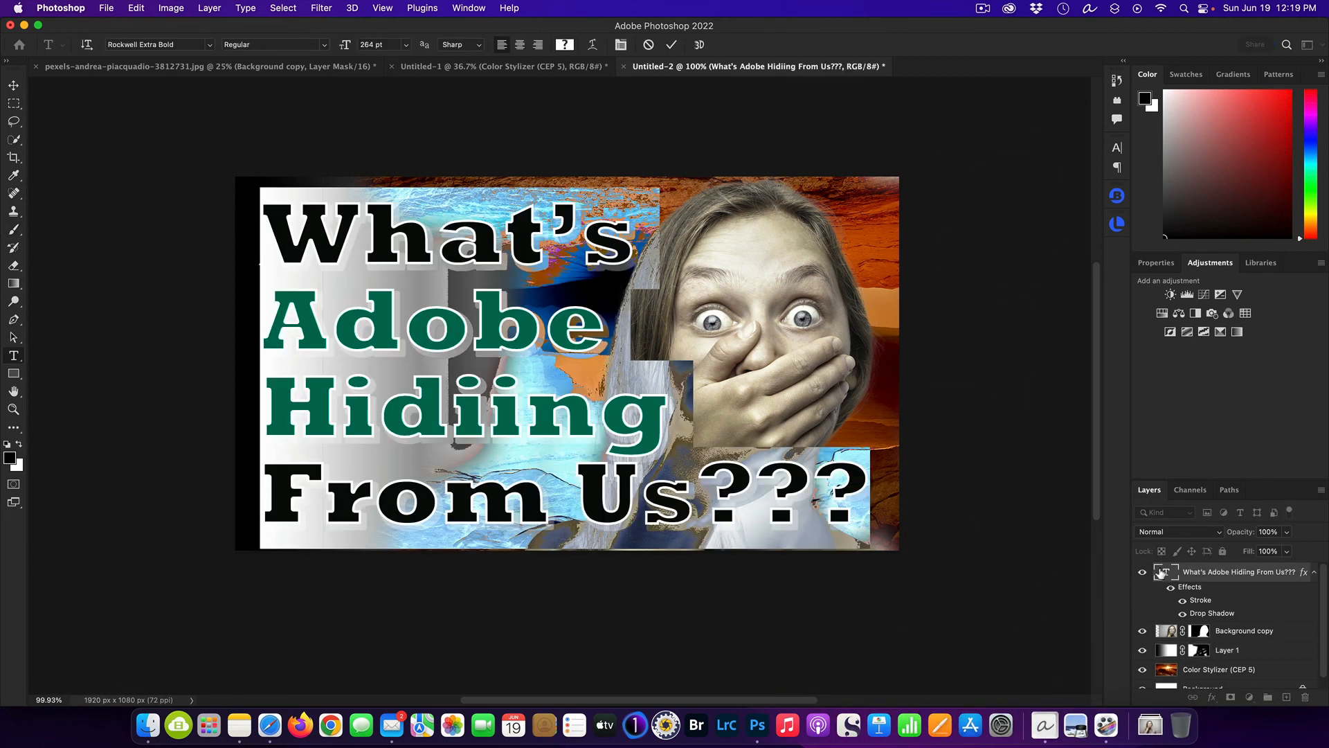
pyautogui.click(487, 407)
pyautogui.press('Delete')
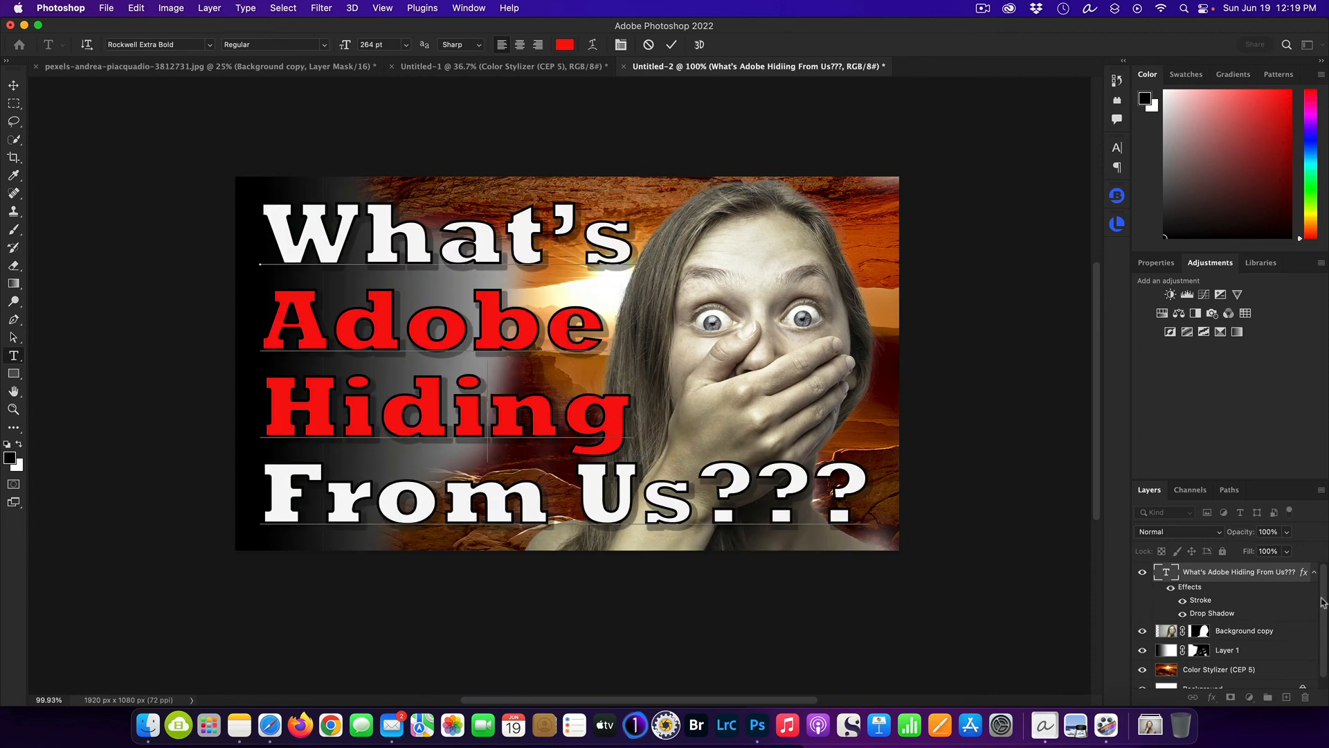
pyautogui.click(1259, 602)
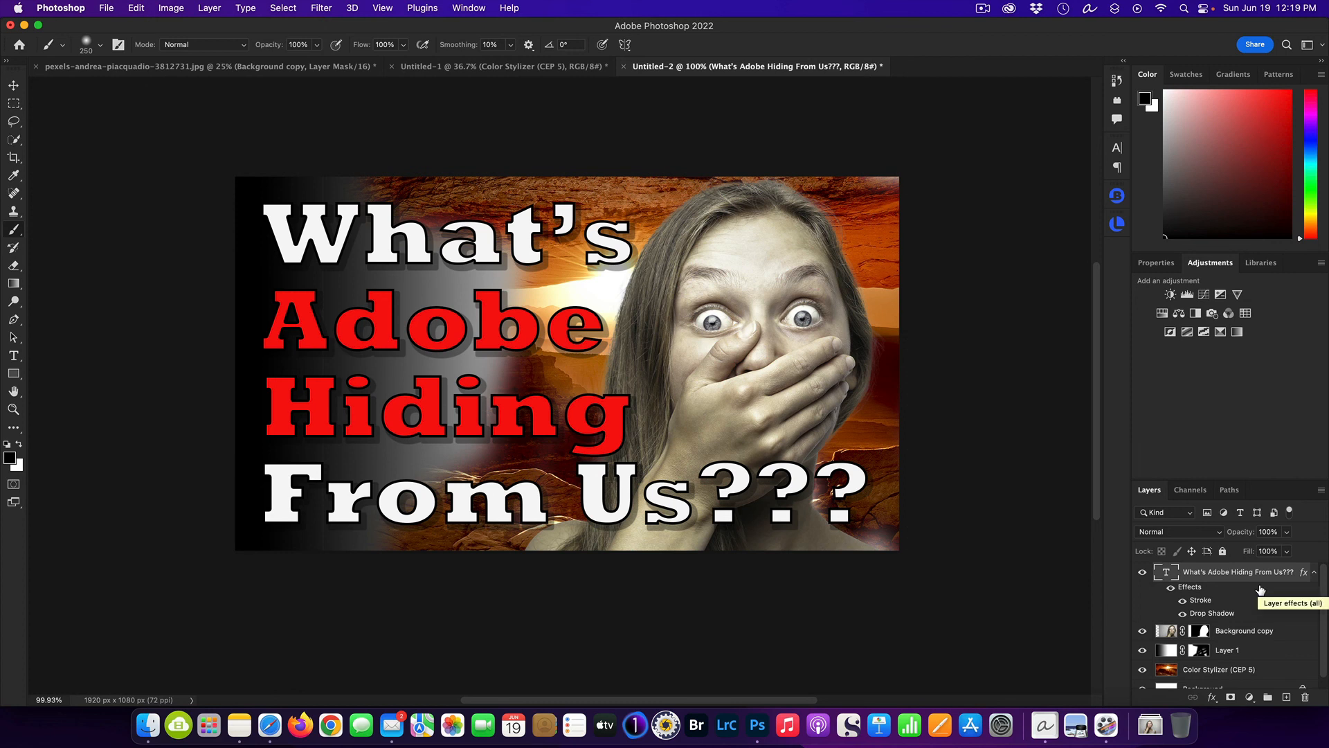
# Hide the masked gradient layer, Layer 1, to leave the full canyon sunset as the backdrop.
pyautogui.click(1142, 651)
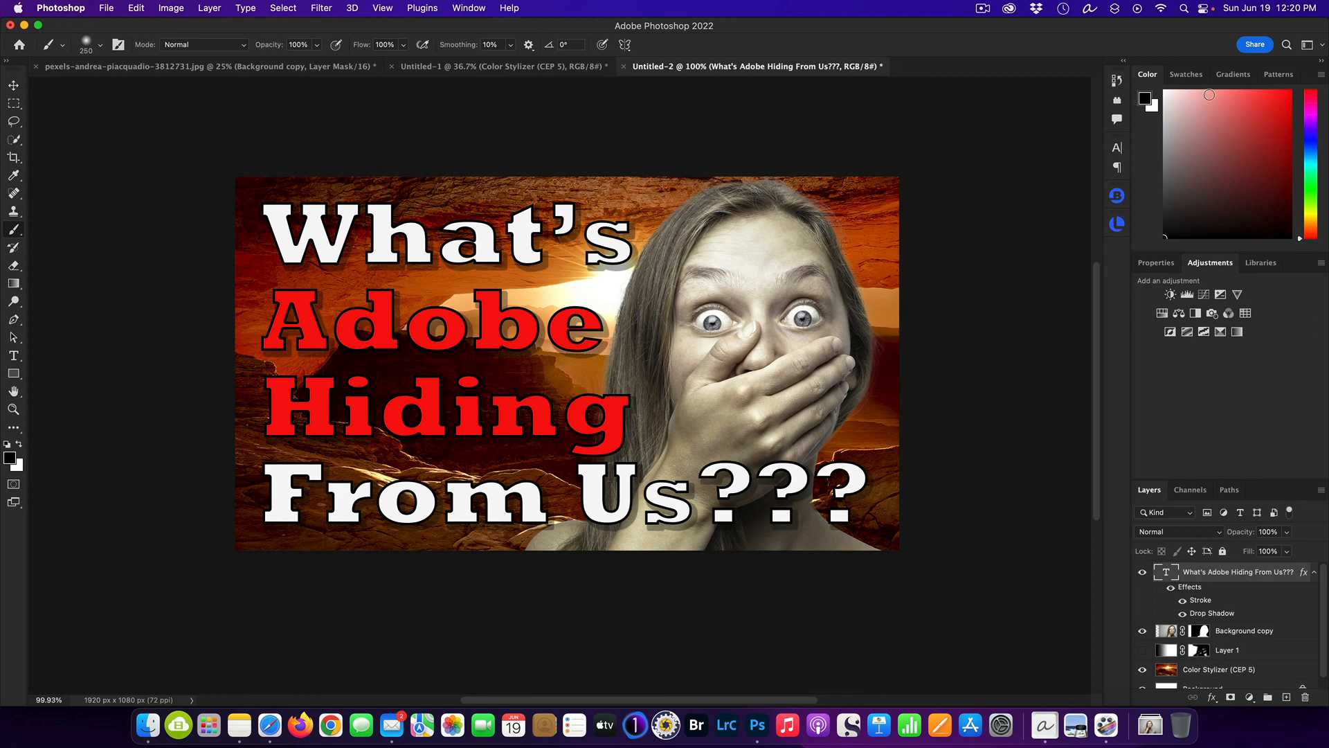
pyautogui.click(992, 8)
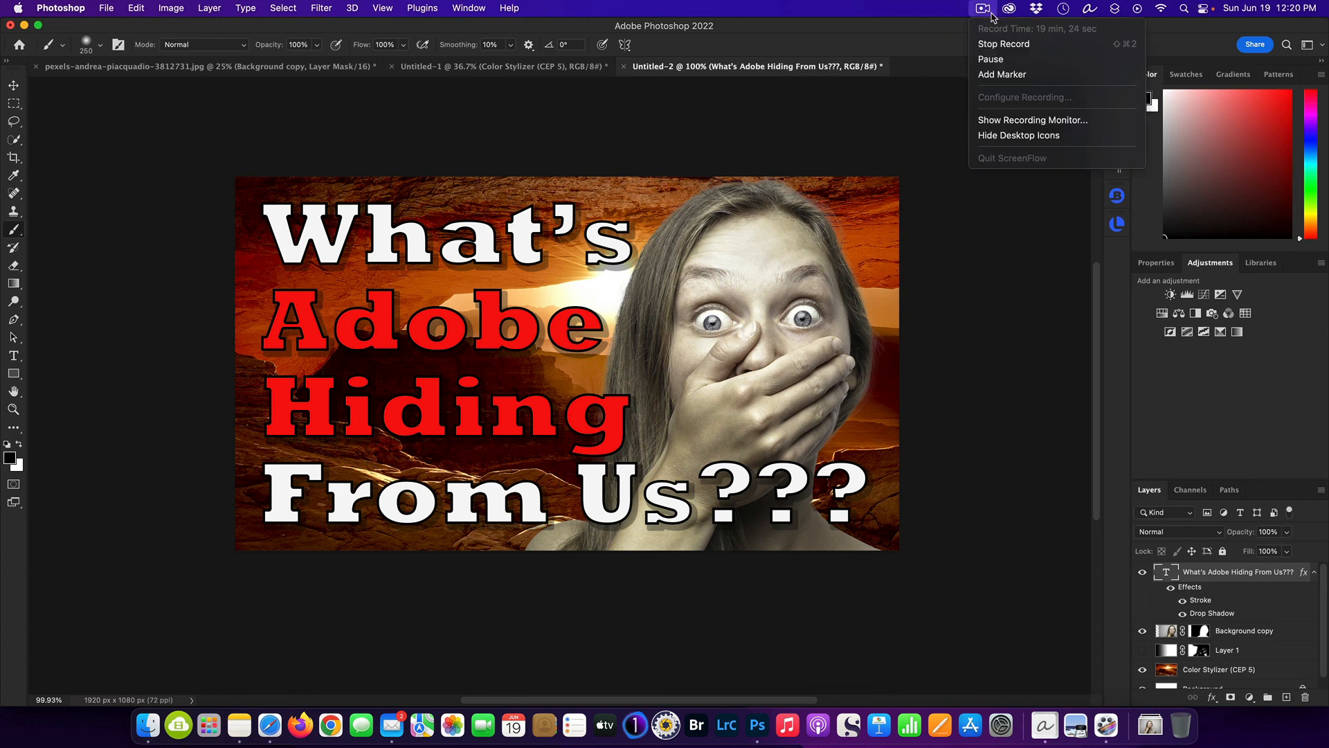
pyautogui.click(1003, 43)
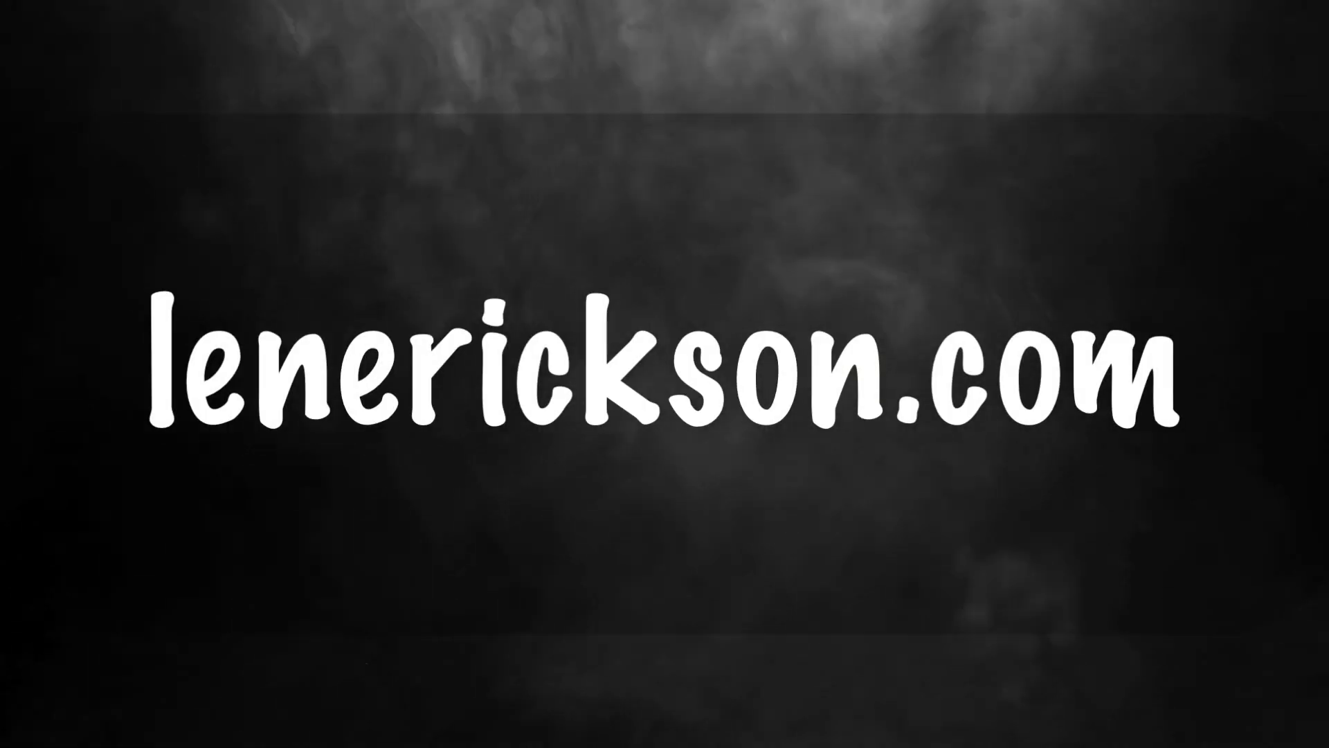